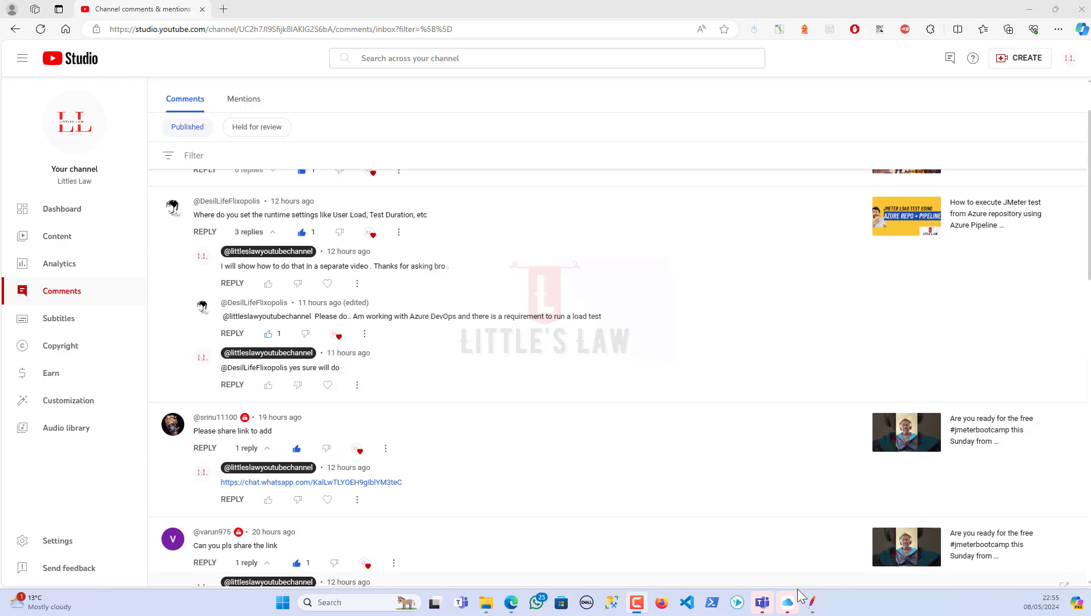
# - Switch to Apache JMeter, rename the thread group as Thread Group-01 and save the test plan
pyautogui.click(812, 604)
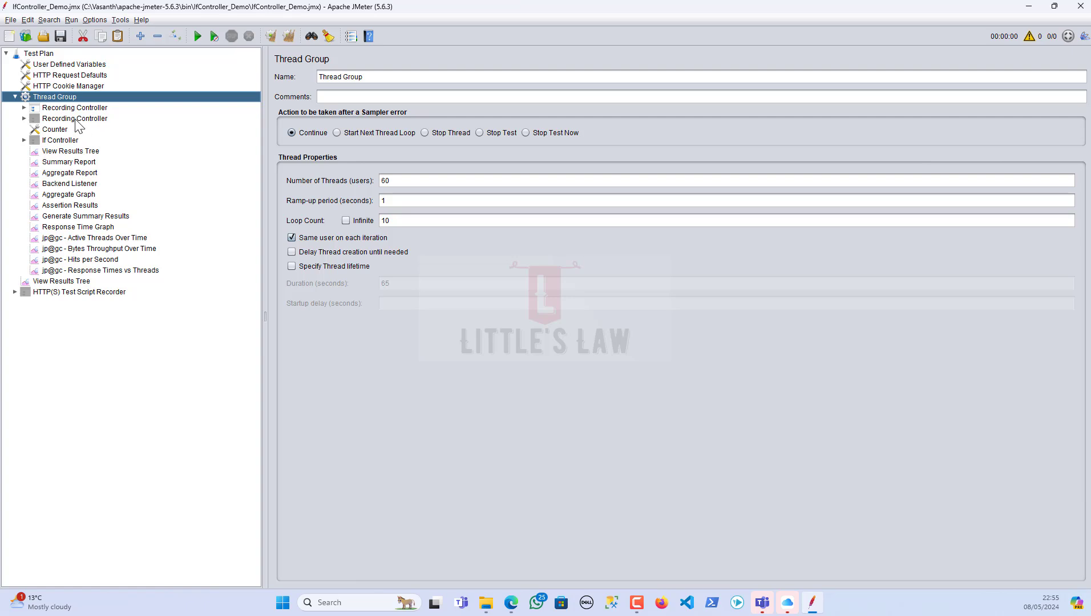
pyautogui.click(380, 78)
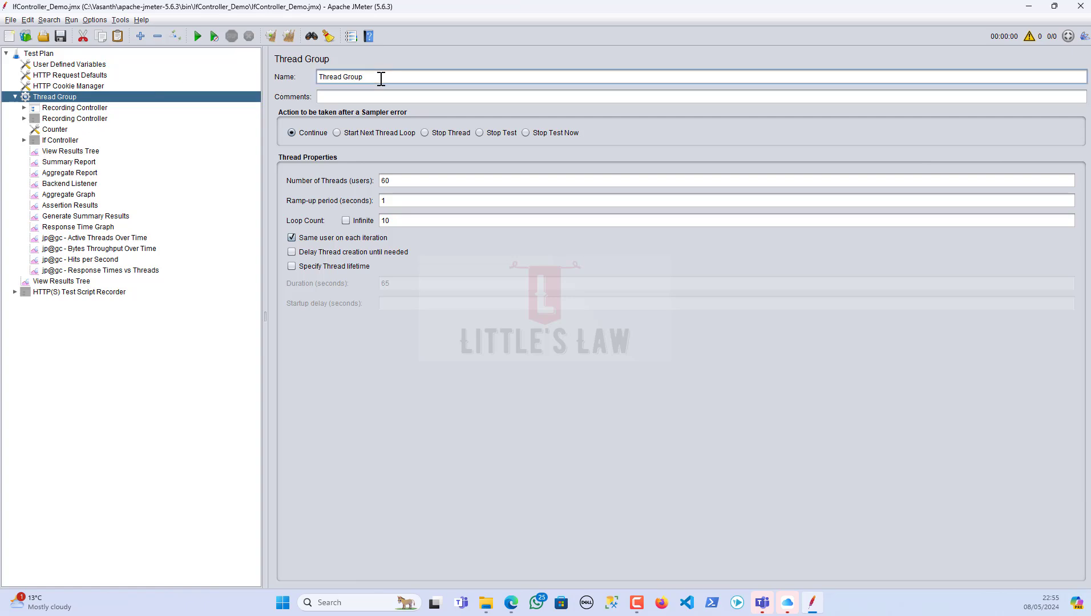
pyautogui.write('-01')
pyautogui.click(117, 374)
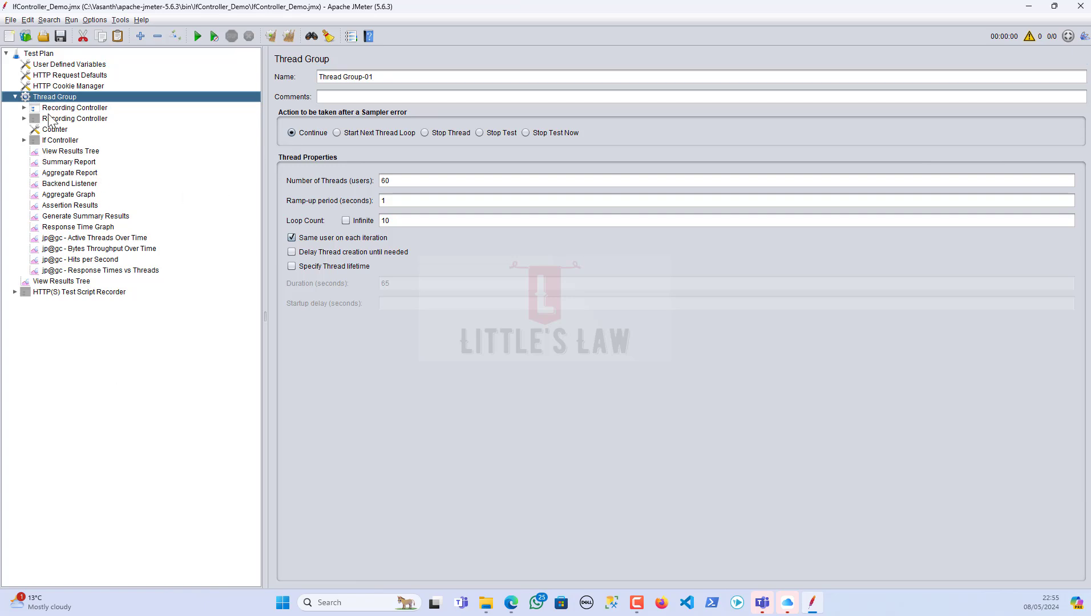
pyautogui.click(57, 38)
# - Duplicate Thread Group-01 twice so the test plan holds three thread groups
pyautogui.click(15, 96)
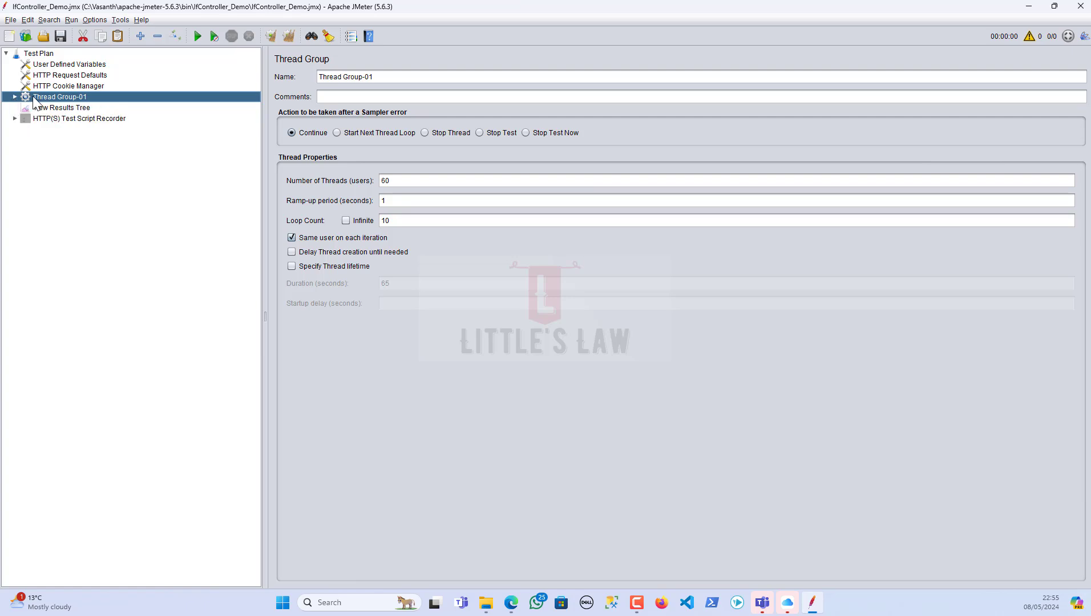
pyautogui.rightClick(33, 97)
pyautogui.click(81, 197)
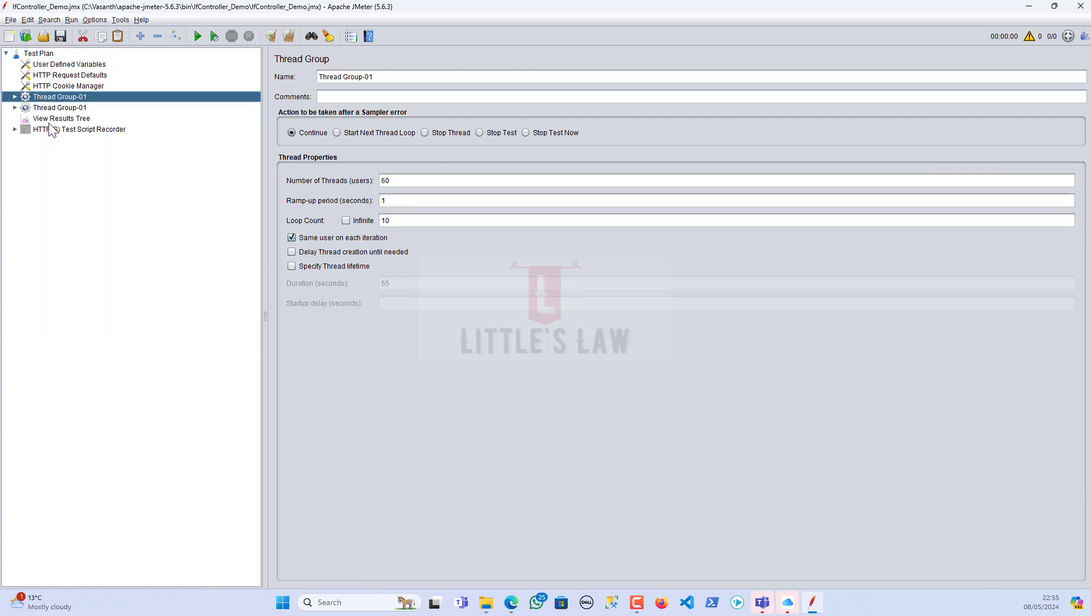
pyautogui.rightClick(57, 109)
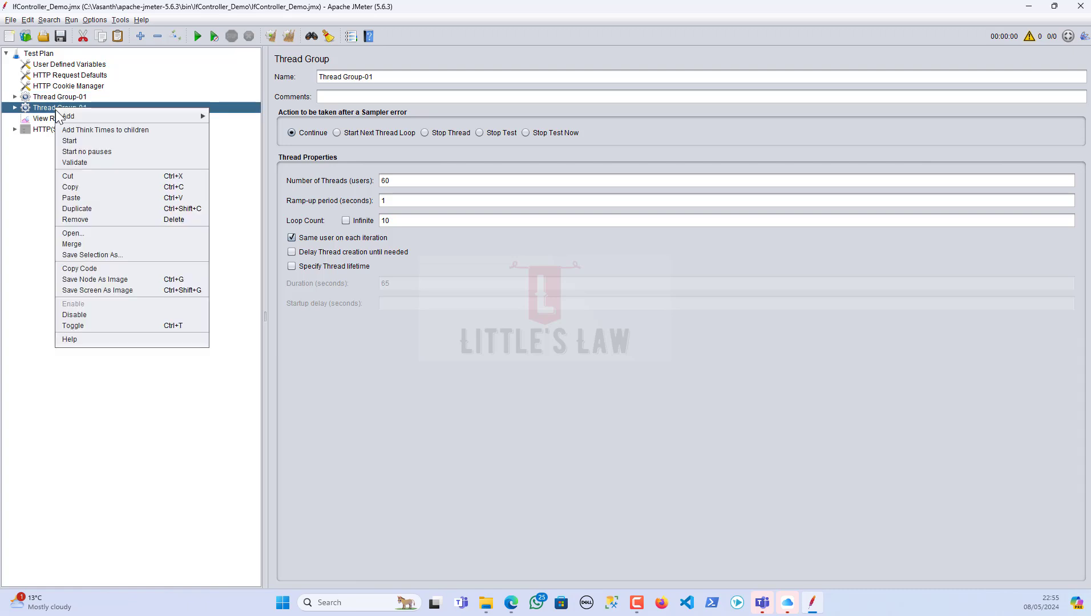
pyautogui.click(80, 209)
# - Rename the two duplicated thread groups as Thread Group-02 and Thread Group-03
pyautogui.click(374, 81)
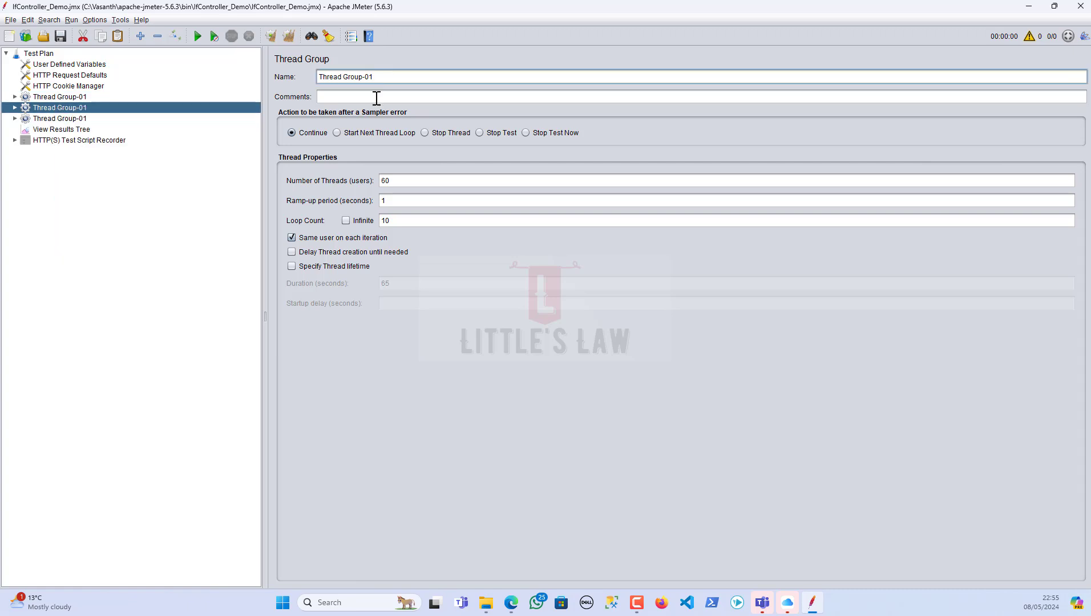
pyautogui.press('BackSpace')
pyautogui.write('2')
pyautogui.click(114, 118)
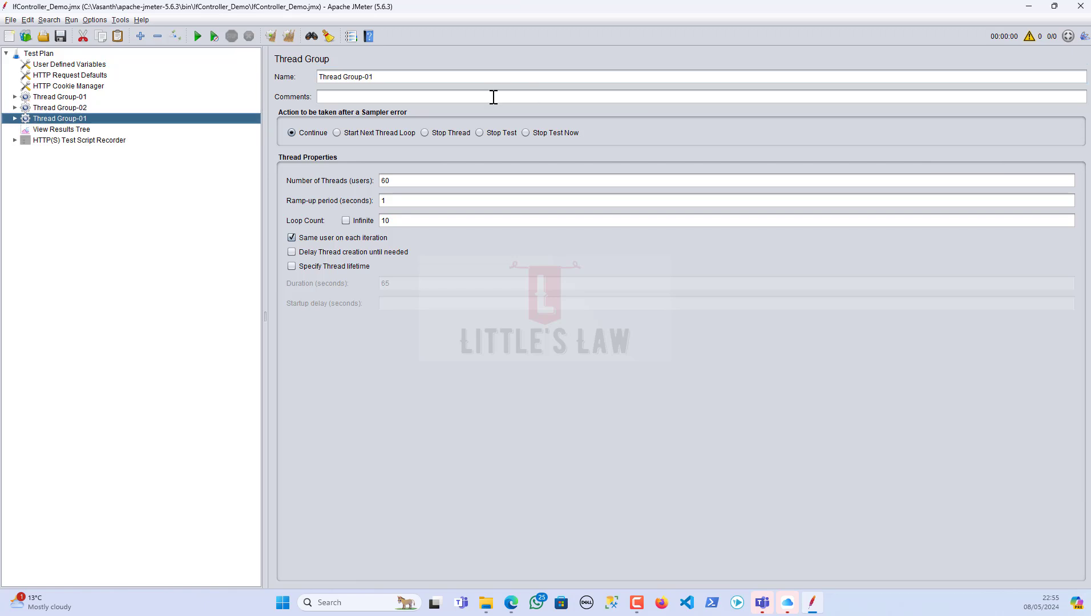
pyautogui.click(402, 77)
pyautogui.press('BackSpace')
pyautogui.write('3')
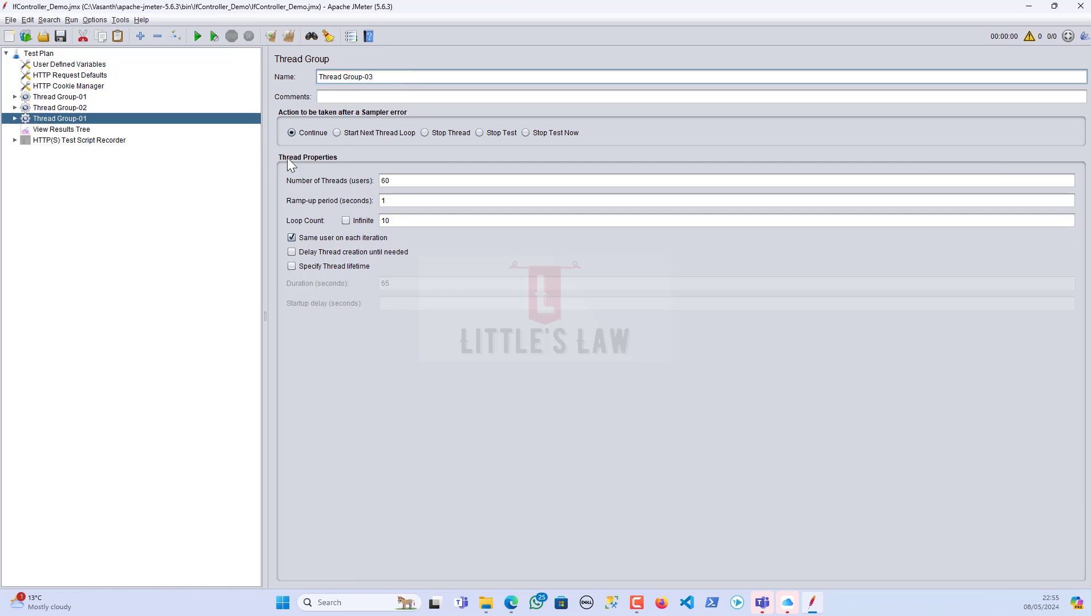
pyautogui.click(64, 216)
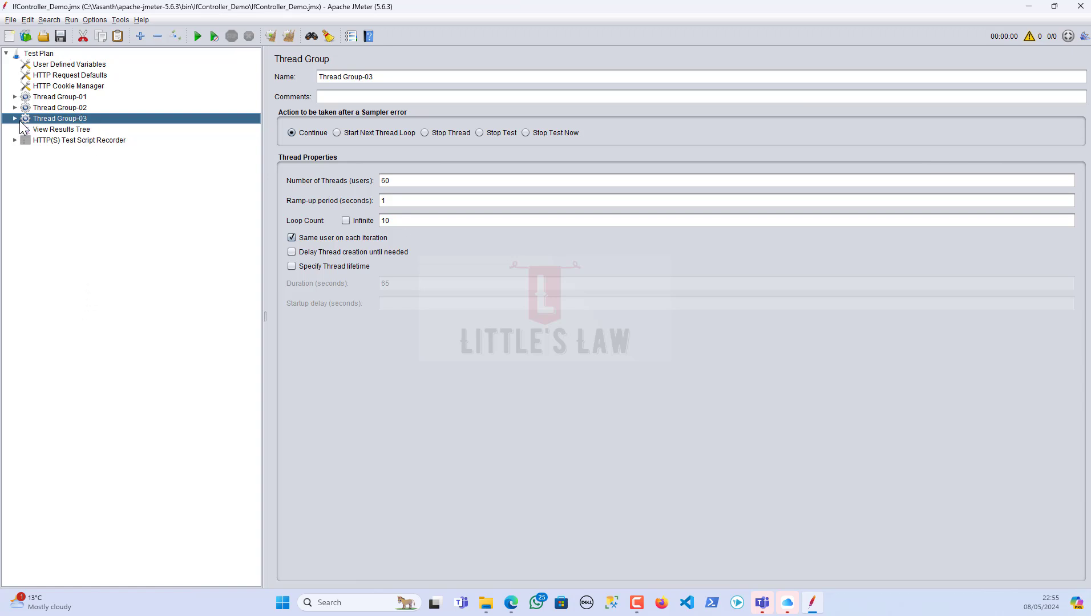
# - Disable all listeners in Thread Group-01, from View Results Tree through jp@gc - Response Times vs Threads
pyautogui.click(15, 97)
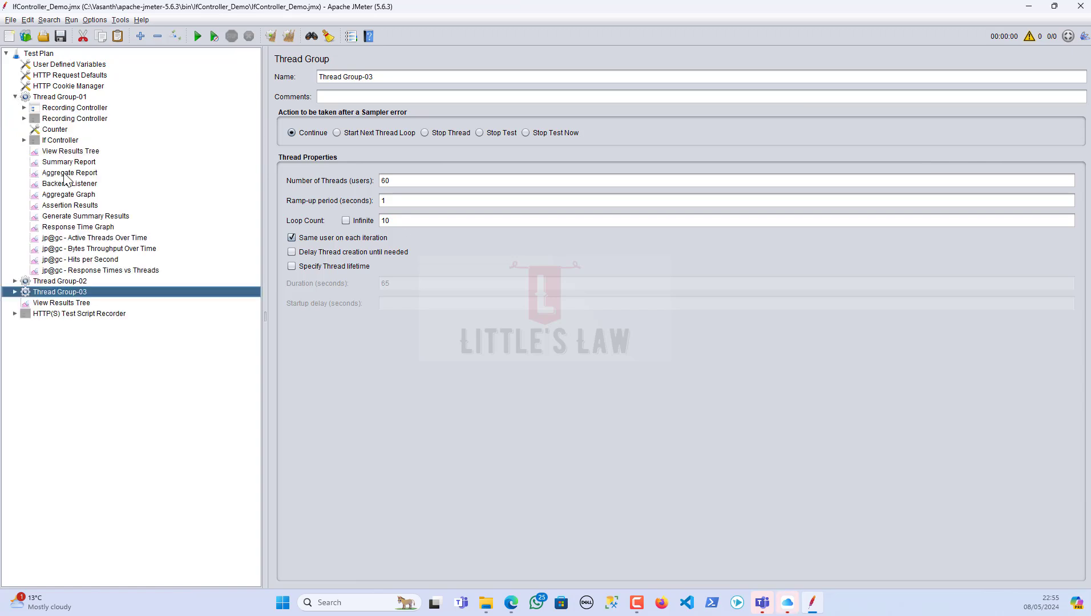
pyautogui.click(67, 152)
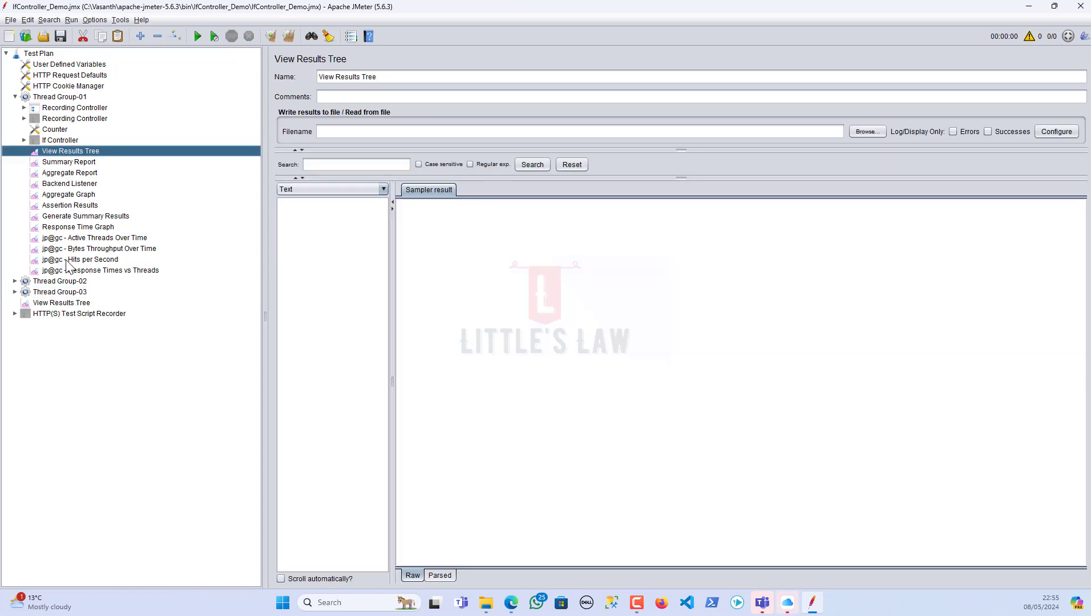
pyautogui.rightClick(57, 152)
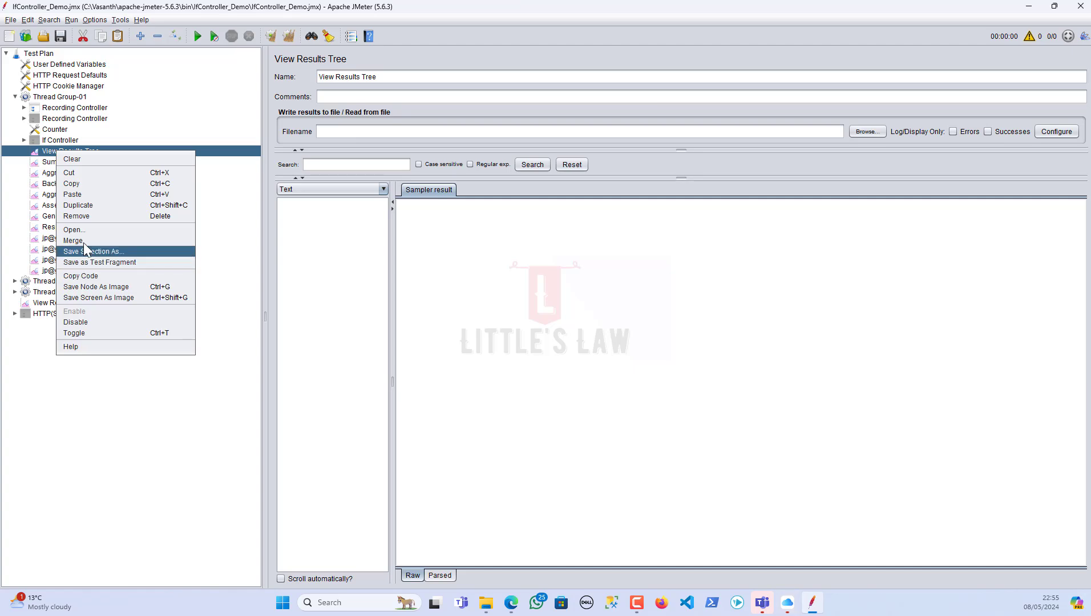
pyautogui.click(77, 323)
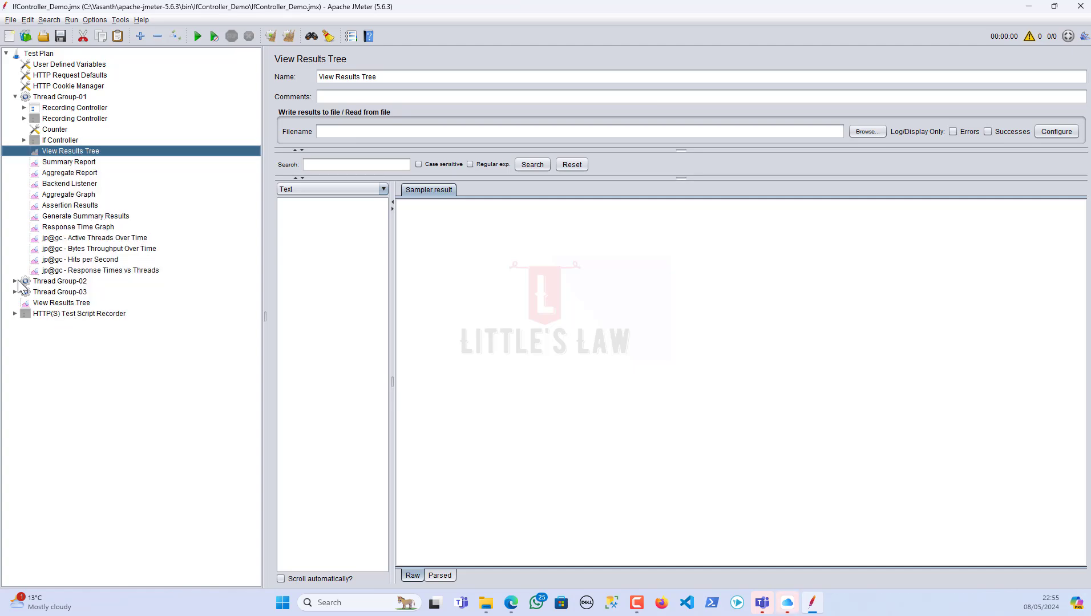
pyautogui.click(15, 282)
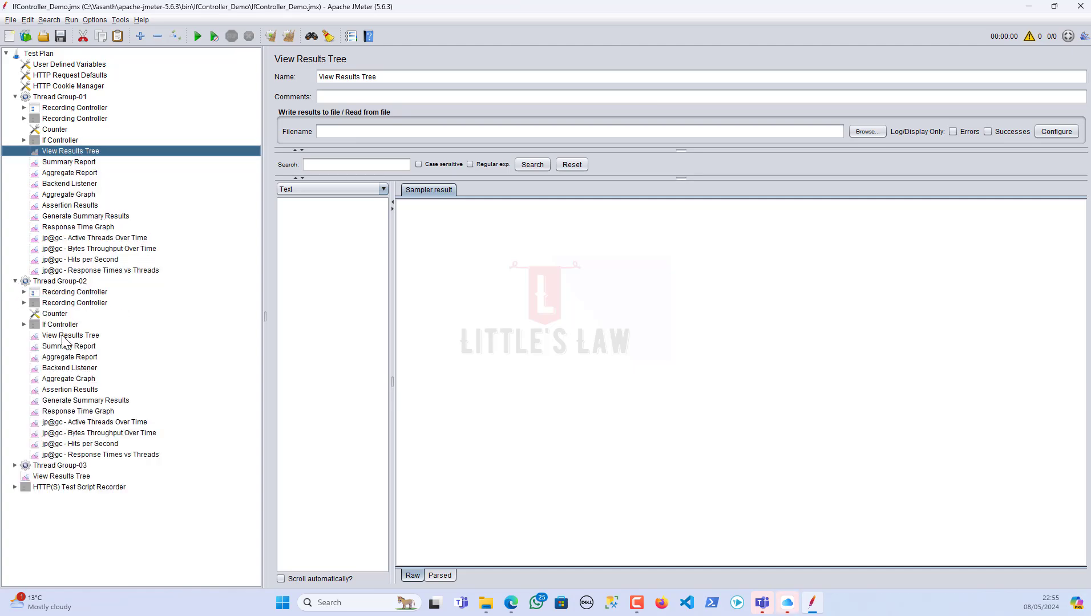
pyautogui.click(65, 336)
pyautogui.click(60, 152)
pyautogui.keyDown('shift'); pyautogui.click(65, 271); pyautogui.keyUp('shift')
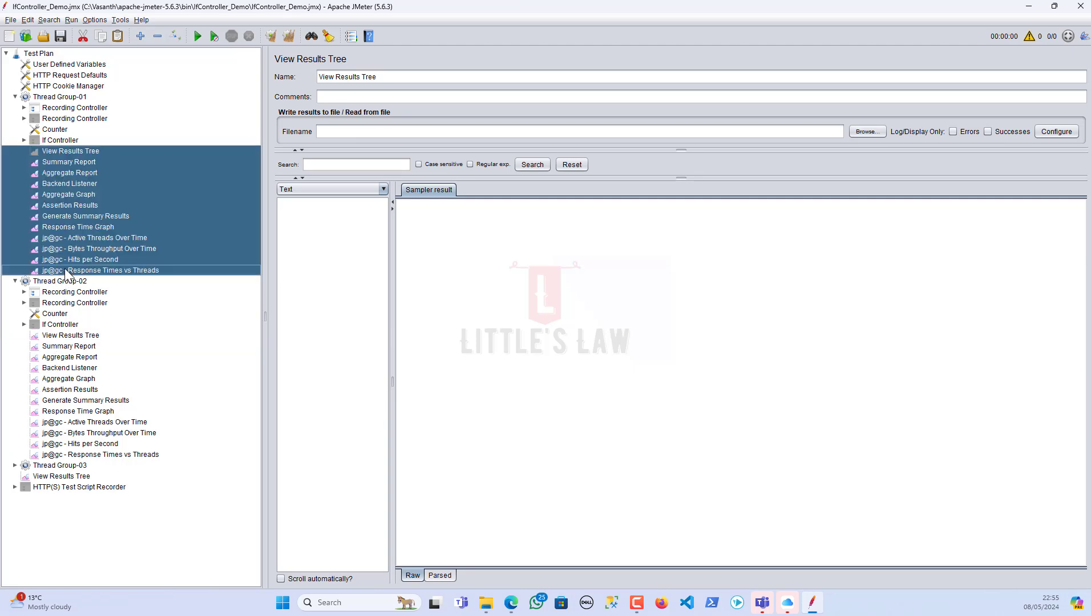
pyautogui.rightClick(65, 271)
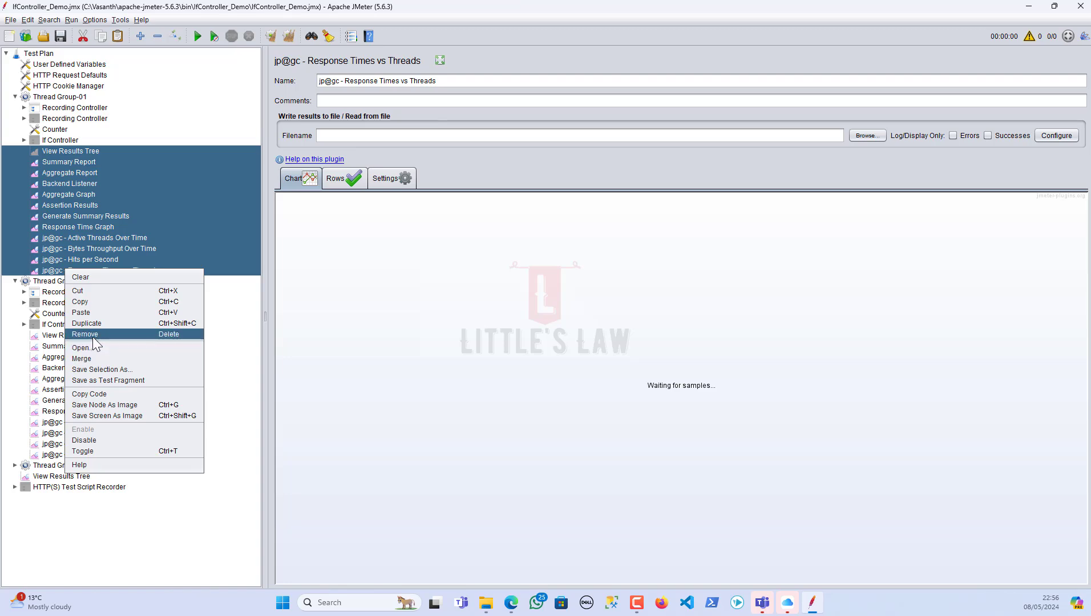
pyautogui.click(87, 440)
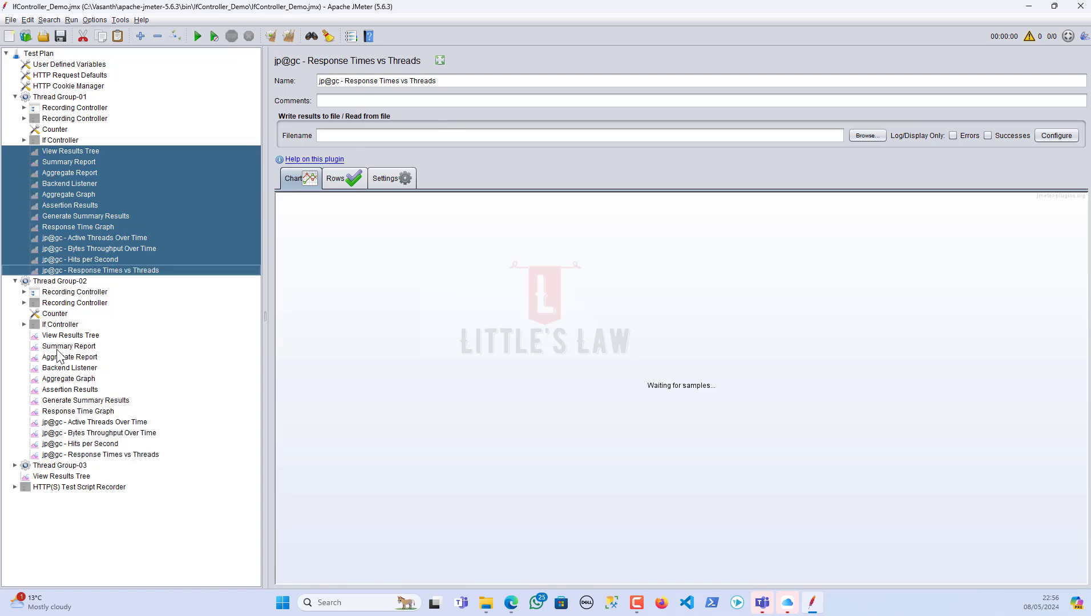
# - Disable all listeners in Thread Group-02, from View Results Tree through jp@gc - Response Times vs Threads
pyautogui.click(63, 336)
pyautogui.keyDown('shift'); pyautogui.click(64, 454); pyautogui.keyUp('shift')
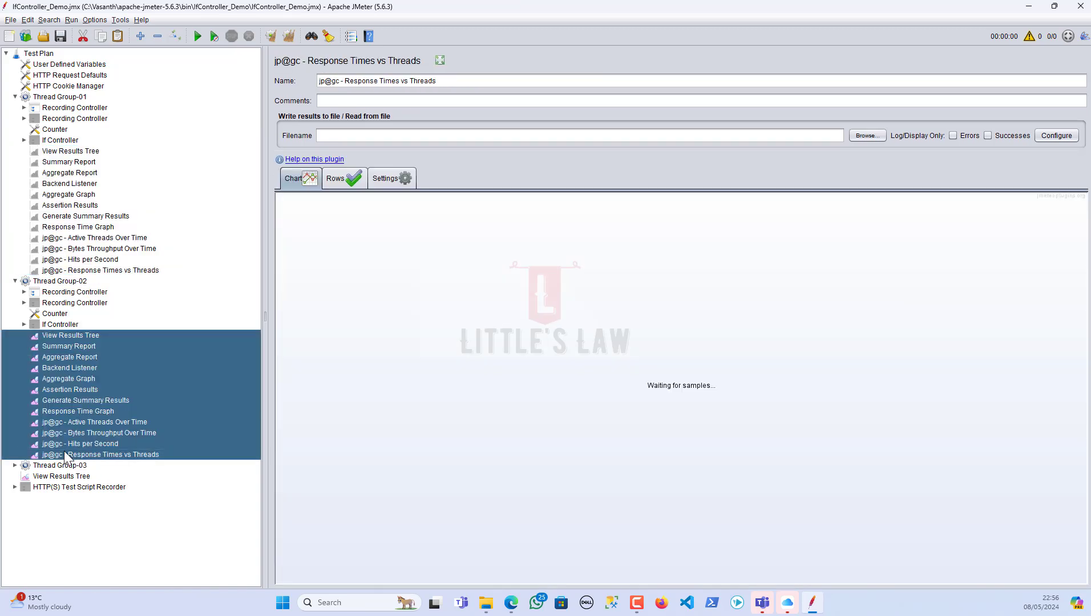
pyautogui.rightClick(64, 453)
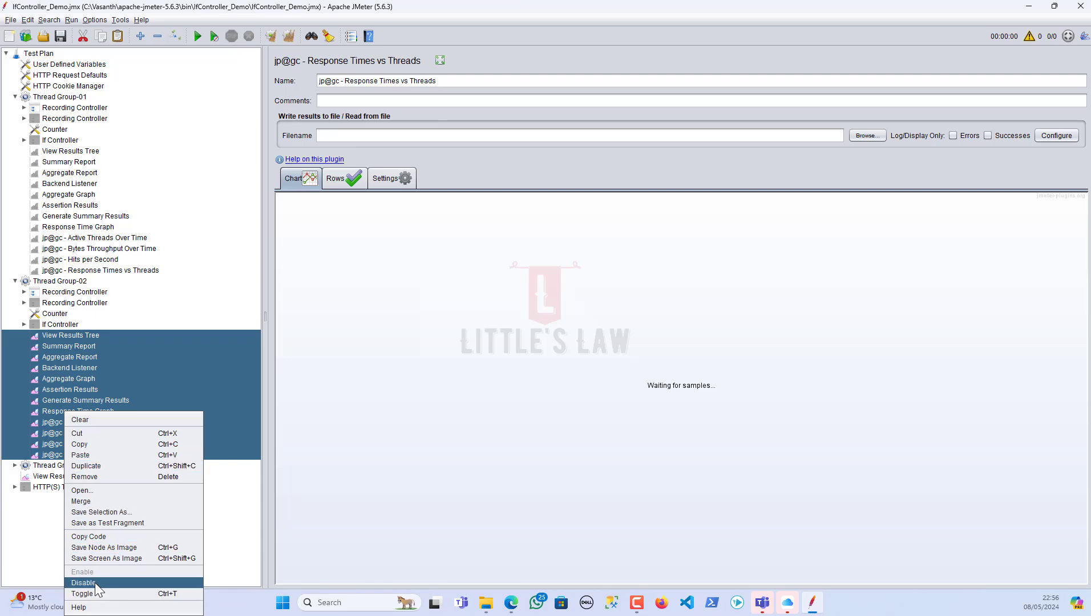
pyautogui.click(93, 583)
# - Disable the View Results Tree listener that sits directly under the Test Plan
pyautogui.click(48, 477)
pyautogui.rightClick(47, 482)
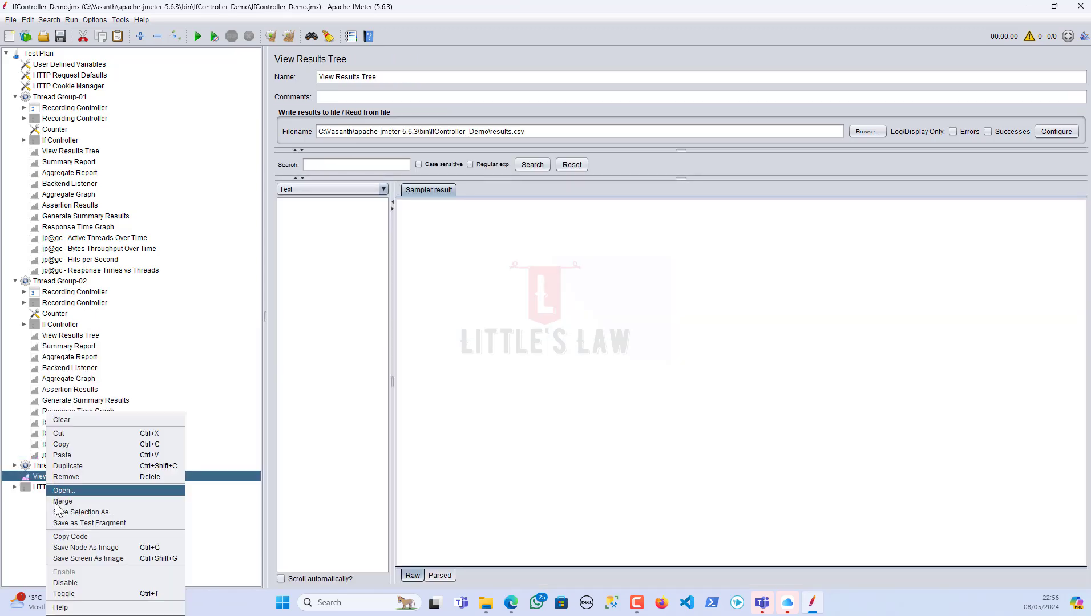
pyautogui.click(85, 577)
# - Disable all listeners in Thread Group-03, from View Results Tree through jp@gc - Response Times vs Threads
pyautogui.click(15, 466)
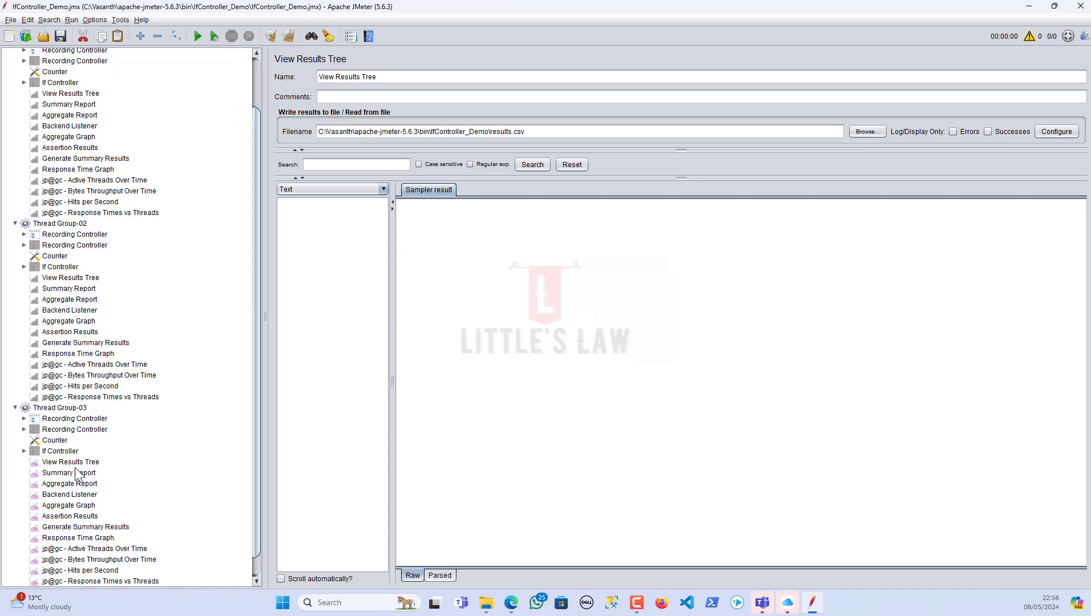
pyautogui.click(72, 462)
pyautogui.scroll(-1, 77, 468)
pyautogui.keyDown('shift'); pyautogui.click(78, 561); pyautogui.keyUp('shift')
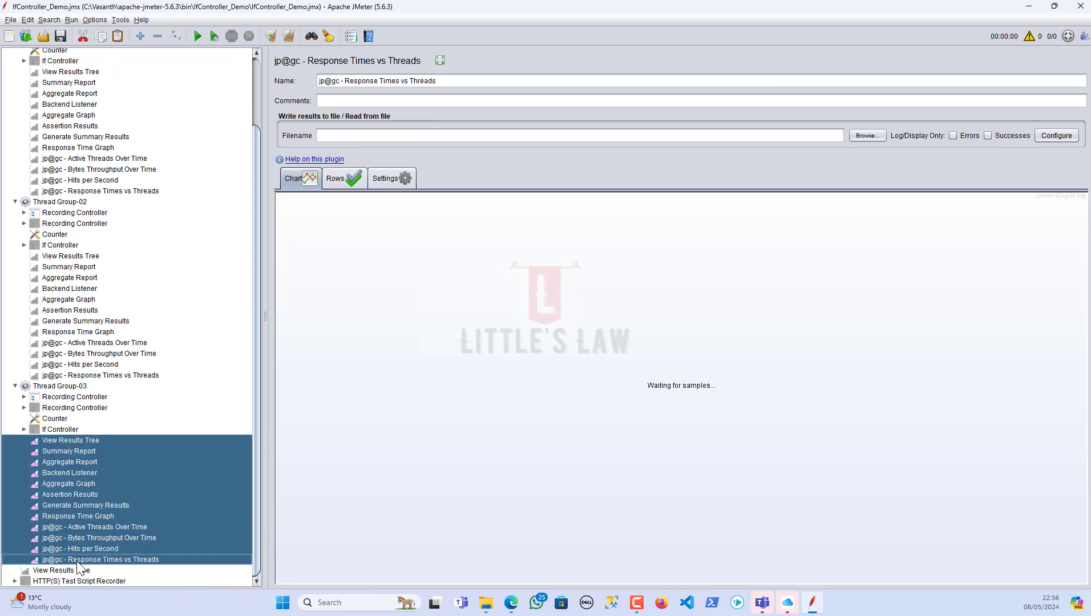
pyautogui.rightClick(77, 561)
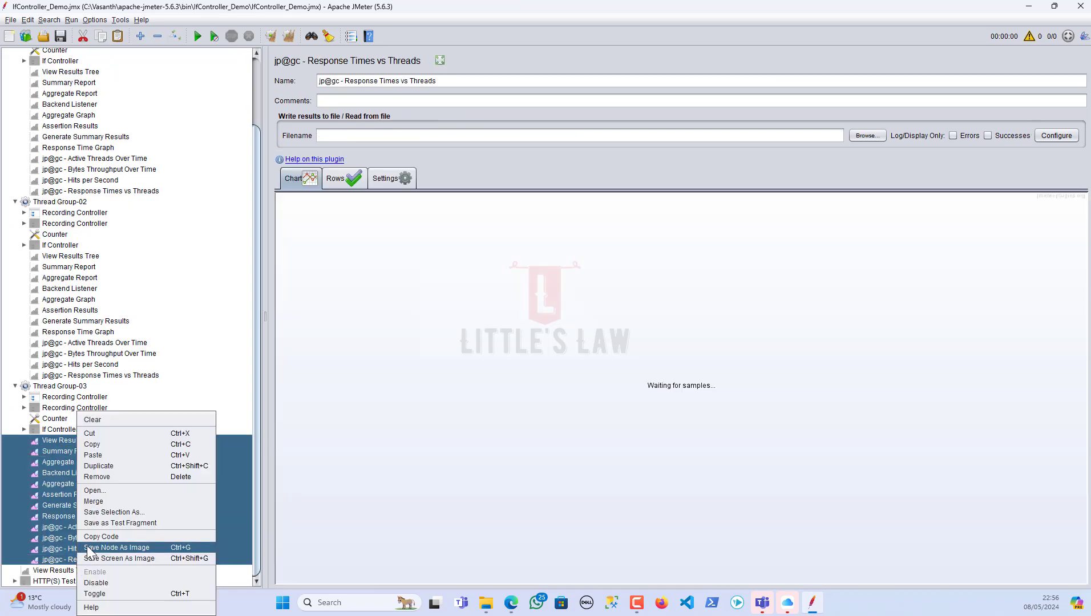
pyautogui.click(101, 583)
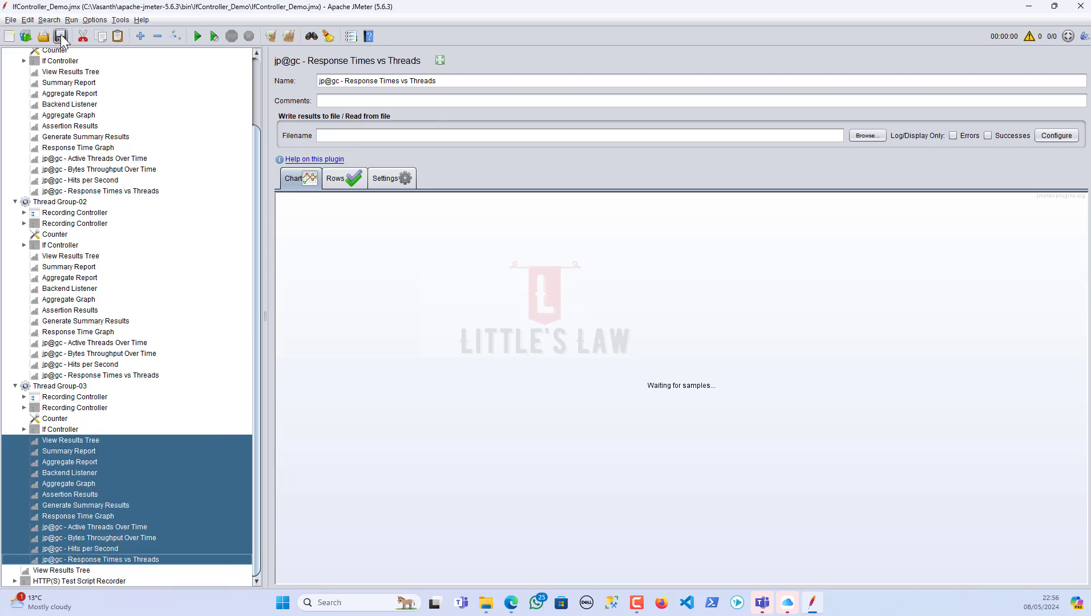
# - Collapse all three thread groups in the test plan tree
pyautogui.click(15, 202)
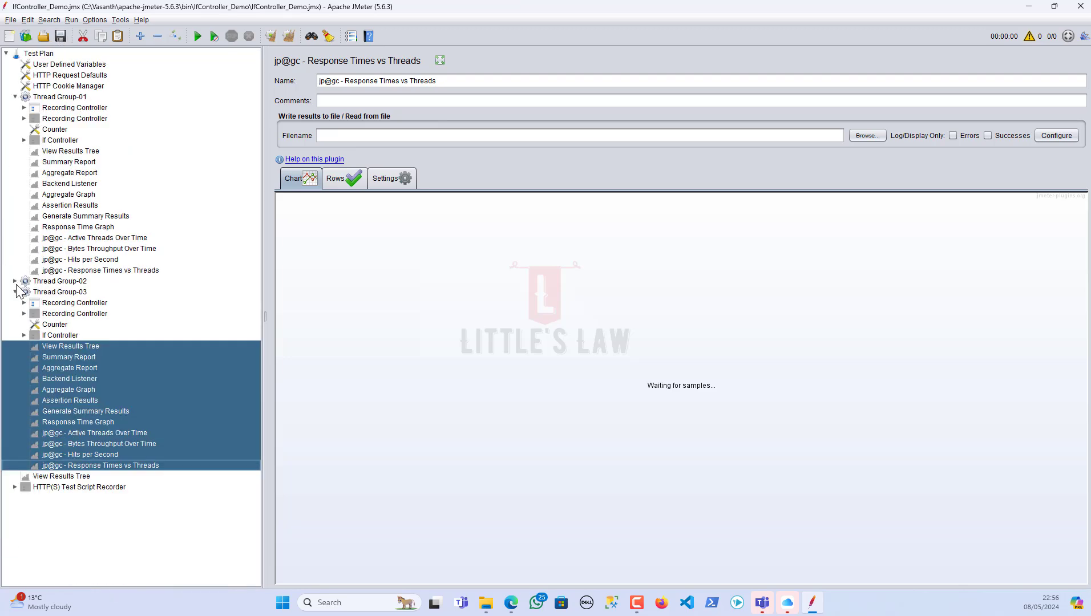
pyautogui.click(15, 292)
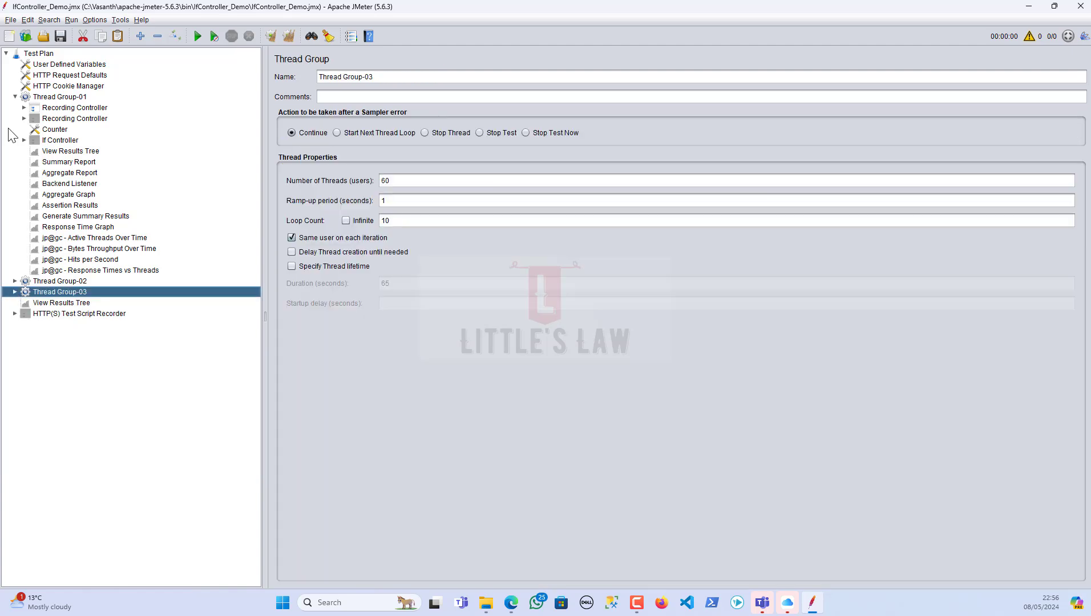
pyautogui.click(15, 97)
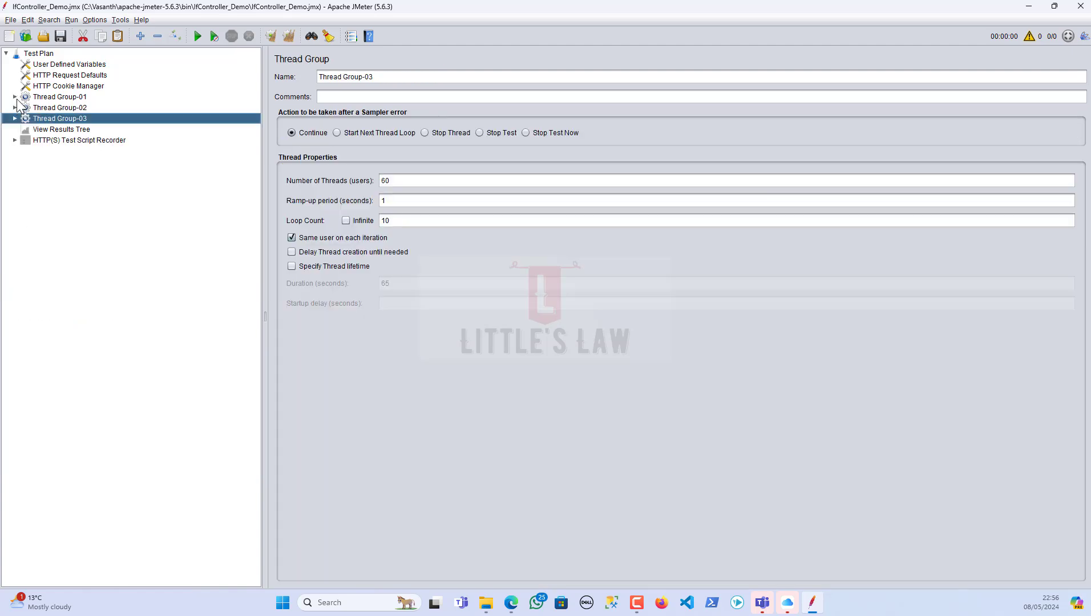
pyautogui.click(15, 97)
pyautogui.click(15, 97)
# - Set the number of threads in Thread Group-01 to 10
pyautogui.click(58, 97)
pyautogui.click(389, 181)
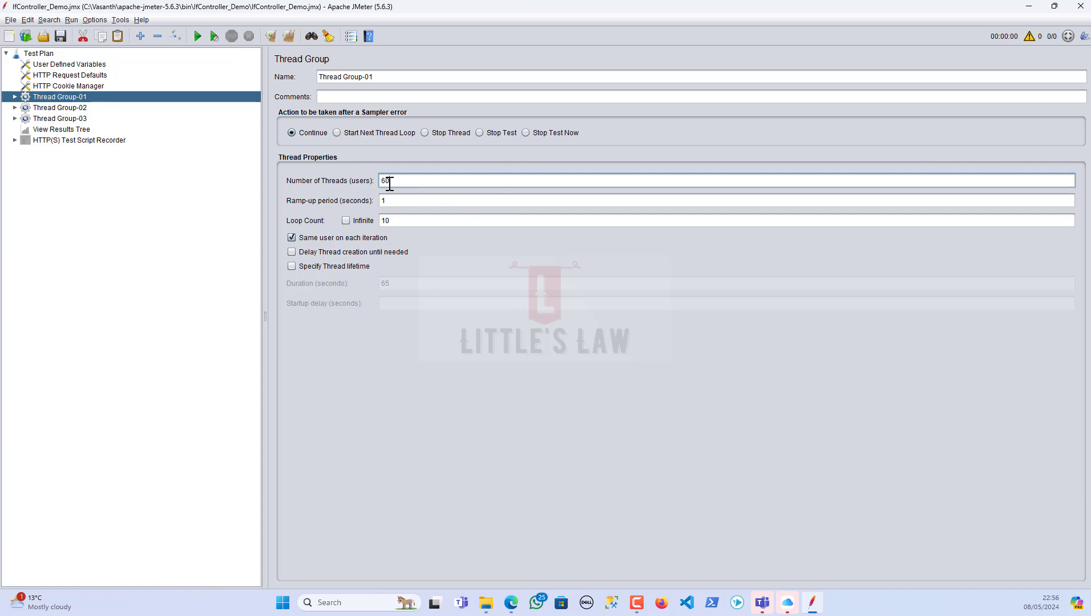
pyautogui.moveTo(397, 182); pyautogui.dragTo(354, 181)
pyautogui.write('10')
# - Enable a specified thread lifetime for Thread Group-01, with an infinite loop count and a duration of 300 seconds
pyautogui.click(293, 266)
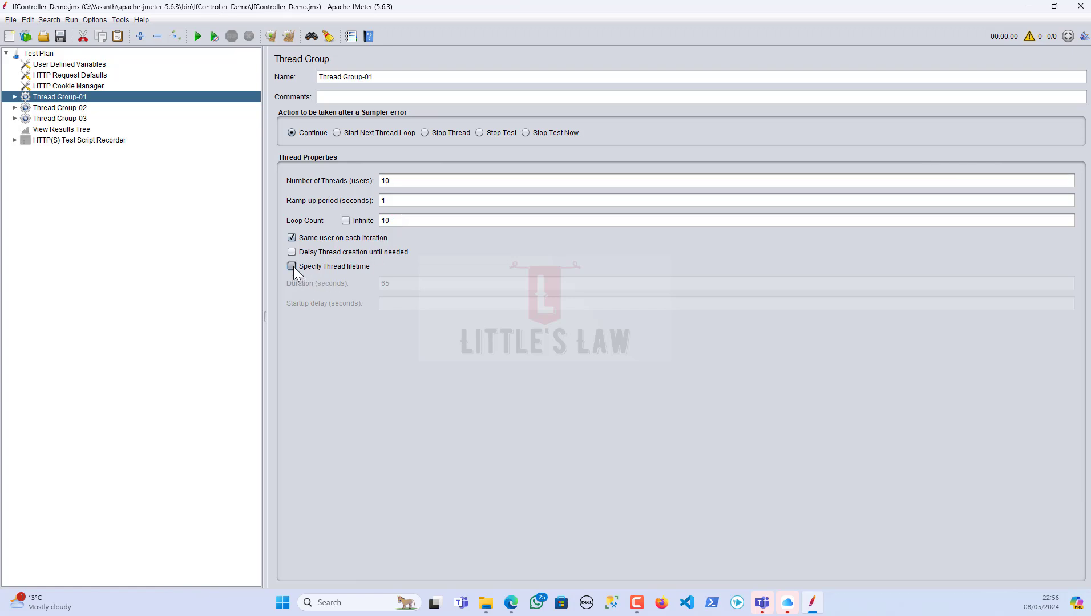
pyautogui.click(347, 222)
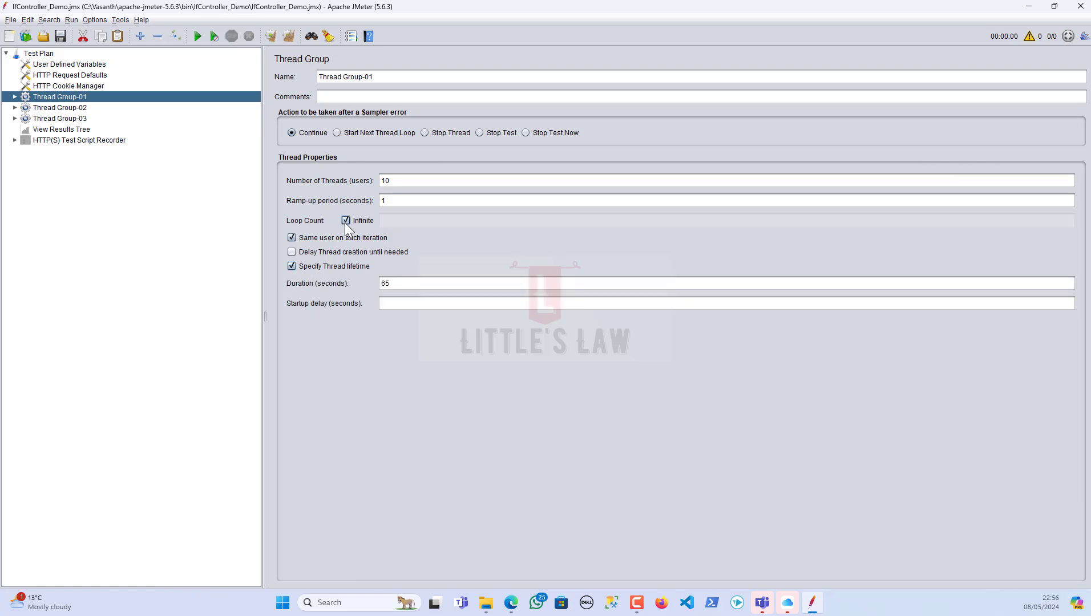
pyautogui.moveTo(407, 284); pyautogui.dragTo(325, 284)
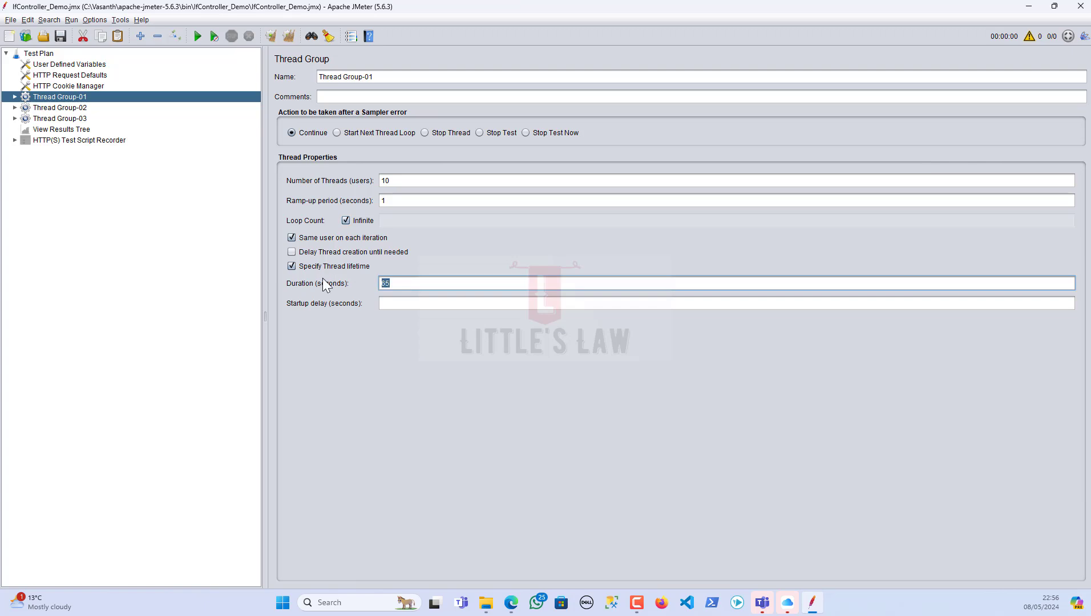
pyautogui.moveTo(412, 284); pyautogui.dragTo(309, 282)
pyautogui.moveTo(394, 282); pyautogui.dragTo(297, 286)
pyautogui.write('3')
pyautogui.write('00')
# - Set the number of threads in Thread Group-02 to 30
pyautogui.click(80, 109)
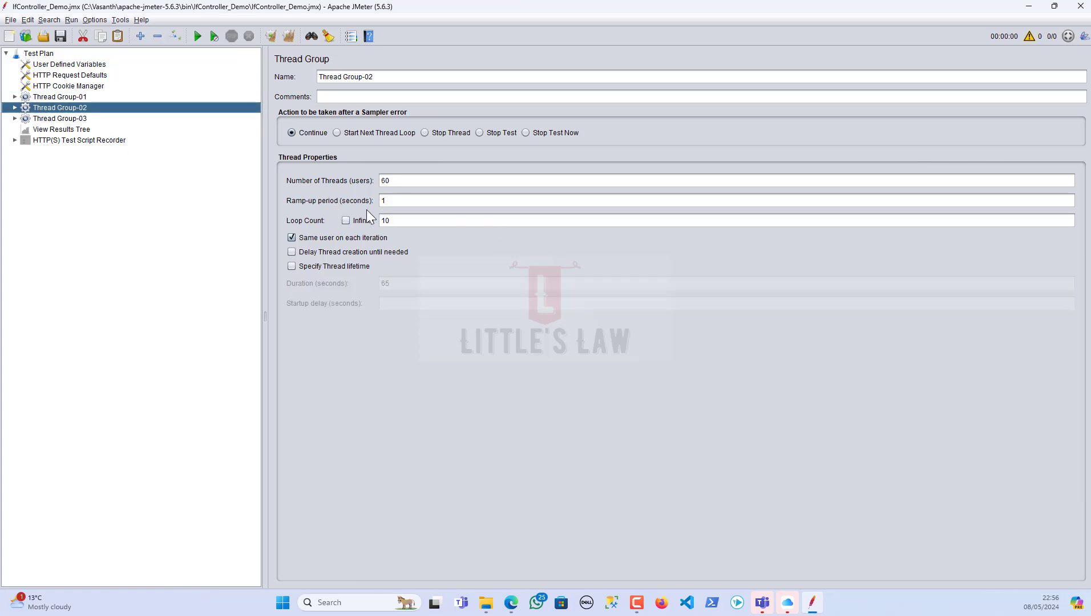
pyautogui.click(389, 180)
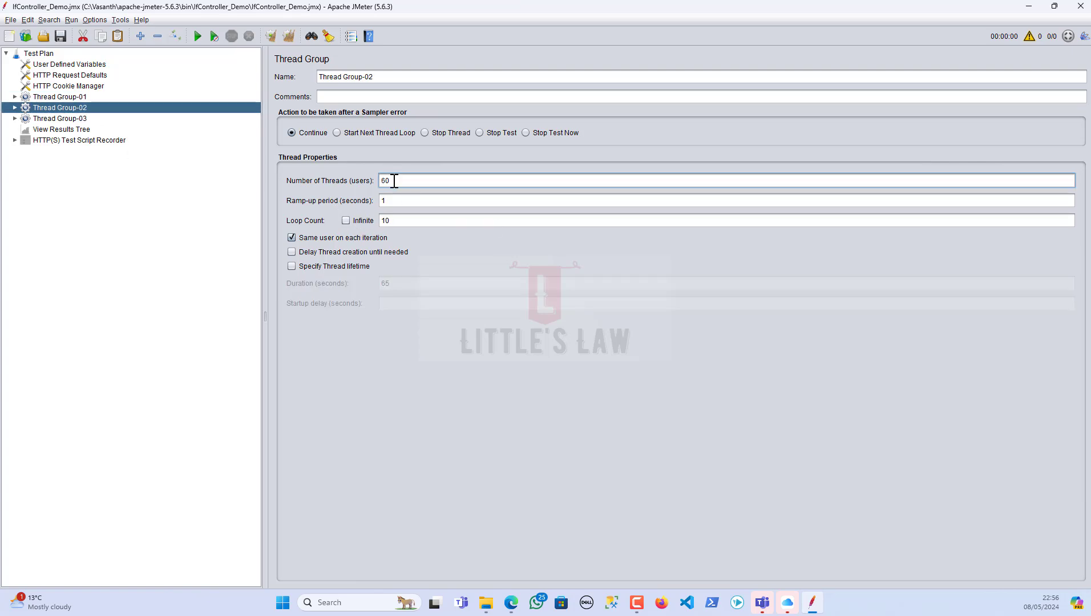
pyautogui.moveTo(406, 181); pyautogui.dragTo(311, 184)
pyautogui.write('30')
# - Enable a specified thread lifetime for Thread Group-02, with an infinite loop count and a duration of 300 seconds
pyautogui.click(292, 267)
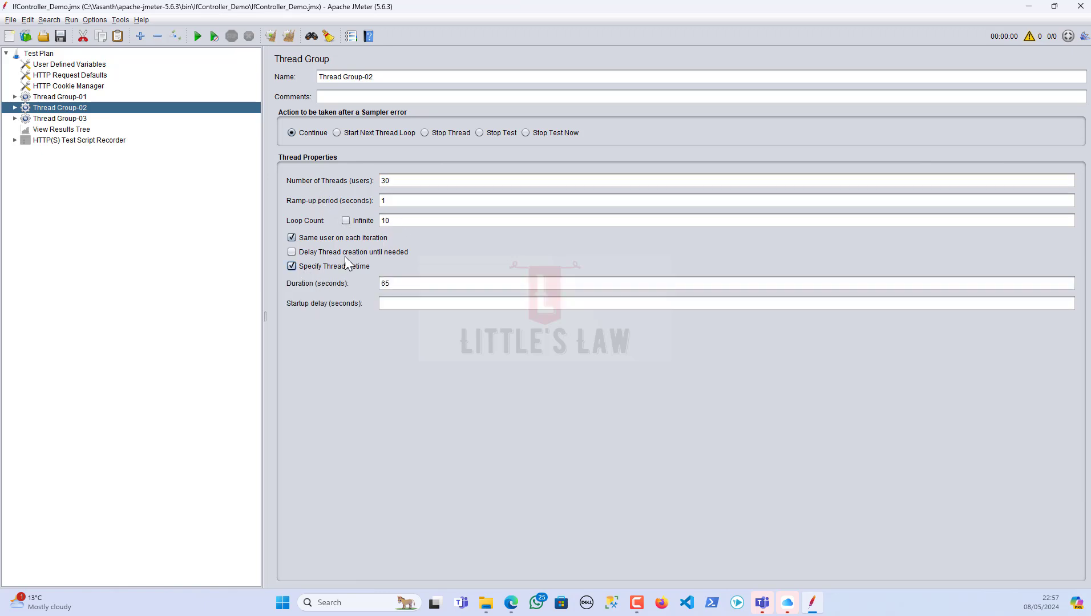
pyautogui.click(347, 222)
pyautogui.moveTo(412, 283); pyautogui.dragTo(310, 278)
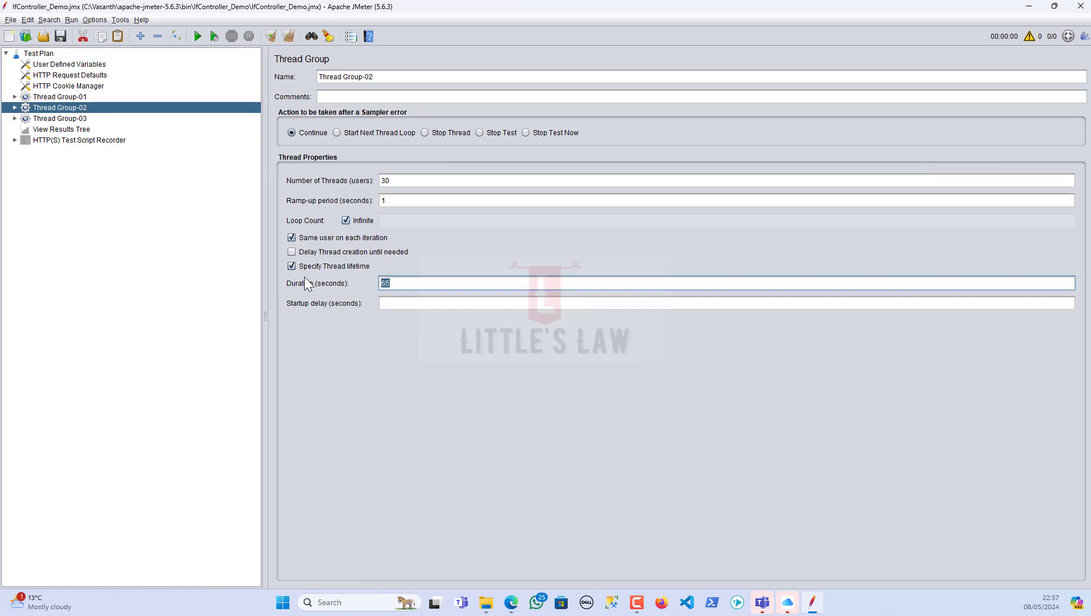
pyautogui.write('300')
# - Configure Thread Group-03 with 100 threads, an infinite loop count and a specified thread lifetime of 300 seconds
pyautogui.click(52, 120)
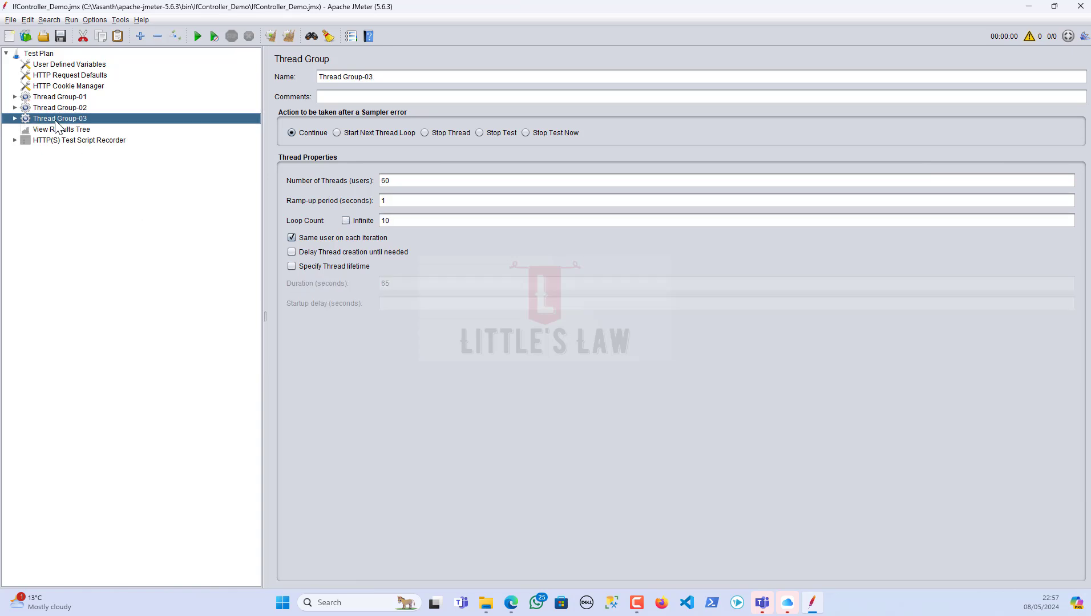
pyautogui.doubleClick(402, 180)
pyautogui.write('100')
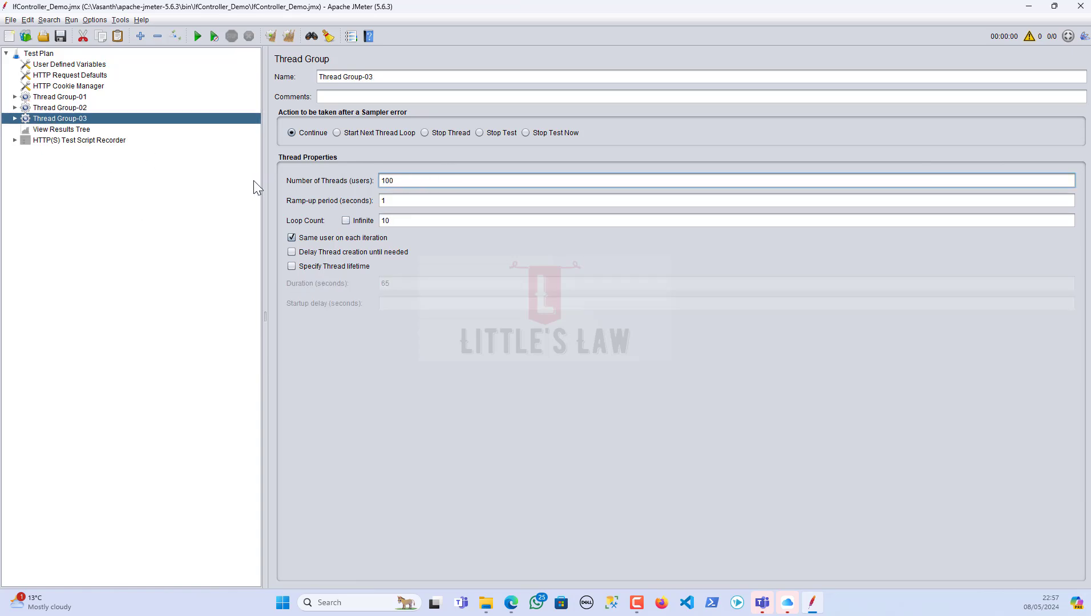
pyautogui.click(346, 221)
pyautogui.click(292, 269)
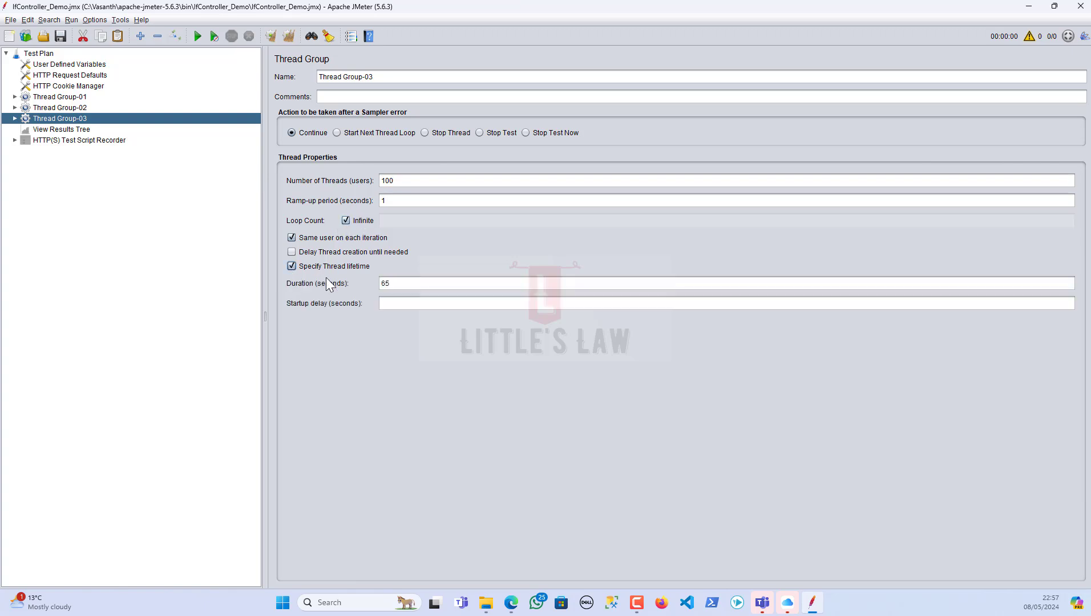
pyautogui.doubleClick(387, 283)
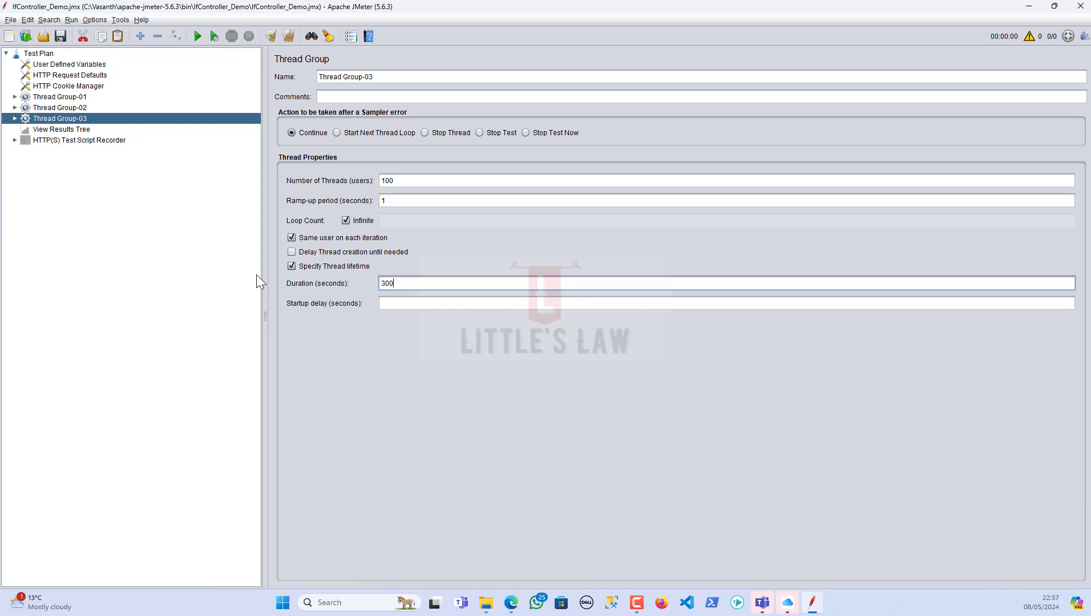
pyautogui.click(129, 251)
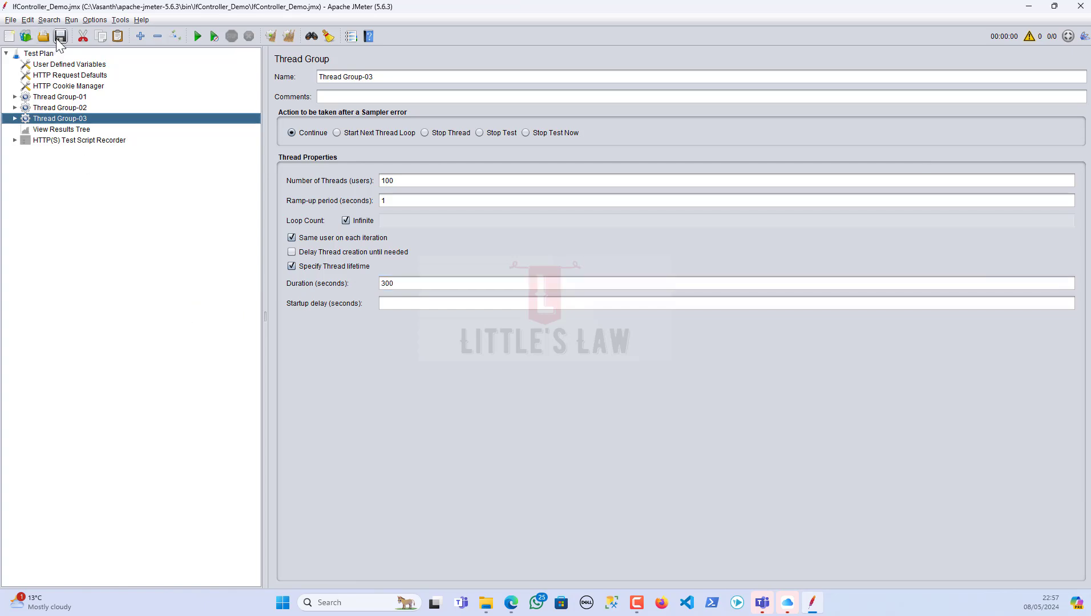
# - Save the test plan under the new name Az-DevOps-LoadTest in the IfController_Demo folder
pyautogui.click(10, 19)
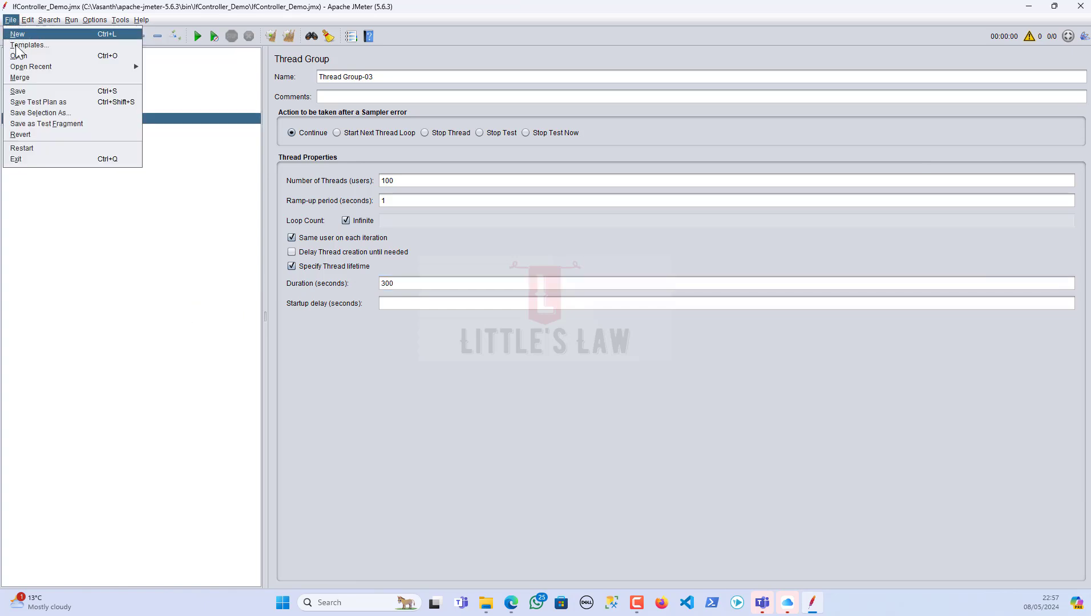
pyautogui.click(37, 112)
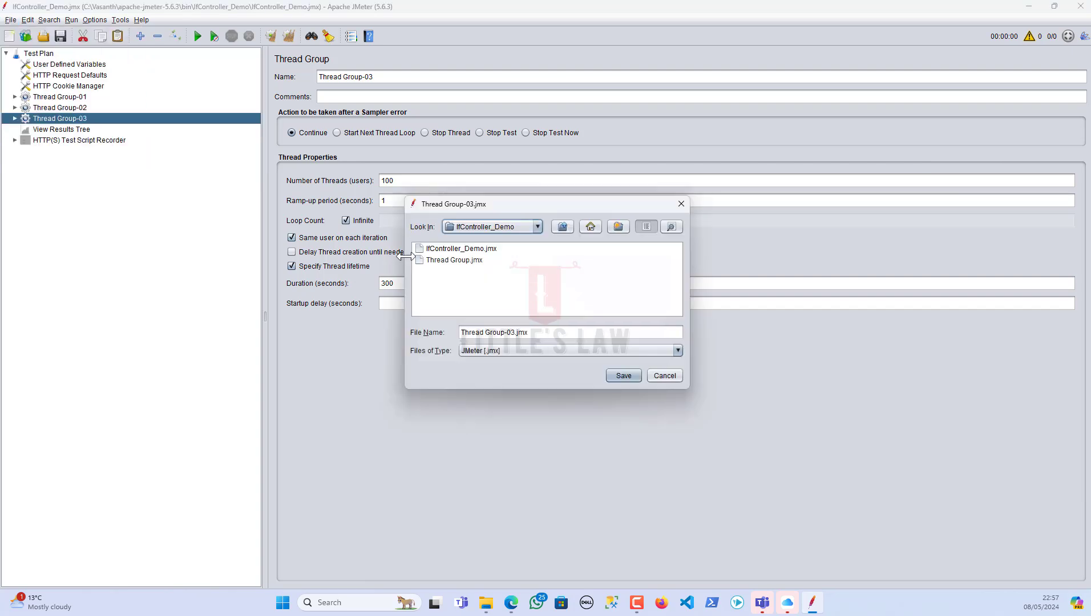
pyautogui.moveTo(548, 332); pyautogui.dragTo(268, 315)
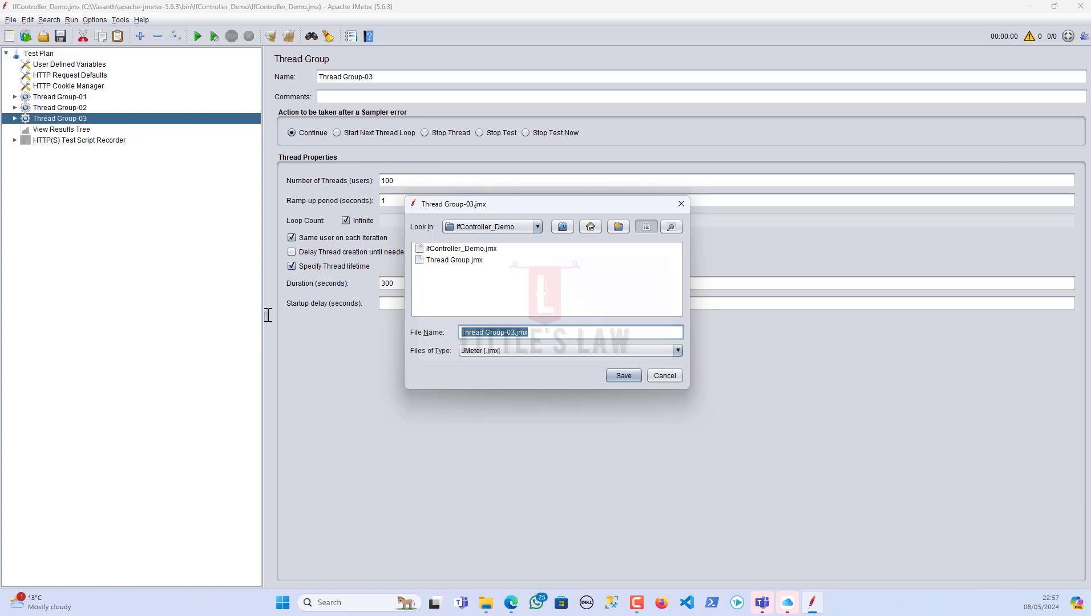
pyautogui.write('Az-DevOps-')
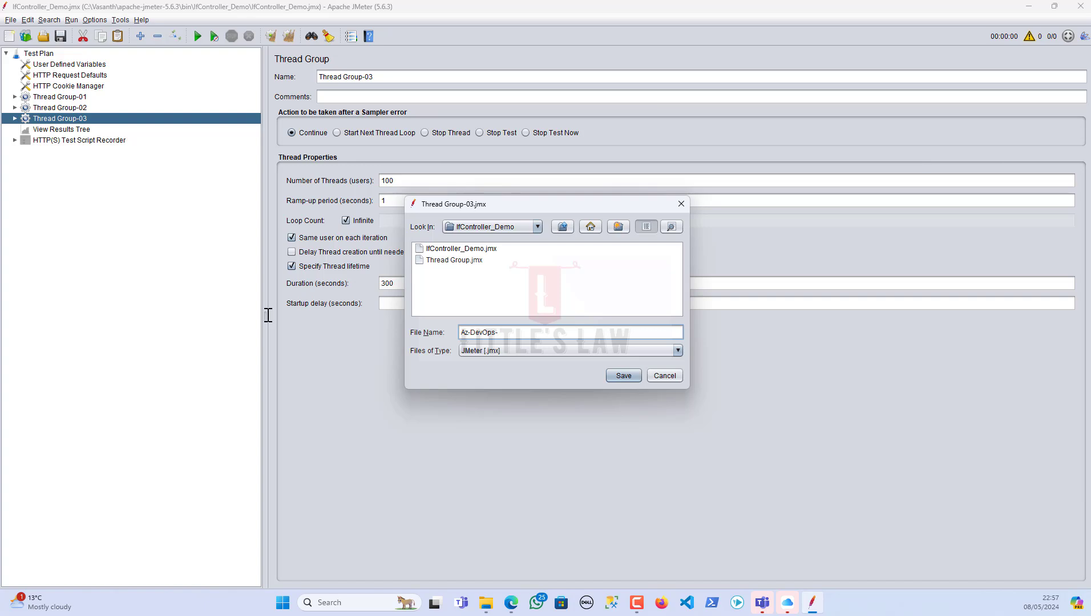
pyautogui.write('LoadTest')
pyautogui.click(624, 376)
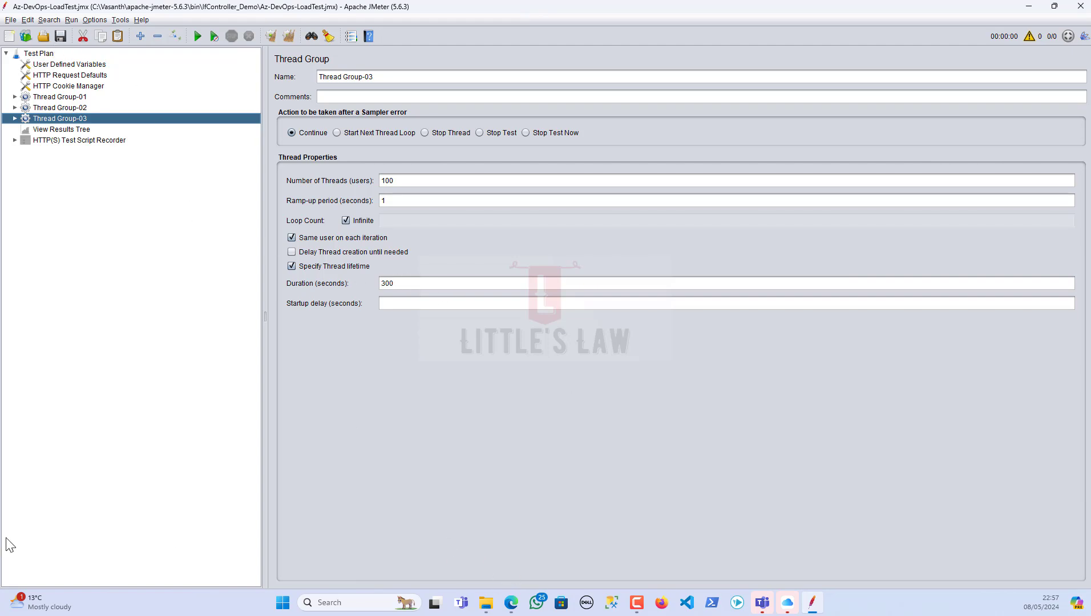
# - Switch to the Edge window with the channel comments and load the organization's Azure DevOps home page from dev.azure.com in a new tab
pyautogui.moveTo(511, 603)
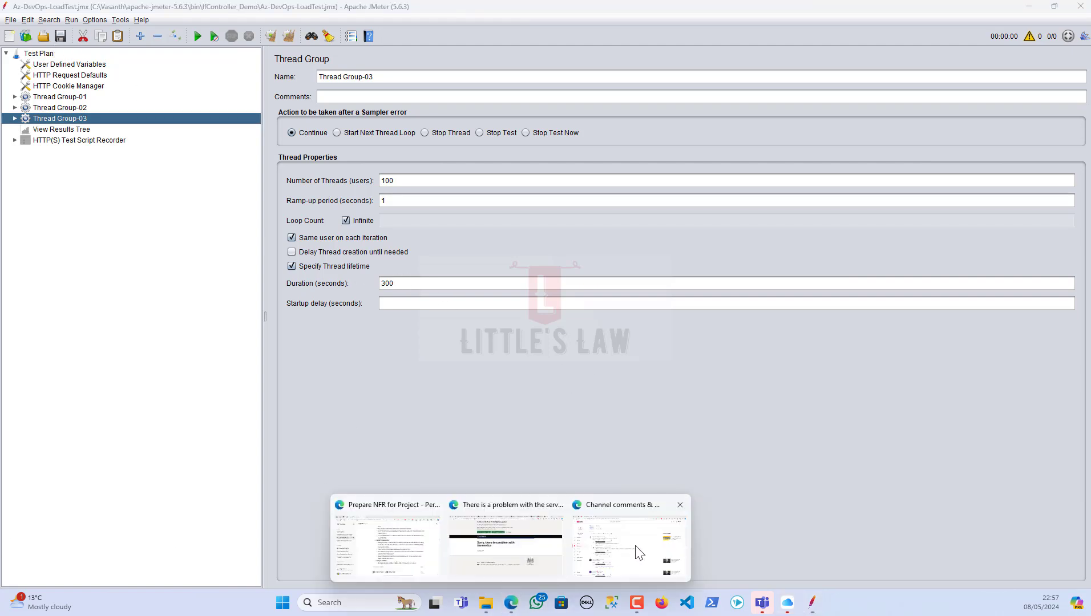
pyautogui.click(638, 550)
pyautogui.click(223, 8)
pyautogui.write('dev')
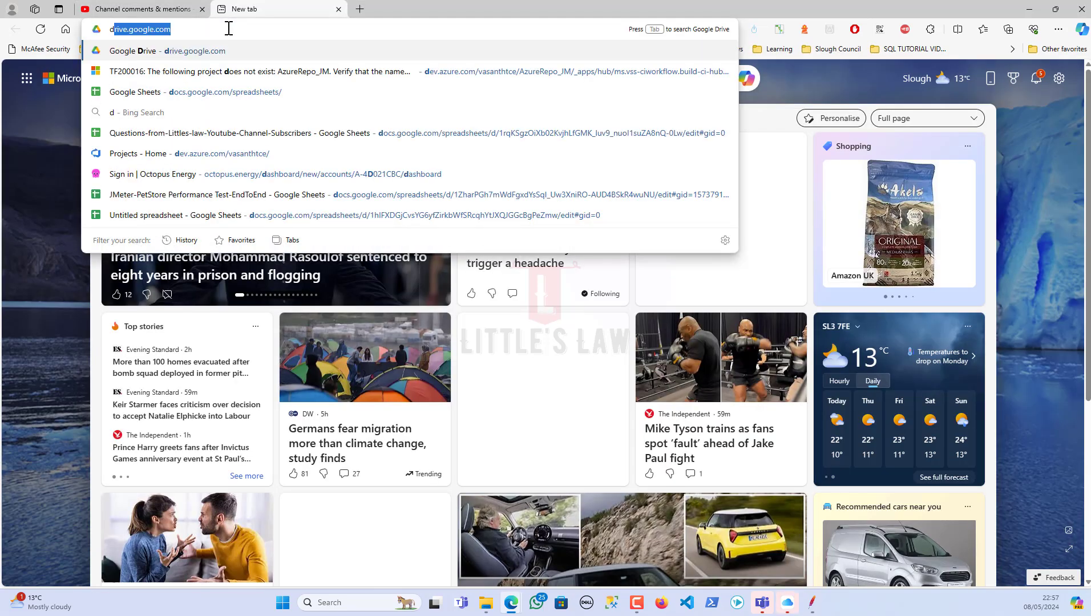
pyautogui.press('End')
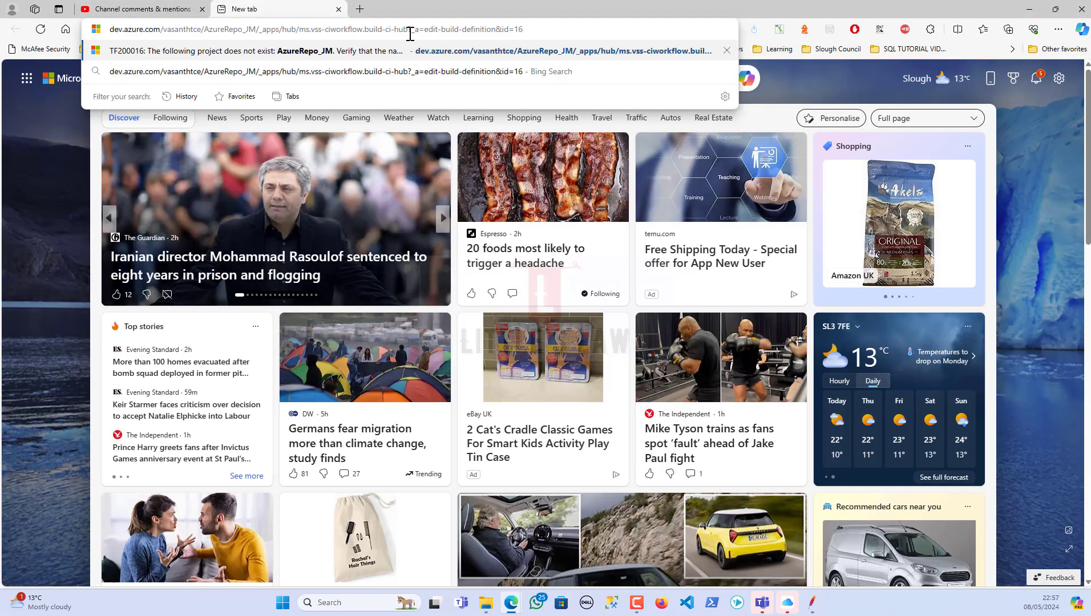
pyautogui.moveTo(205, 29); pyautogui.dragTo(577, 35)
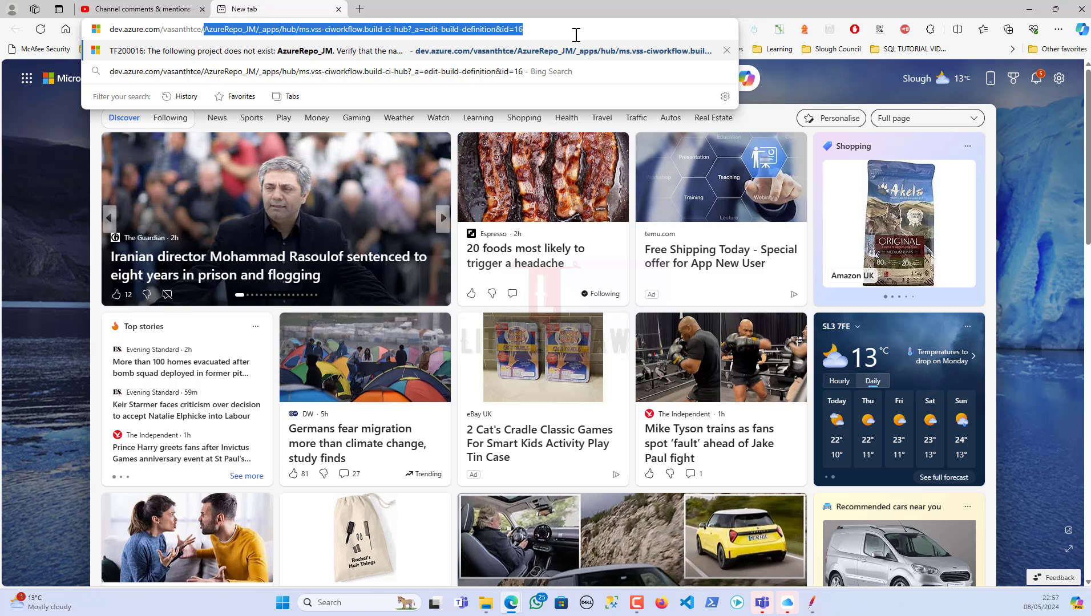
pyautogui.press('BackSpace')
pyautogui.press('Return')
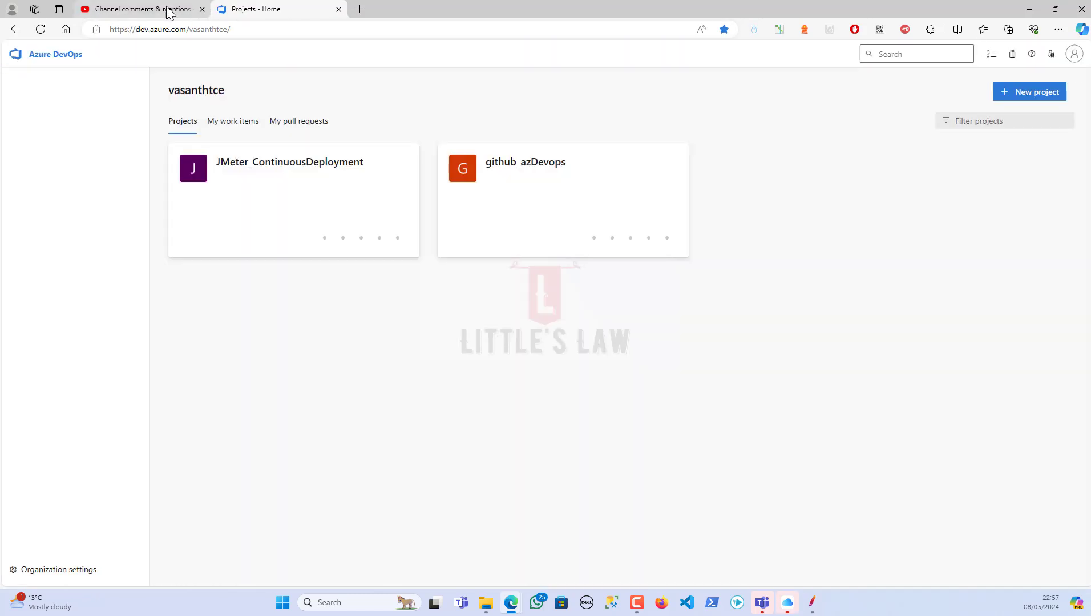
# - Review the YouTube Studio comment about user load and test duration settings, and return to the Azure DevOps projects page
pyautogui.click(159, 9)
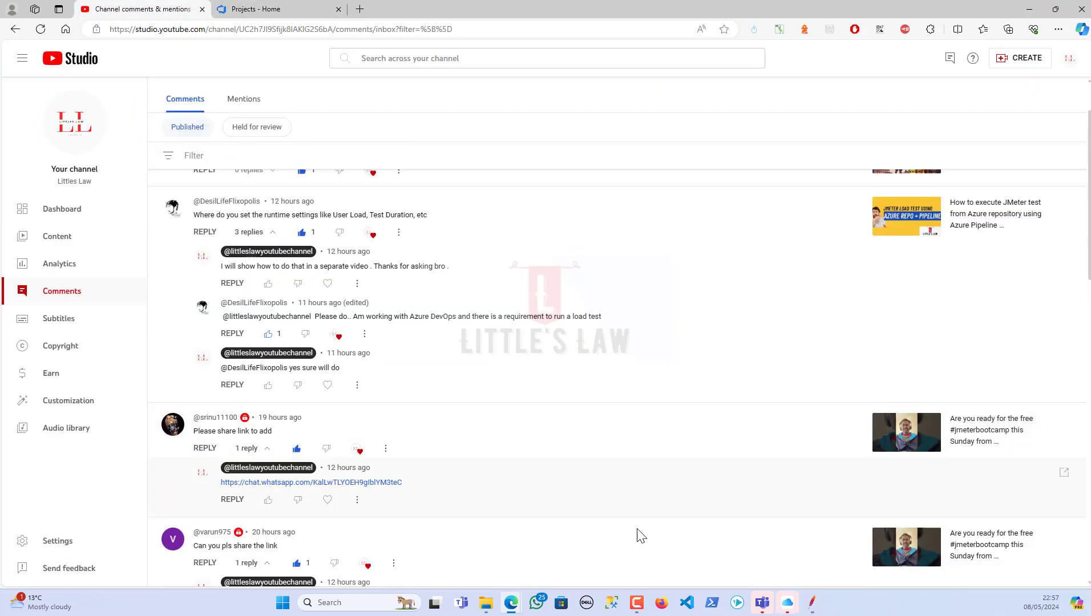
pyautogui.click(812, 602)
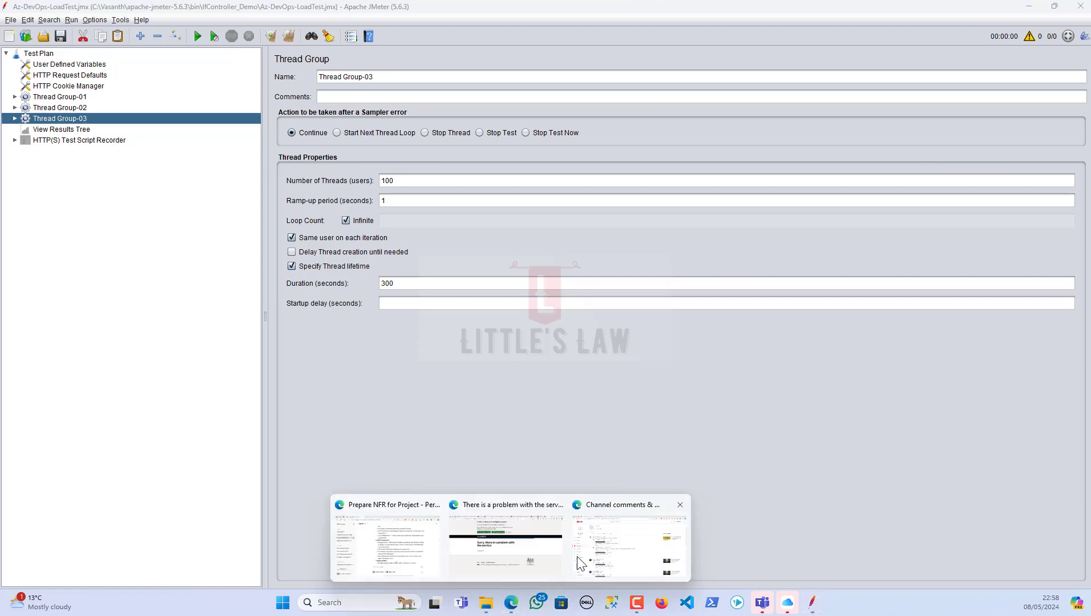
pyautogui.click(582, 559)
pyautogui.click(228, 10)
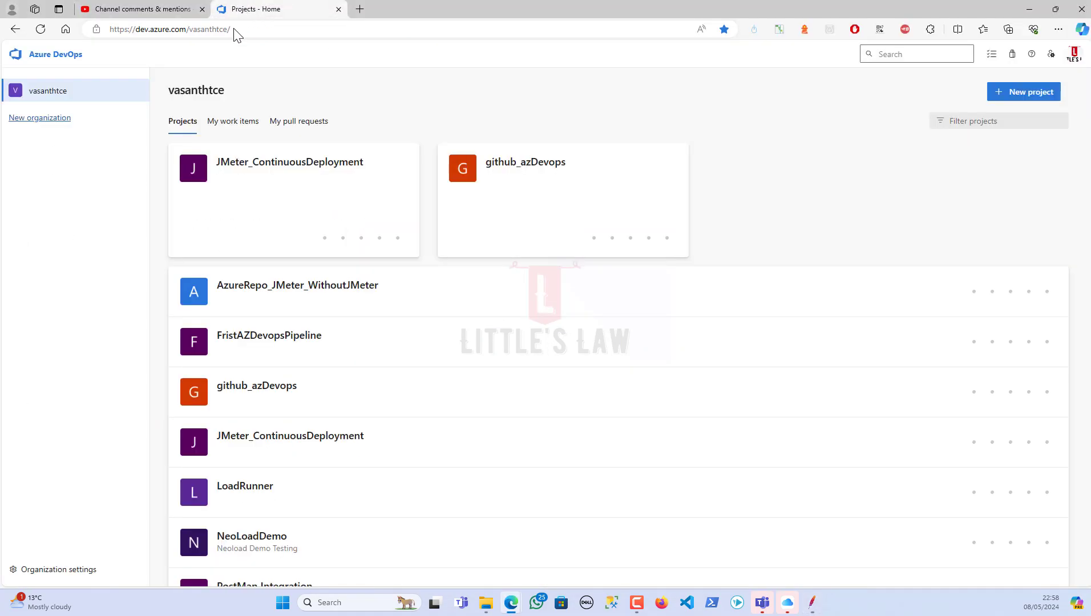
# - Open the repository files of the JMeter_ContinuousDeployment project and start a file upload by browsing for a local file
pyautogui.click(256, 195)
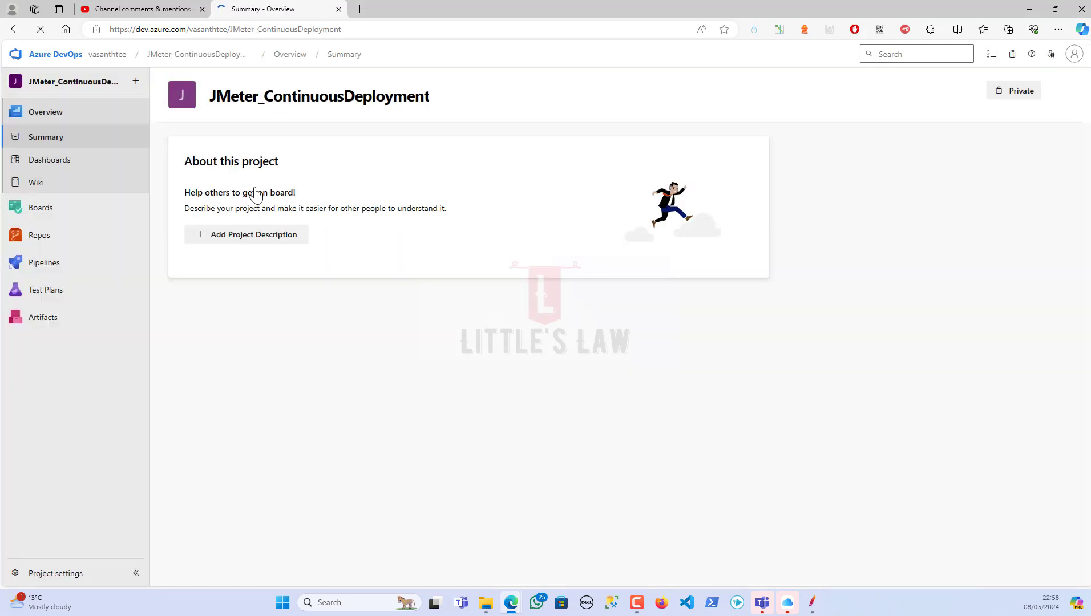
pyautogui.moveTo(34, 262)
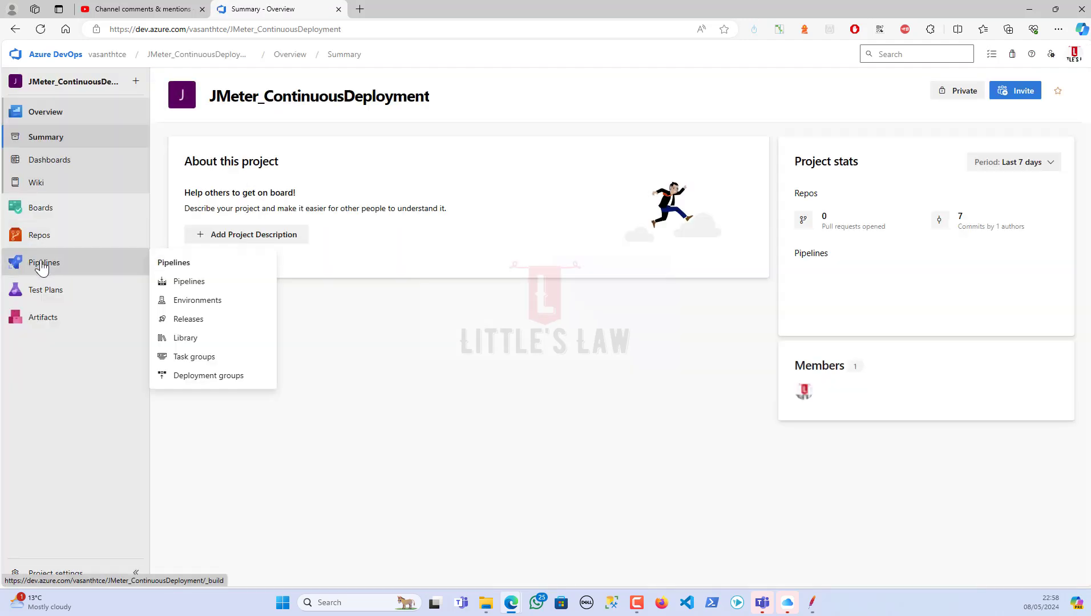
pyautogui.click(41, 235)
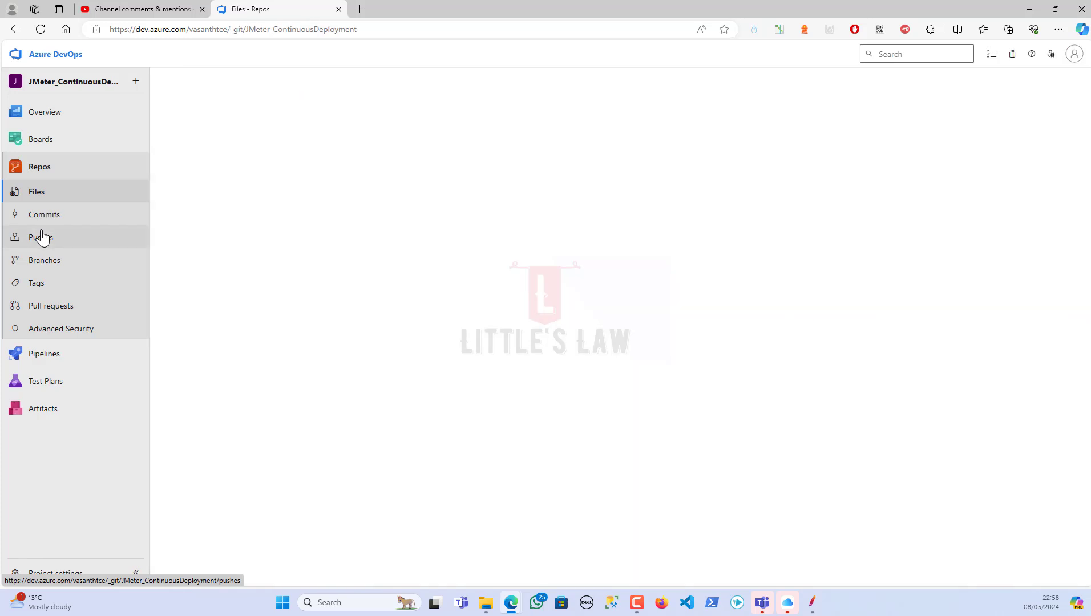
pyautogui.click(378, 82)
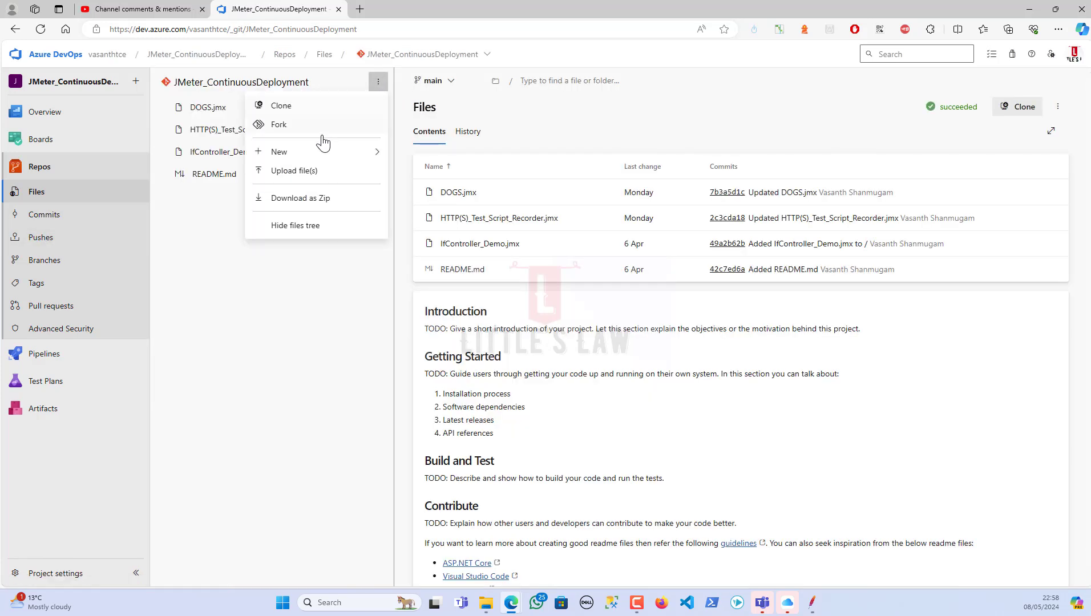
pyautogui.click(308, 174)
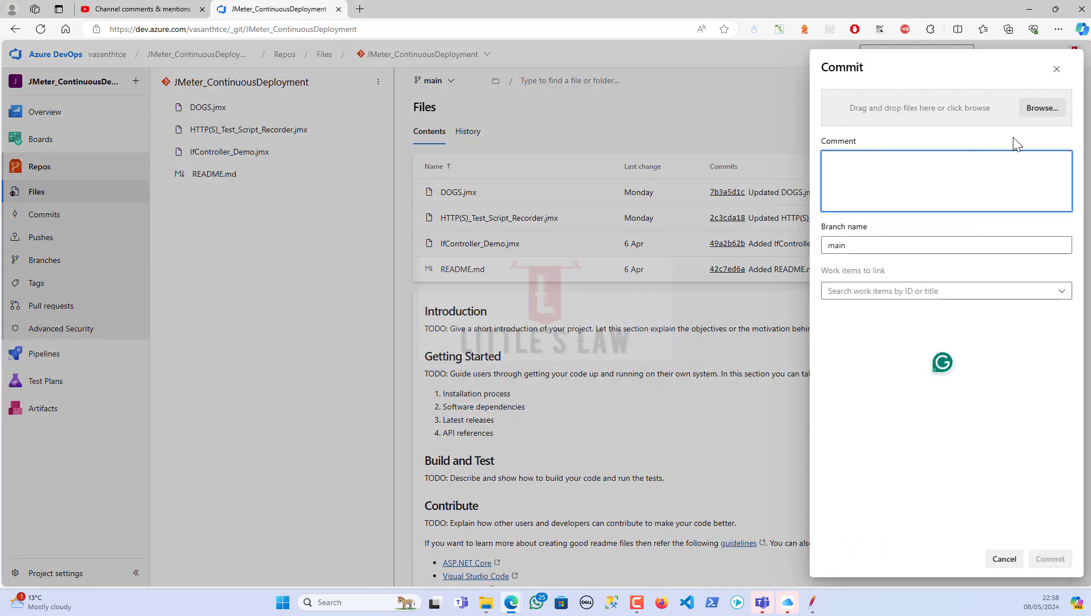
pyautogui.click(1042, 108)
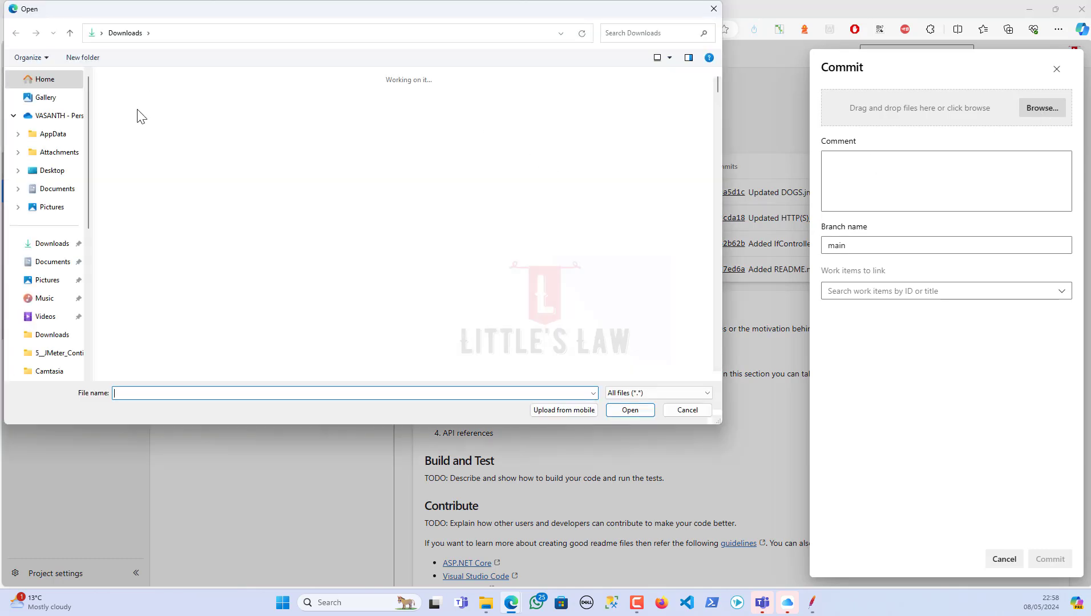
# - Browse on the C: drive to the IfController_Demo folder inside apache-jmeter-5.6.3\bin
pyautogui.scroll(-5, 46, 291)
pyautogui.click(45, 294)
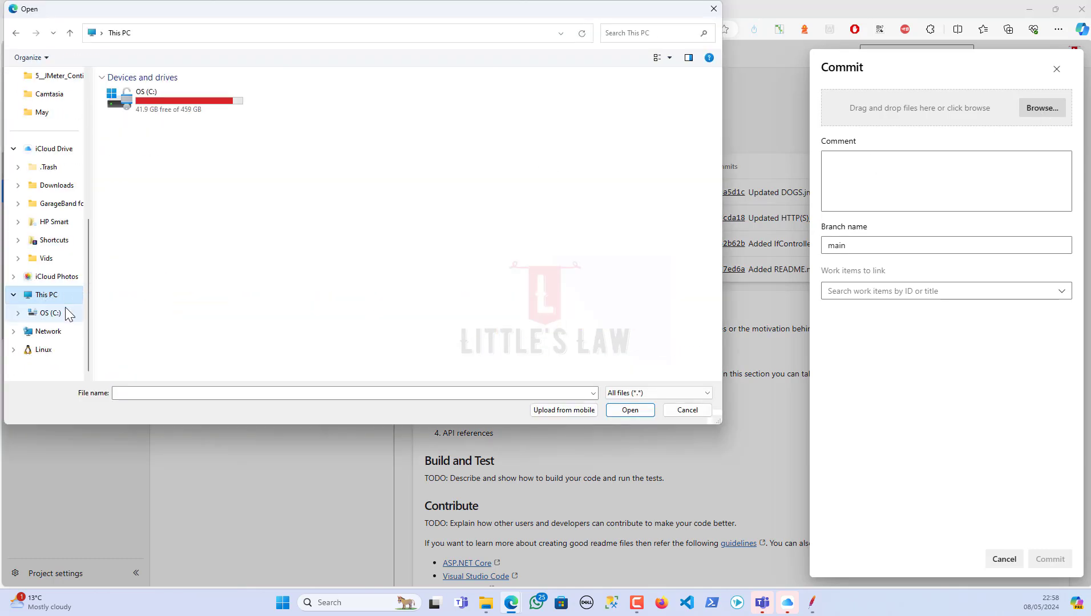
pyautogui.click(66, 313)
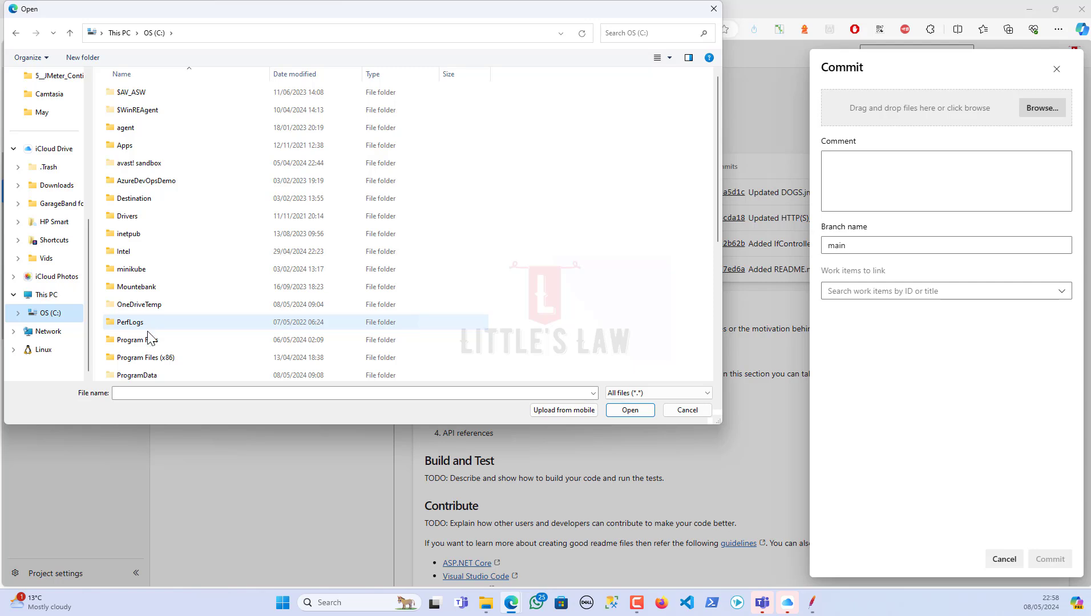
pyautogui.scroll(-2, 150, 319)
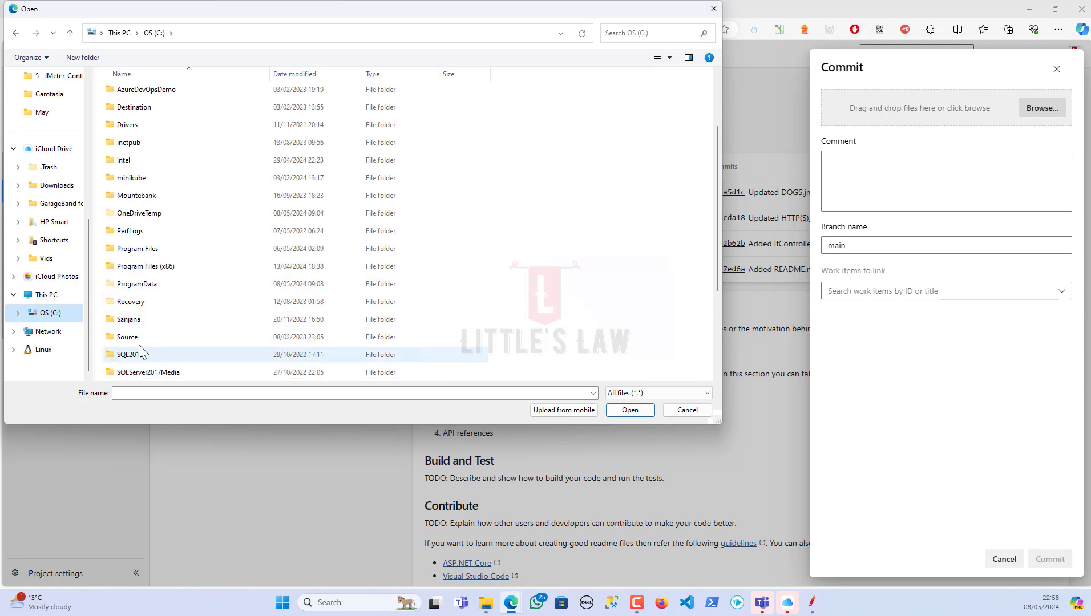
pyautogui.scroll(-2, 141, 348)
pyautogui.doubleClick(139, 321)
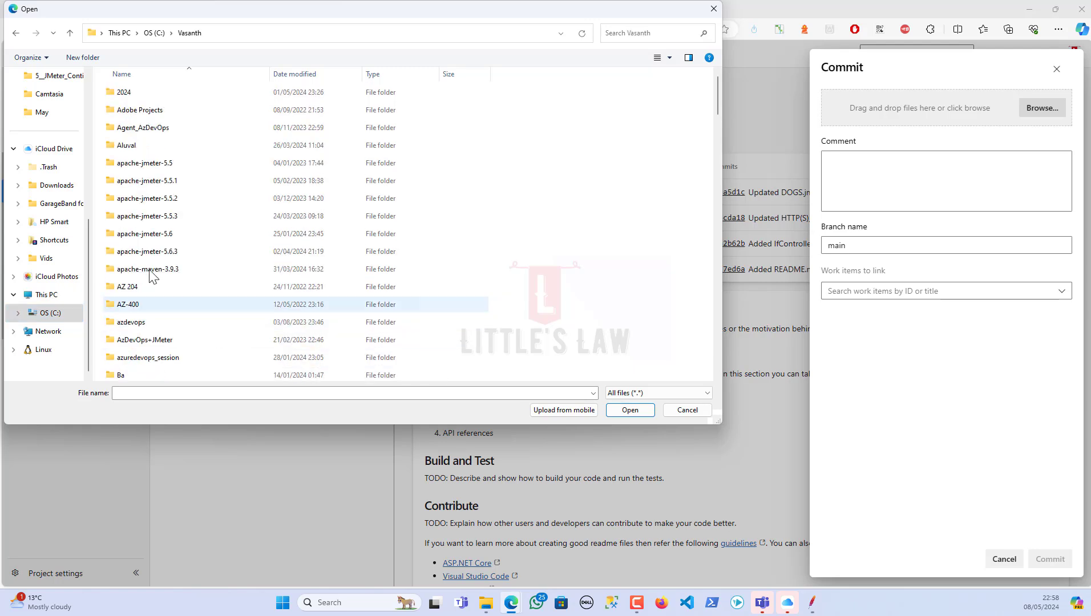
pyautogui.click(146, 94)
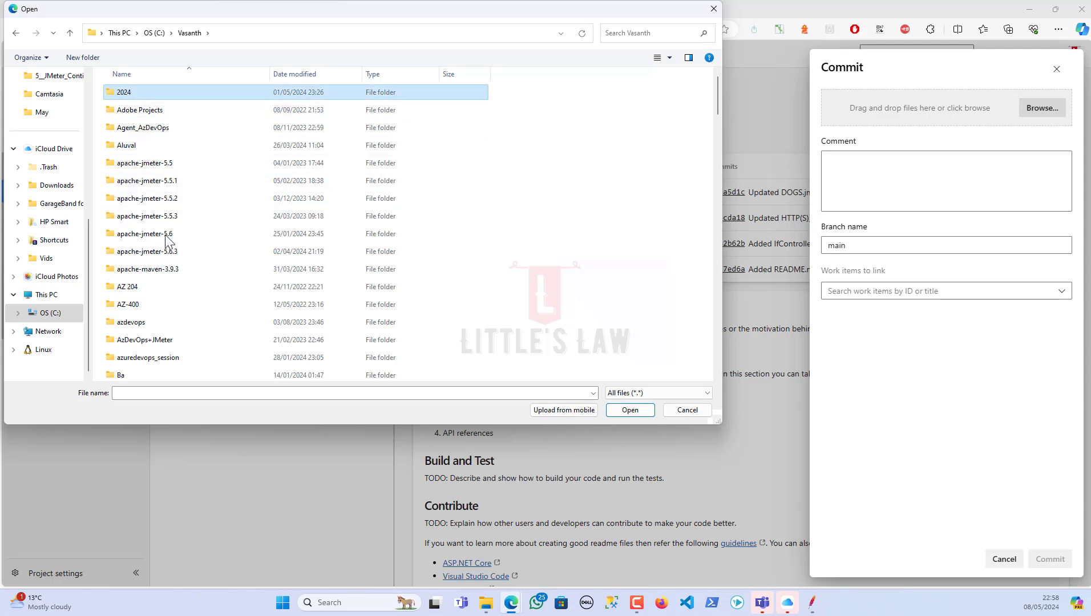
pyautogui.doubleClick(166, 251)
pyautogui.click(137, 110)
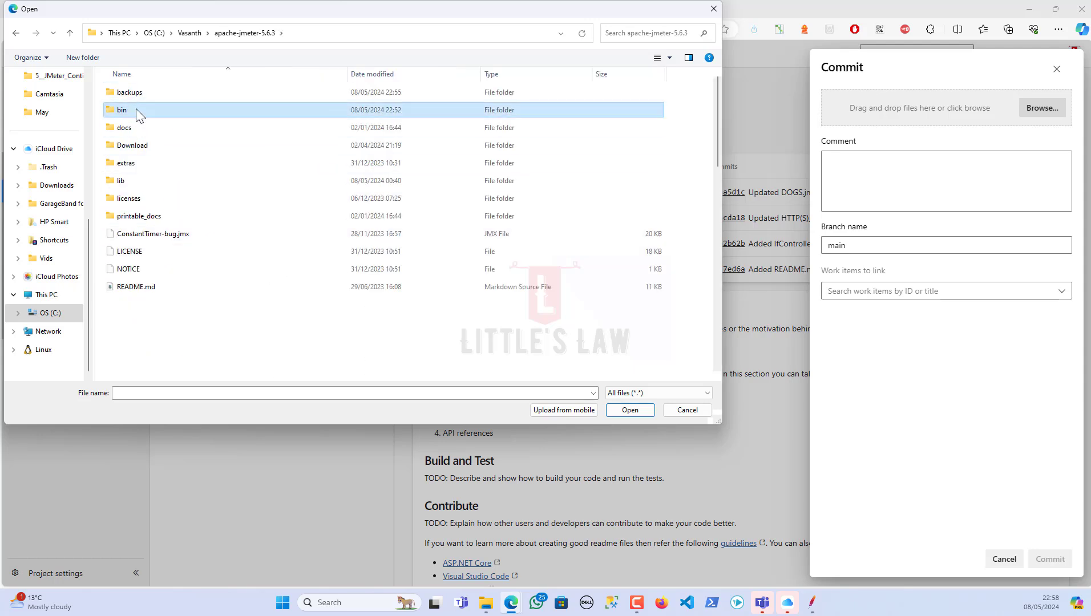
pyautogui.doubleClick(135, 110)
pyautogui.doubleClick(165, 160)
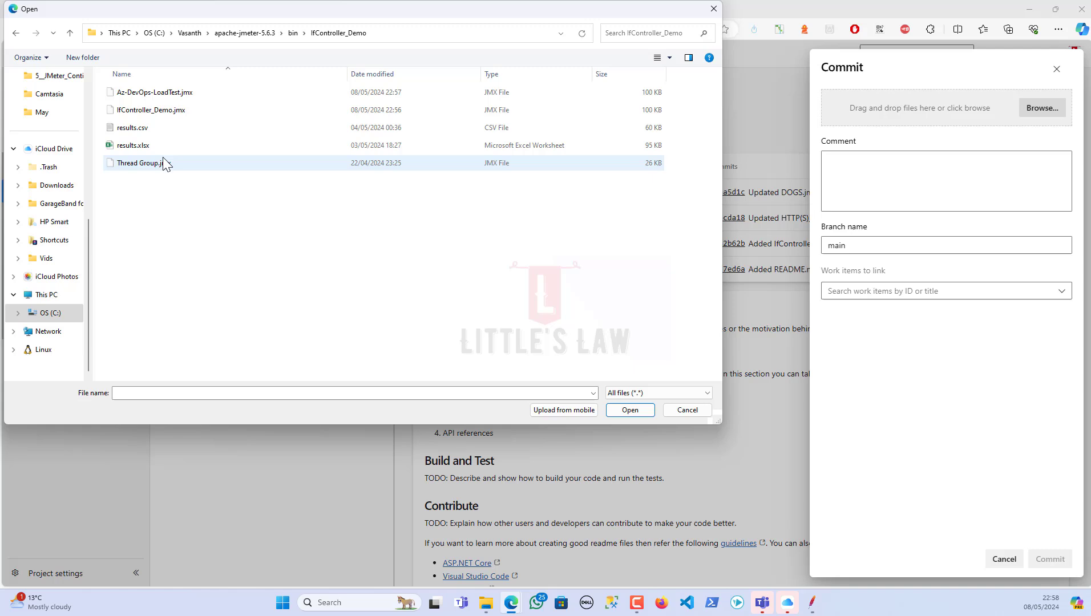
# - Add Az-DevOps-LoadTest.jmx to the upload and commit it to the main branch with the default comment
pyautogui.click(147, 94)
pyautogui.click(631, 410)
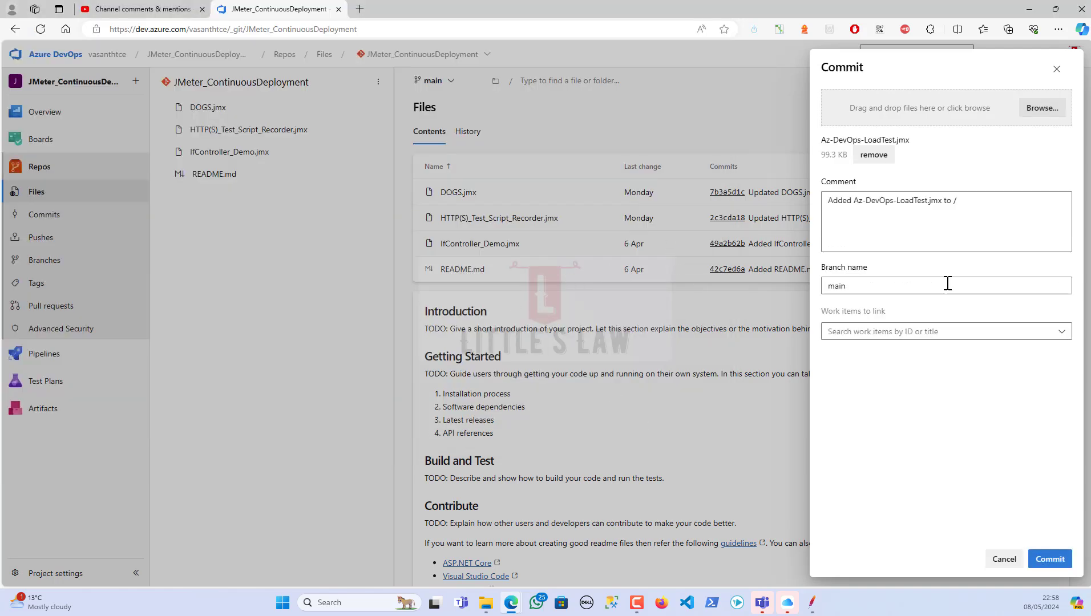
pyautogui.click(1063, 564)
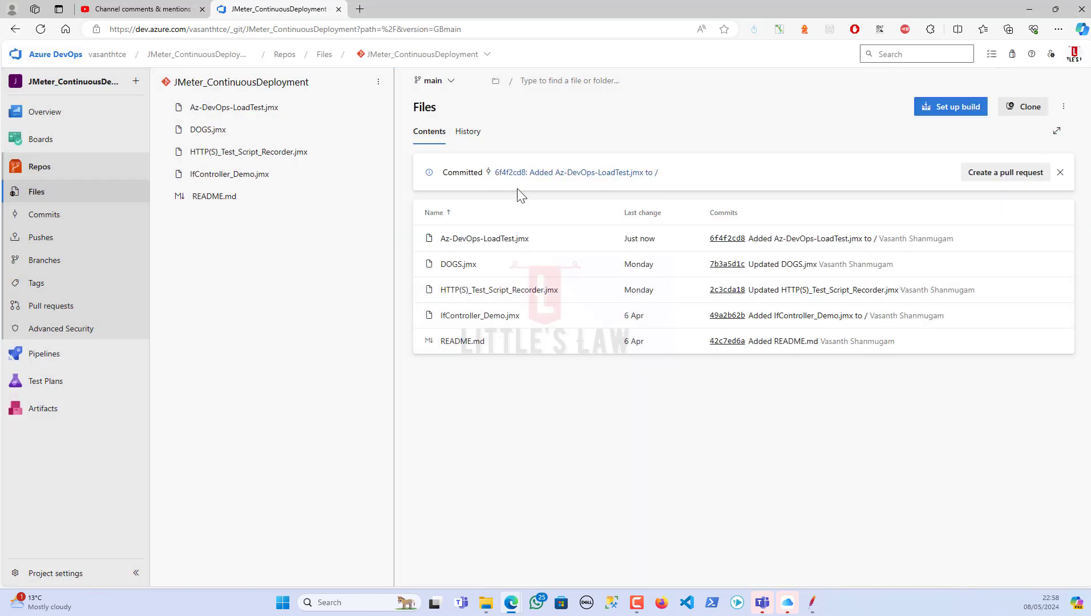
# - Open the committed Az-DevOps-LoadTest.jmx in the repository and view its Thread Group-01 definition
pyautogui.click(254, 109)
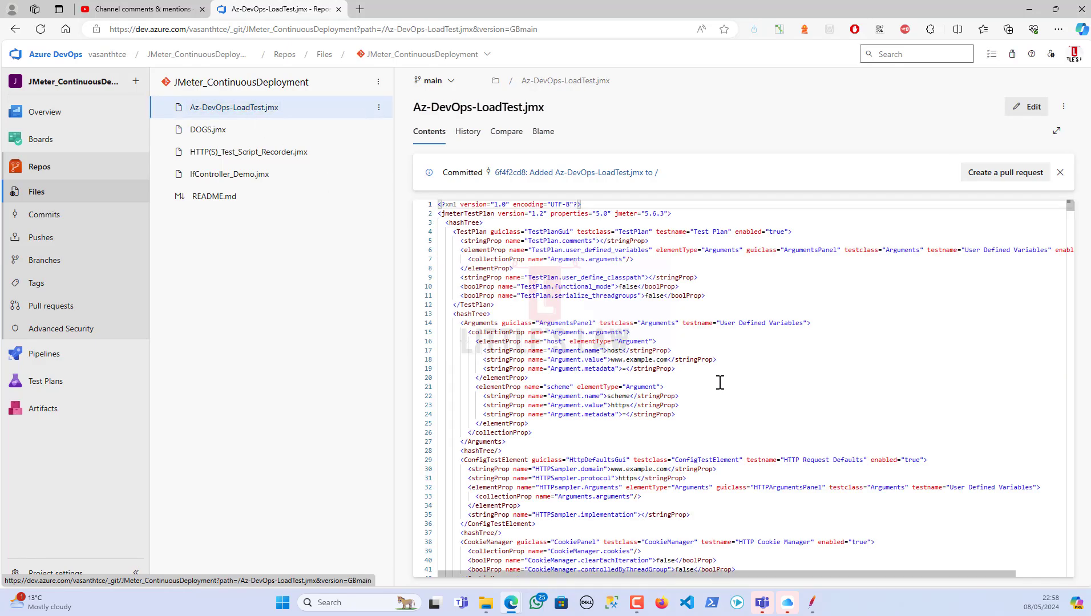
pyautogui.scroll(-5, 720, 382)
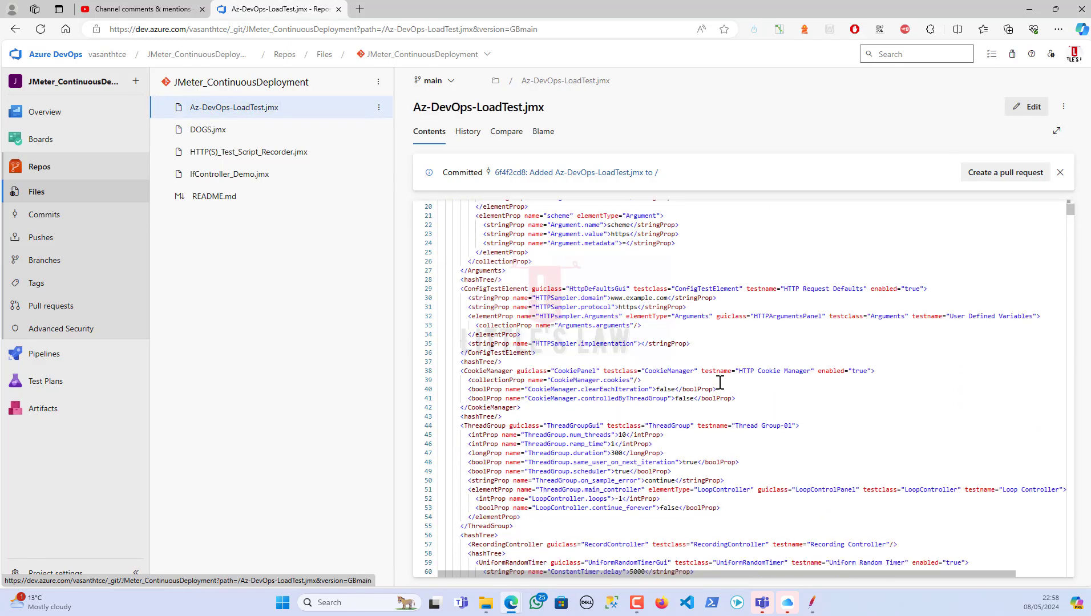
pyautogui.scroll(-2, 721, 383)
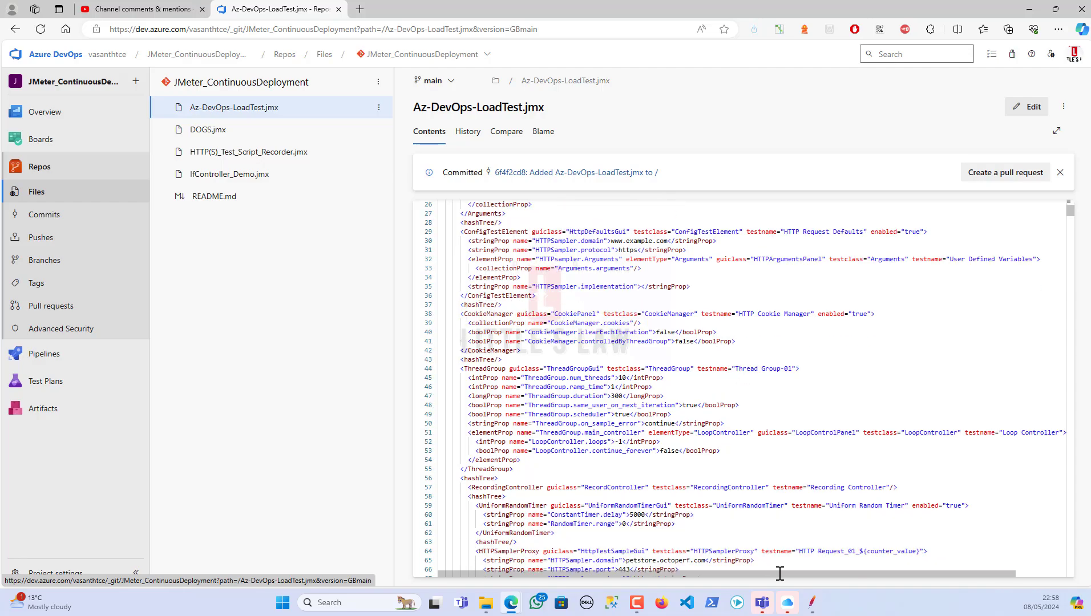
# - Switch to JMeter to review the settings of Thread Group-01, Thread Group-02 and Thread Group-03, and return to the browser
pyautogui.click(812, 603)
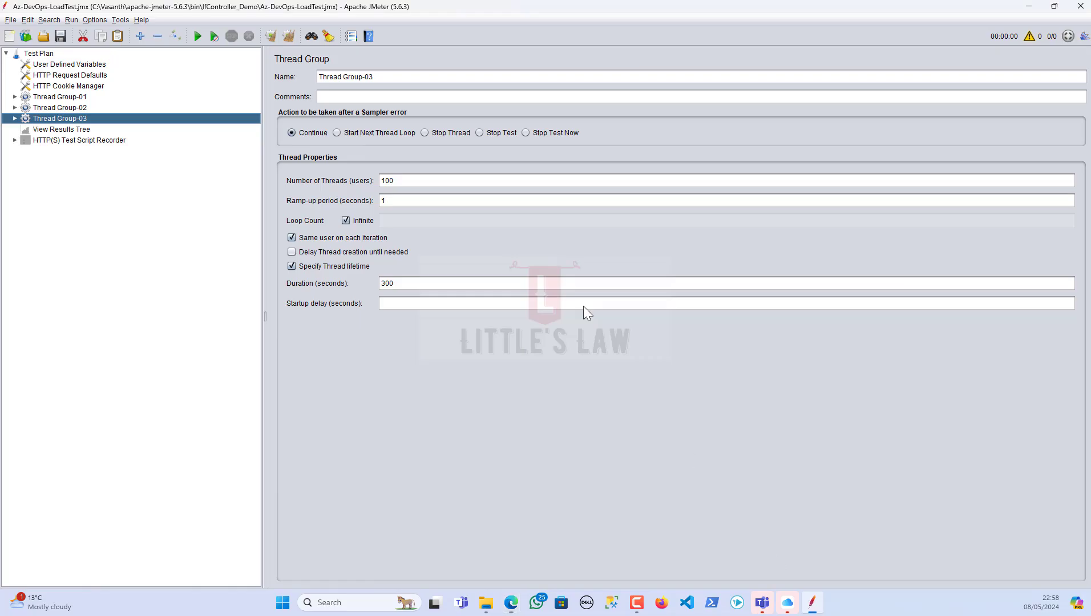
pyautogui.click(86, 98)
pyautogui.click(85, 109)
pyautogui.click(84, 119)
pyautogui.click(814, 605)
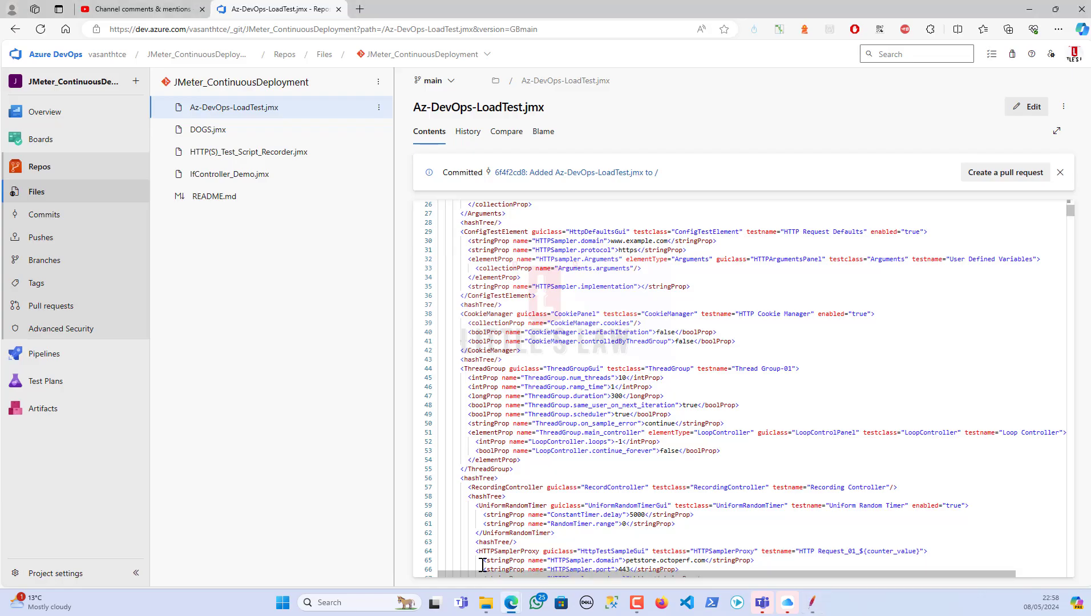
# - Highlight the user load and test duration wording in the YouTube Studio comment, and return to the repository file
pyautogui.click(119, 11)
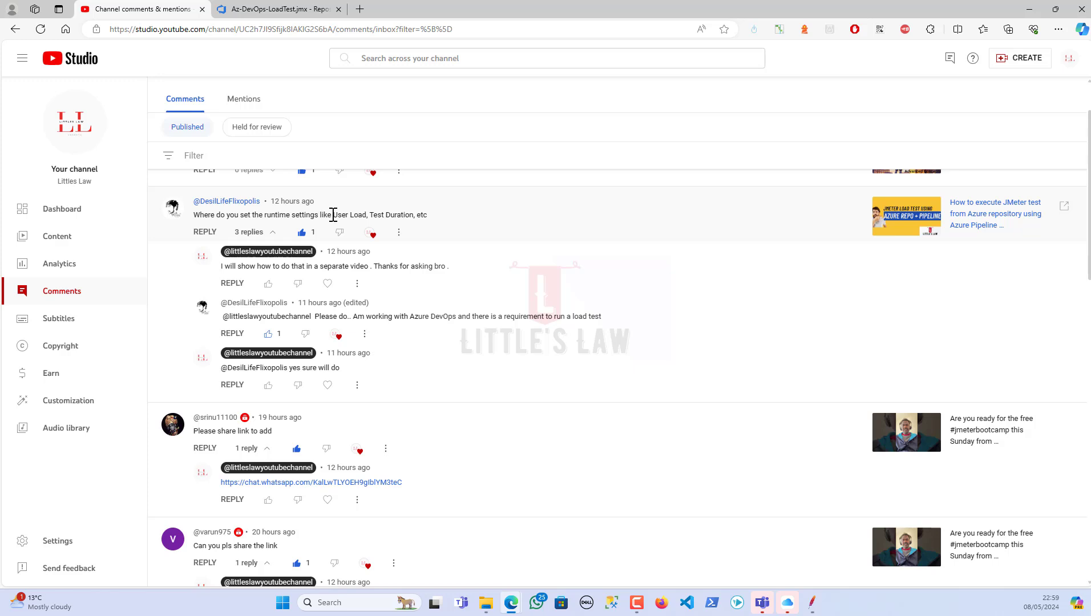
pyautogui.moveTo(347, 215); pyautogui.dragTo(411, 214)
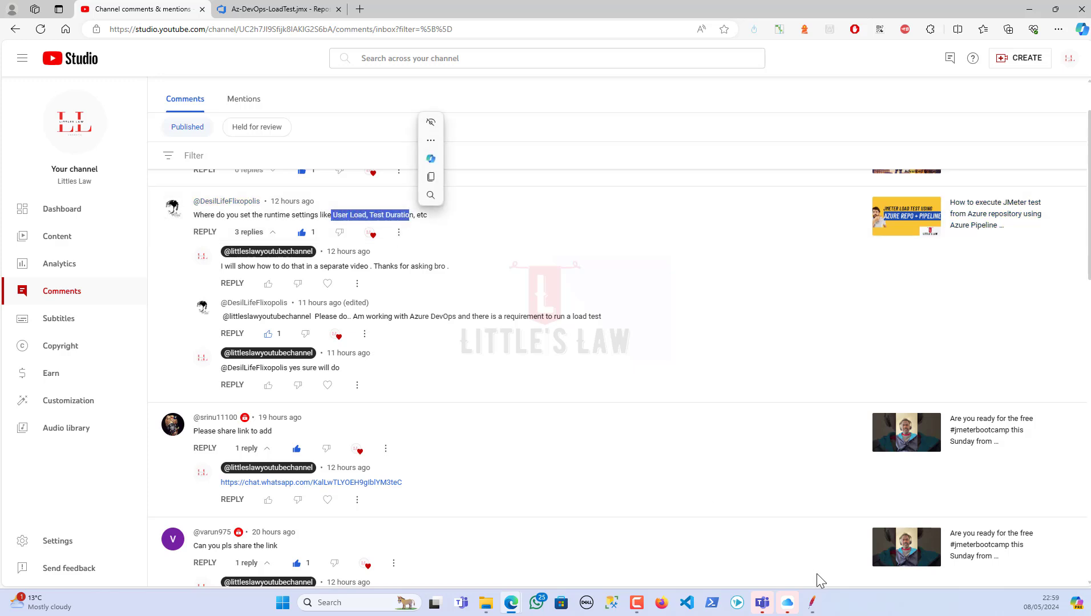
pyautogui.click(274, 9)
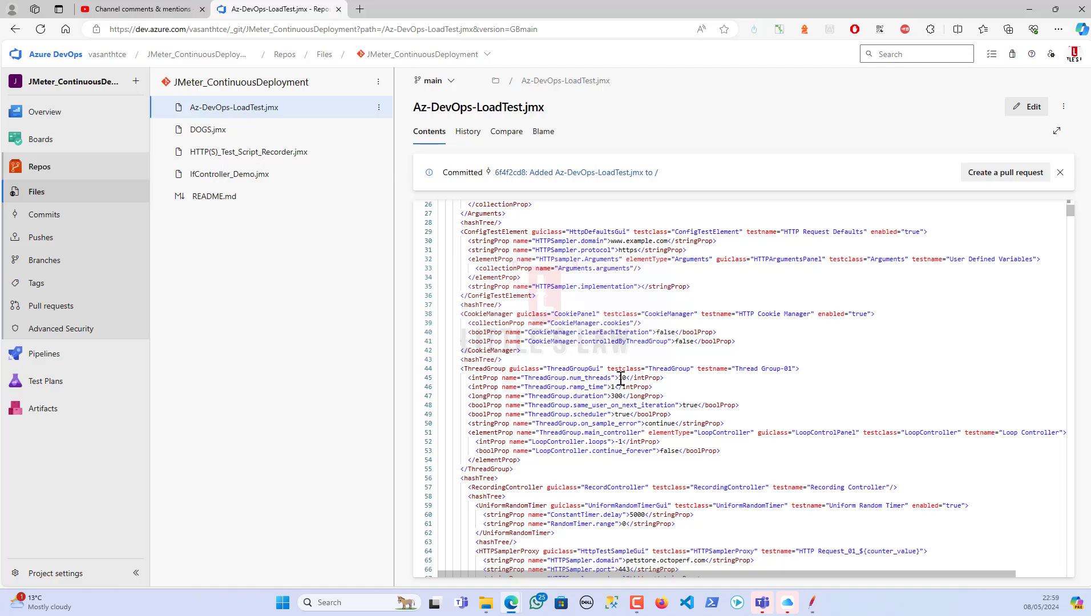
# - Switch to JMeter to check Thread Group-01's number of threads, and return to the repository file in the browser
pyautogui.click(811, 603)
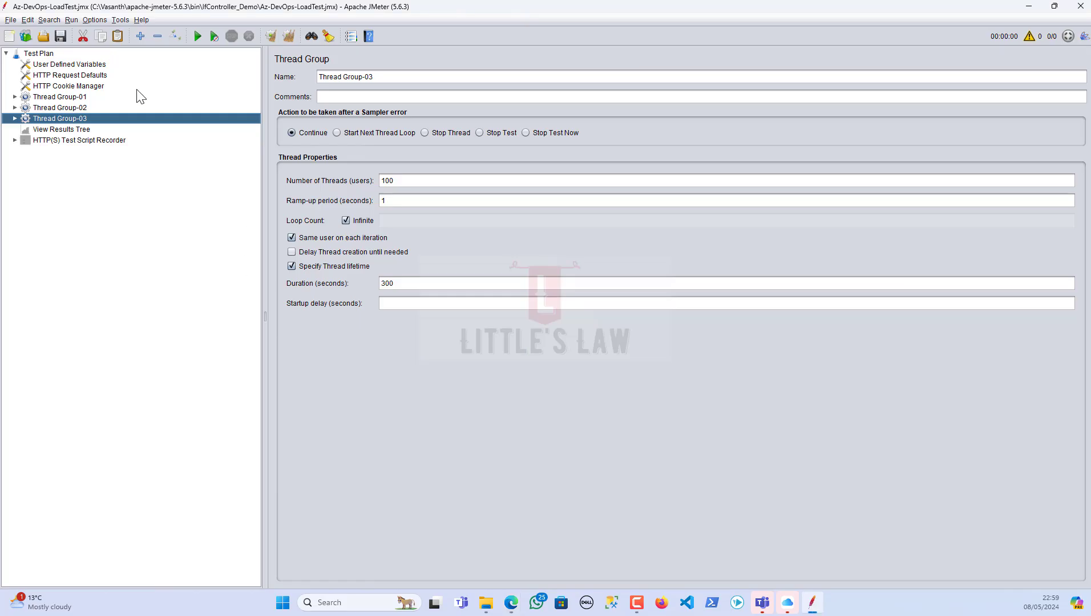
pyautogui.click(77, 85)
pyautogui.click(60, 96)
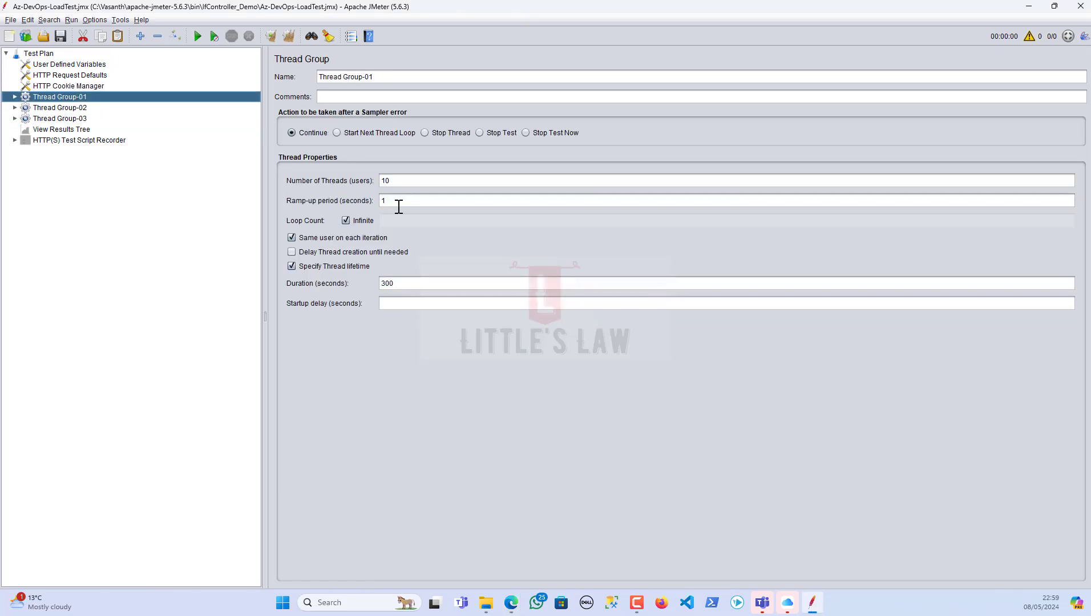
pyautogui.doubleClick(400, 182)
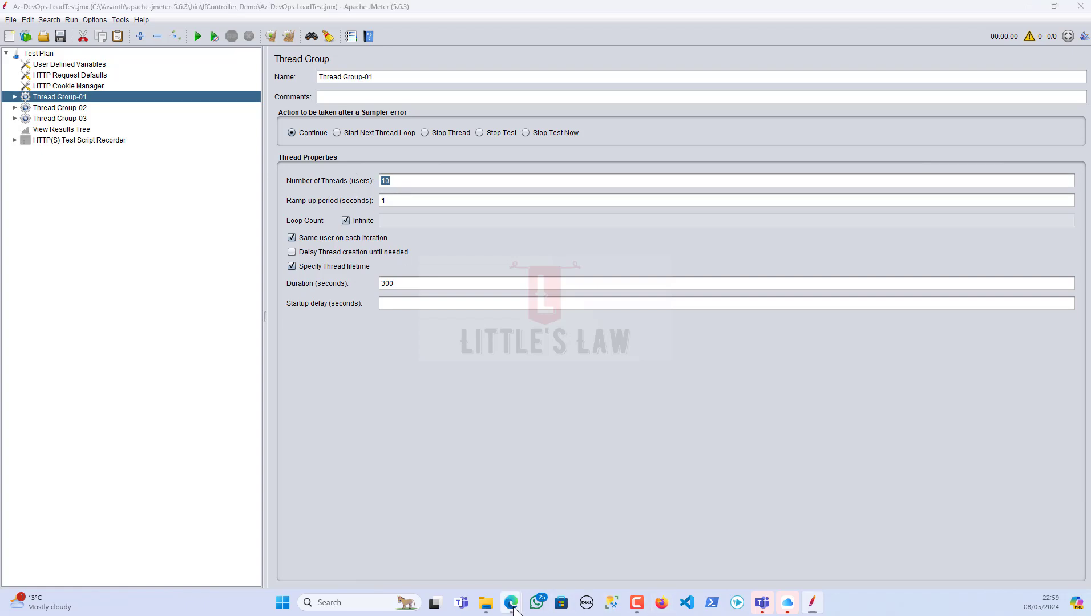
pyautogui.moveTo(511, 603)
pyautogui.click(650, 559)
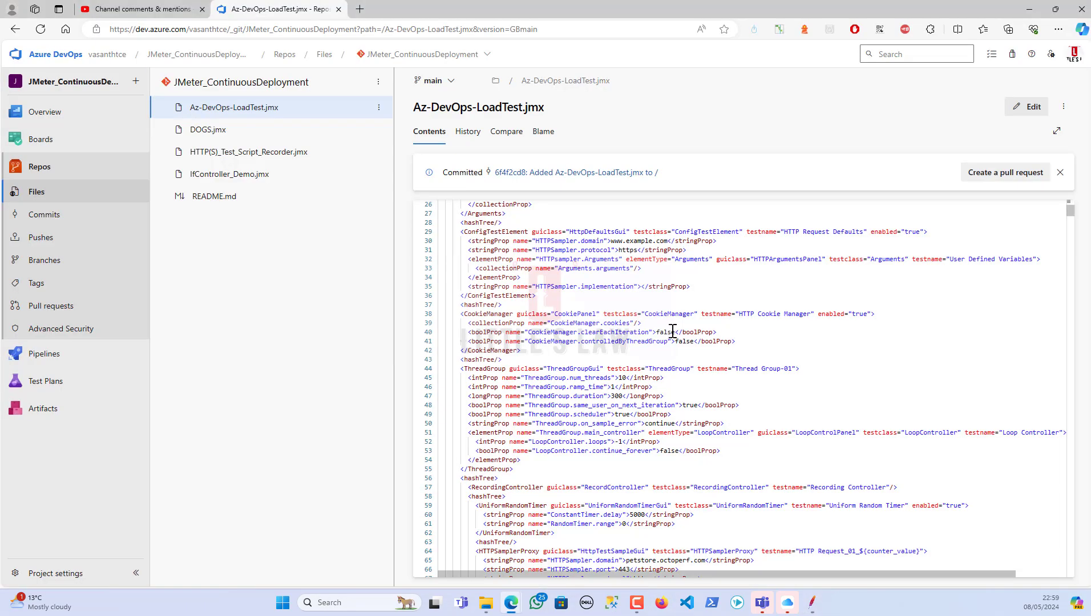
# - Put Az-DevOps-LoadTest.jmx into edit mode and set Thread Group-01's ThreadGroup.num_threads to 20
pyautogui.click(1029, 112)
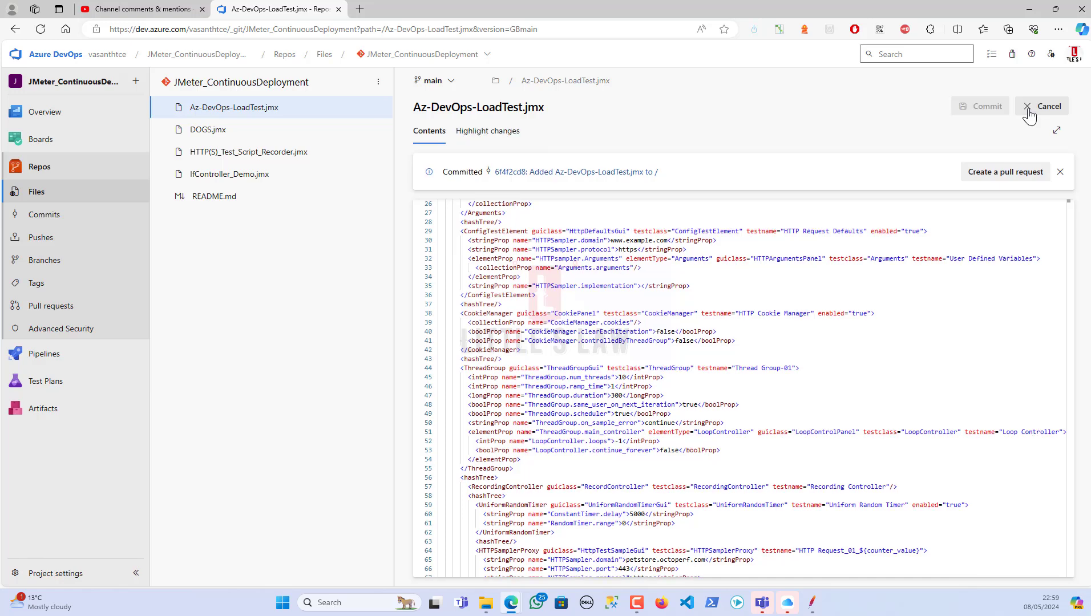
pyautogui.click(627, 378)
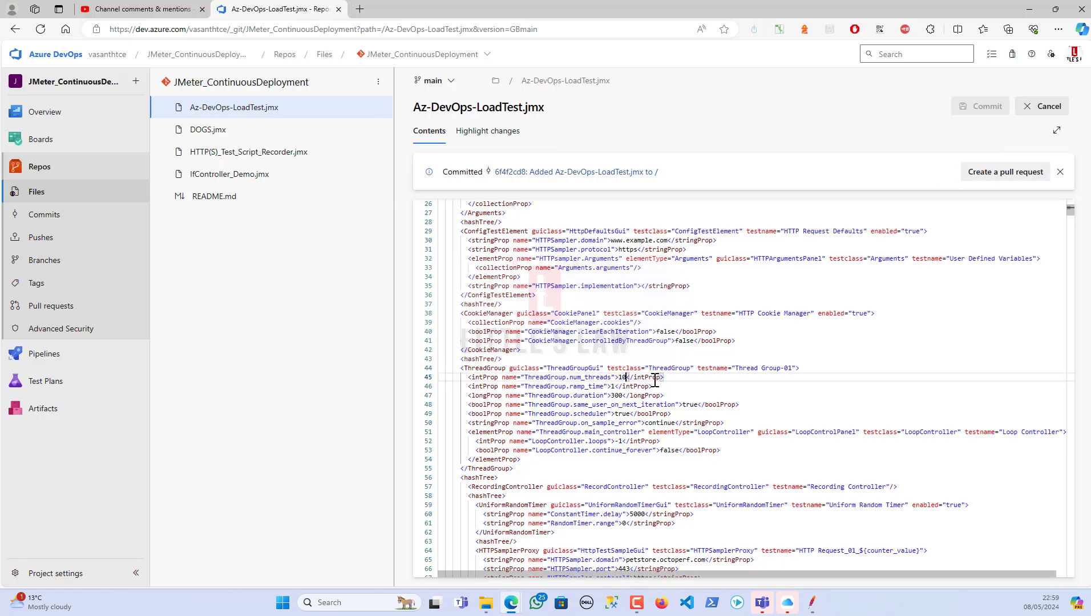
pyautogui.press('BackSpace')
pyautogui.press('BackSpace')
pyautogui.write('20')
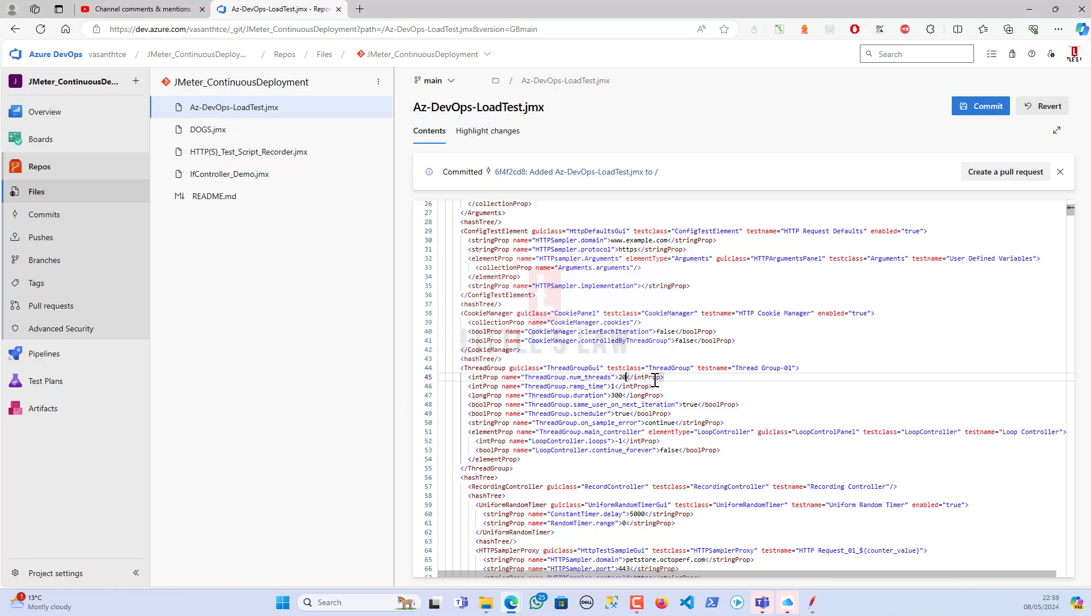
# - Set Thread Group-01's ThreadGroup.duration to 600
pyautogui.click(613, 395)
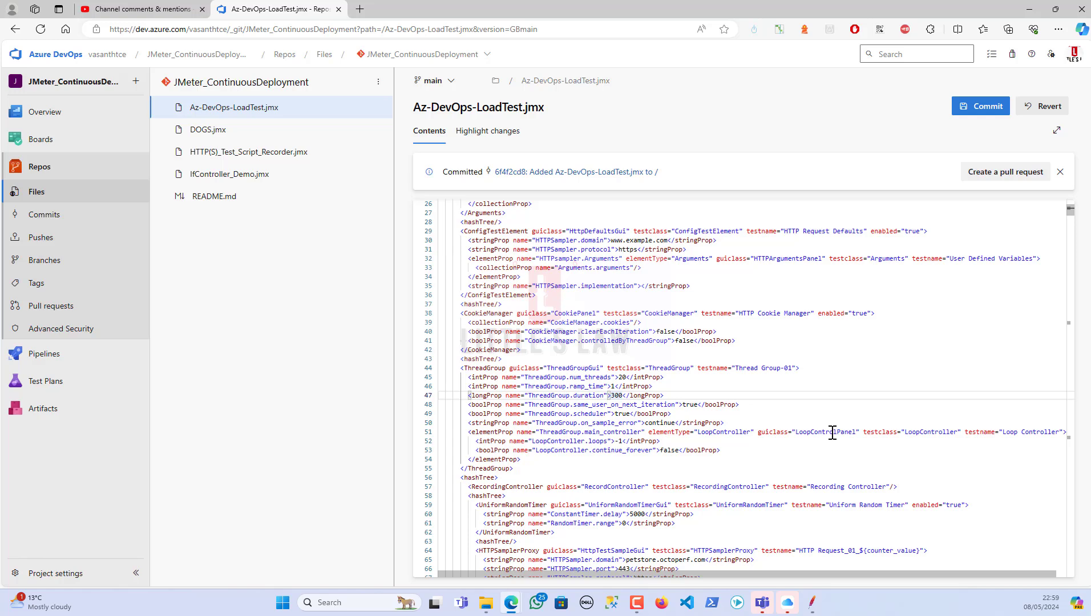
pyautogui.press('Delete')
pyautogui.press('Delete')
pyautogui.press('Delete')
pyautogui.write('600')
# - Search the file for "thread group" to locate the Thread Group-02 definition
pyautogui.scroll(-3, 739, 434)
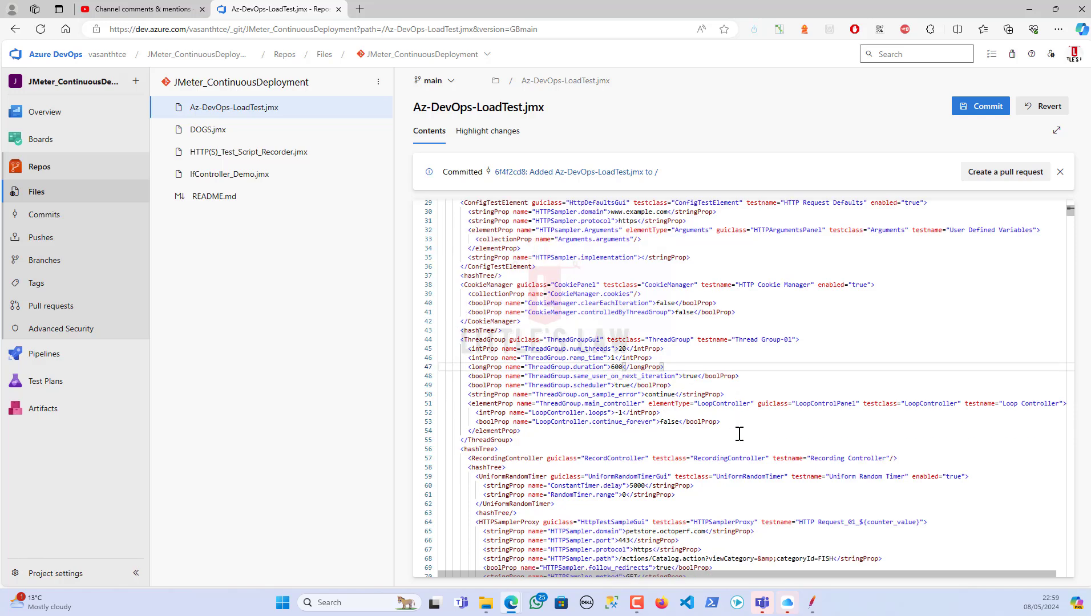
pyautogui.scroll(-1, 739, 434)
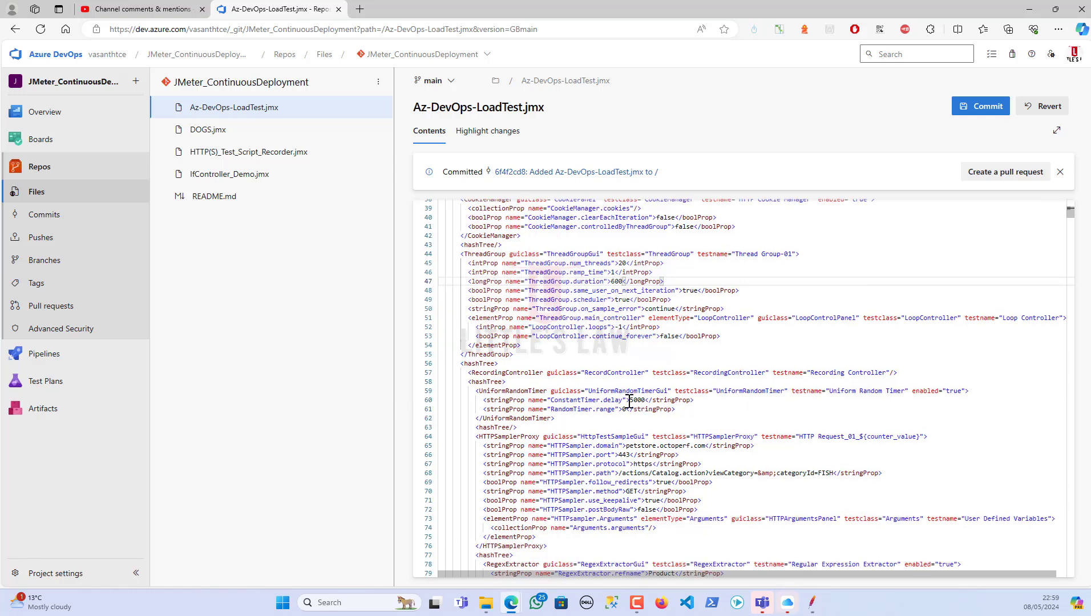
pyautogui.scroll(-5, 632, 401)
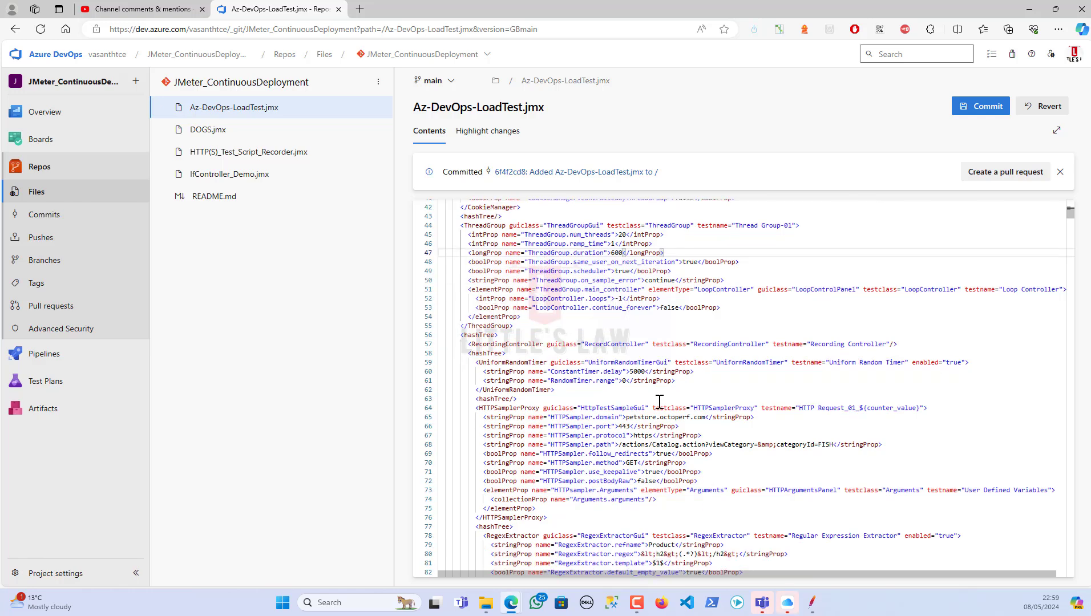
pyautogui.scroll(-14, 673, 402)
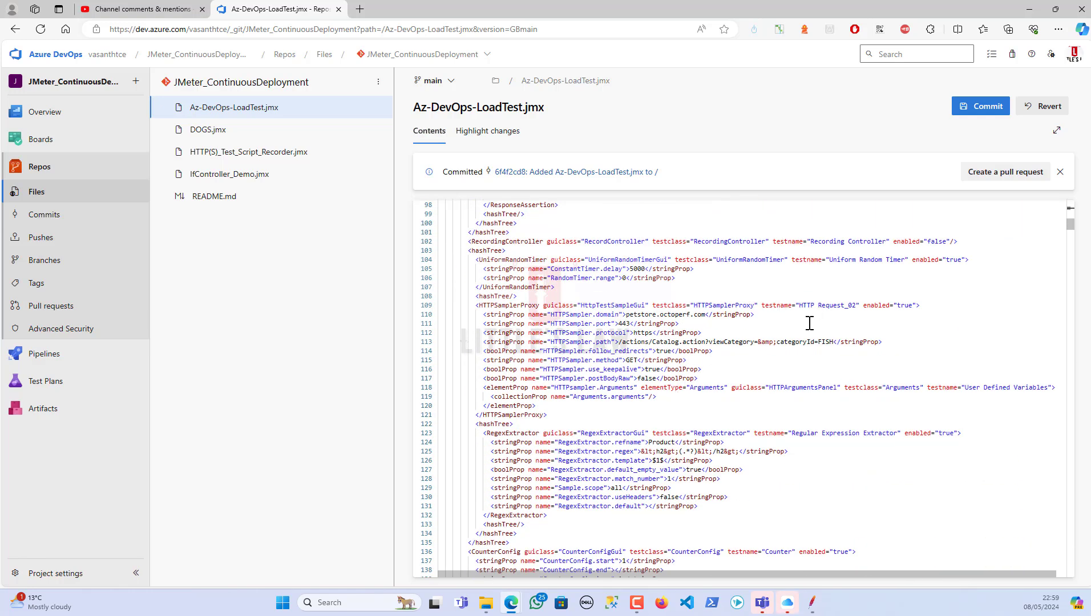
pyautogui.scroll(-9, 805, 371)
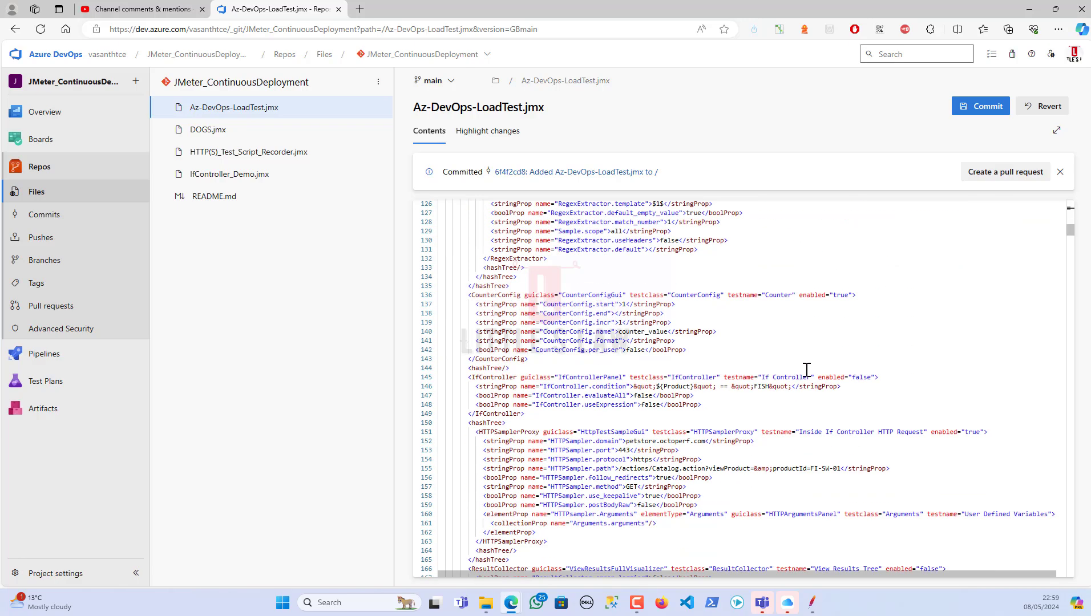
pyautogui.scroll(-10, 808, 369)
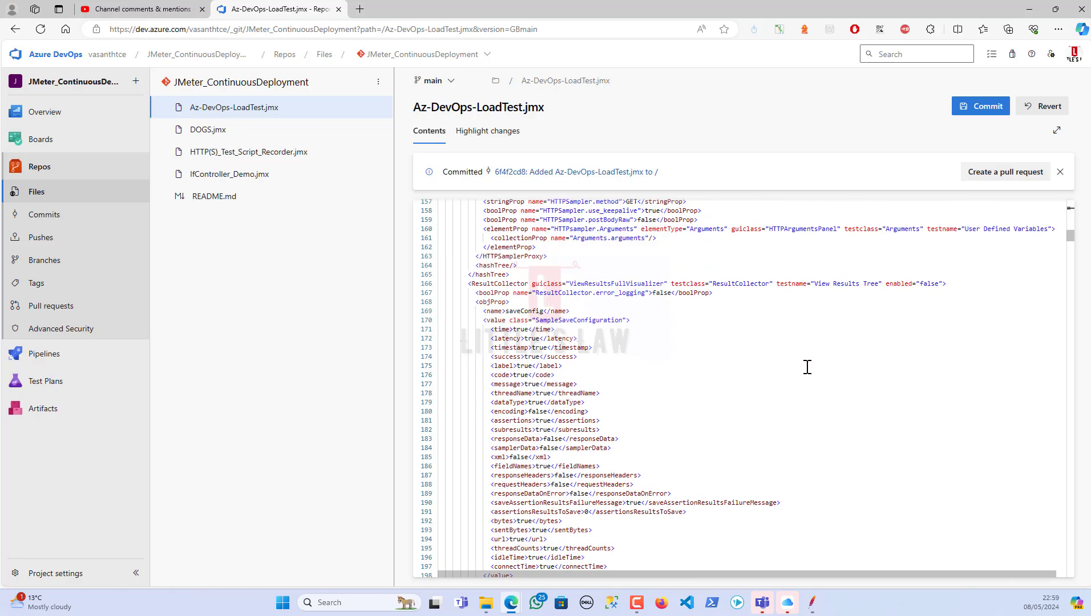
pyautogui.scroll(-20, 808, 367)
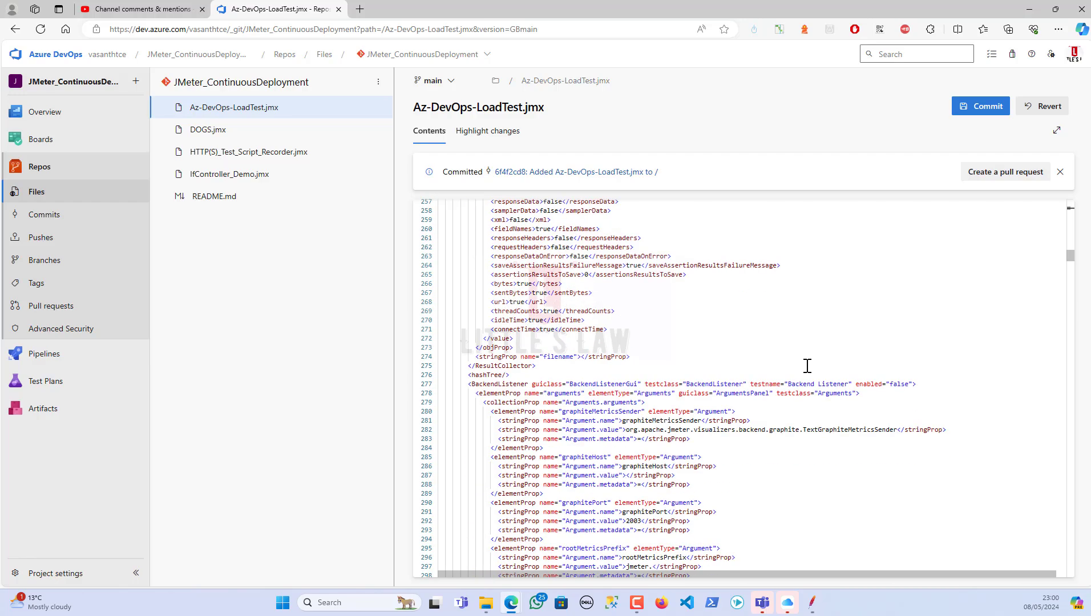
pyautogui.scroll(-20, 808, 366)
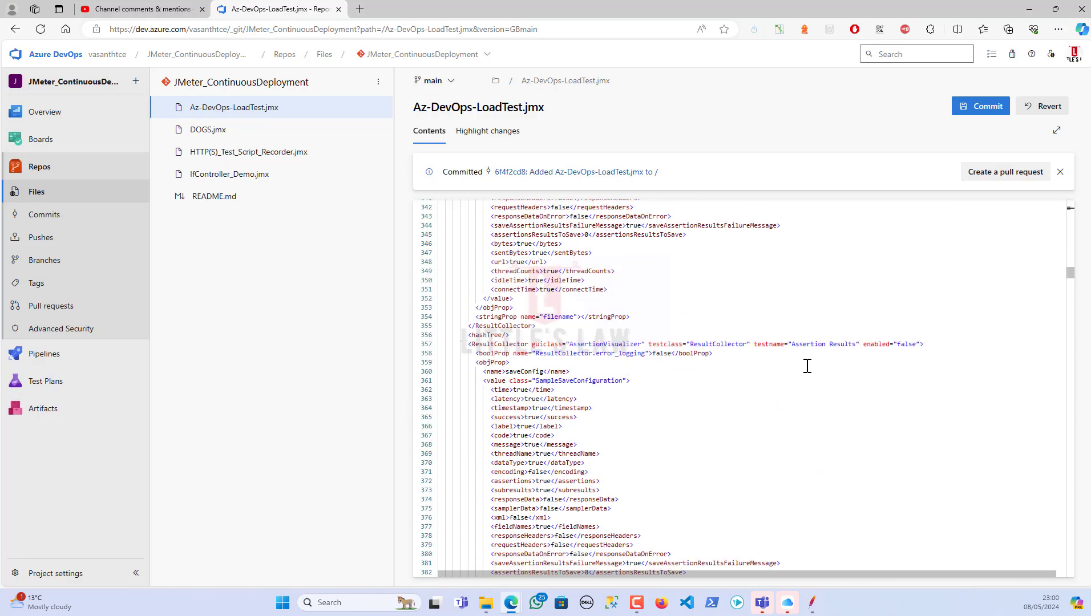
pyautogui.scroll(-20, 808, 366)
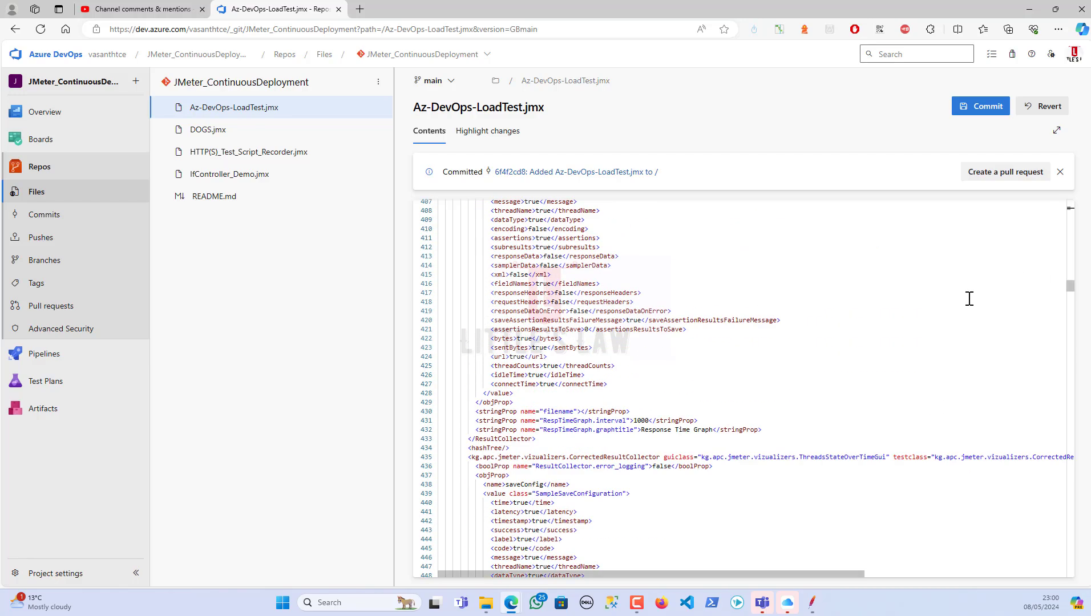
pyautogui.hotkey('ctrl', 'f')
pyautogui.write('threa')
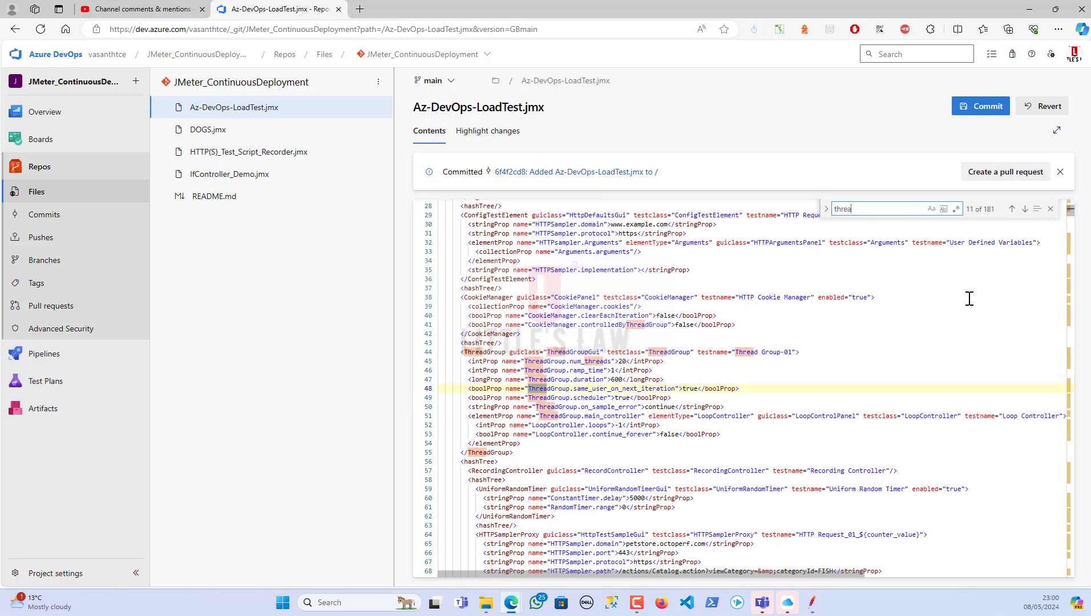
pyautogui.write('d group')
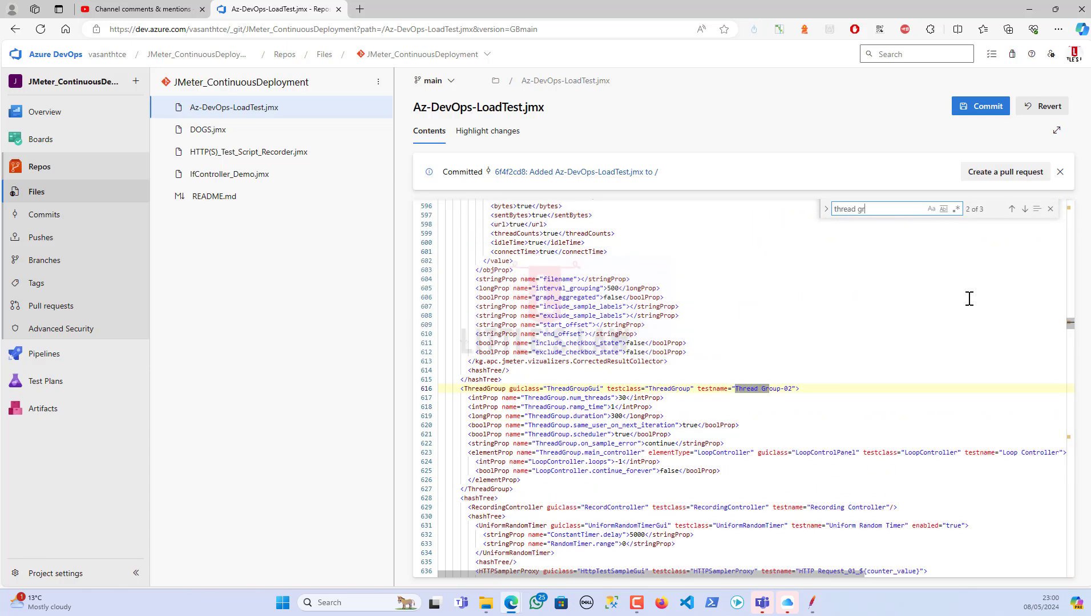
# - Set Thread Group-02's ThreadGroup.num_threads to 15 and its ThreadGroup.duration to 600
pyautogui.doubleClick(623, 398)
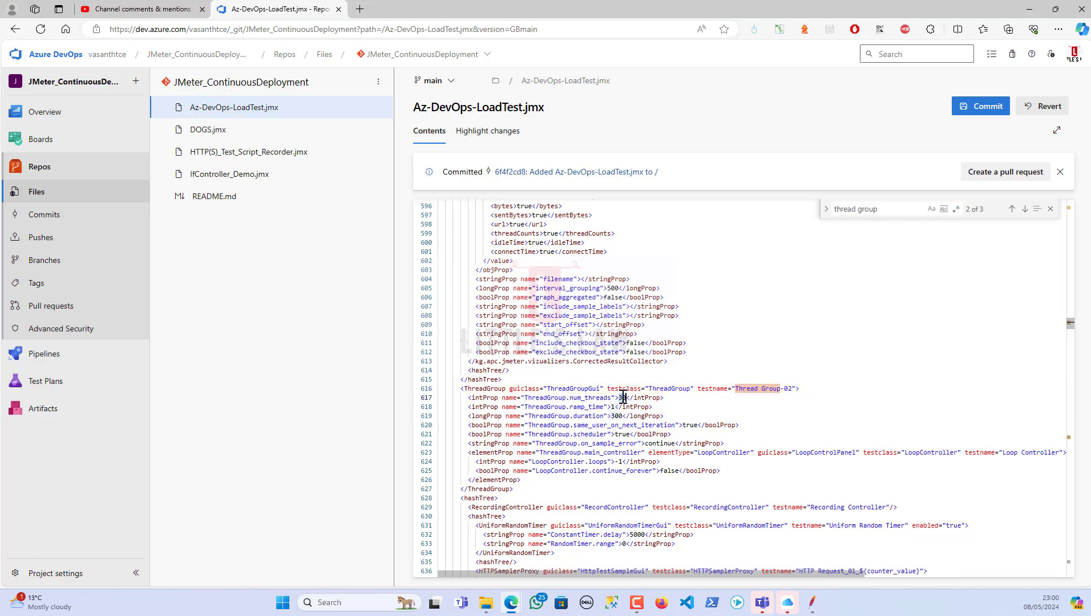
pyautogui.write('15')
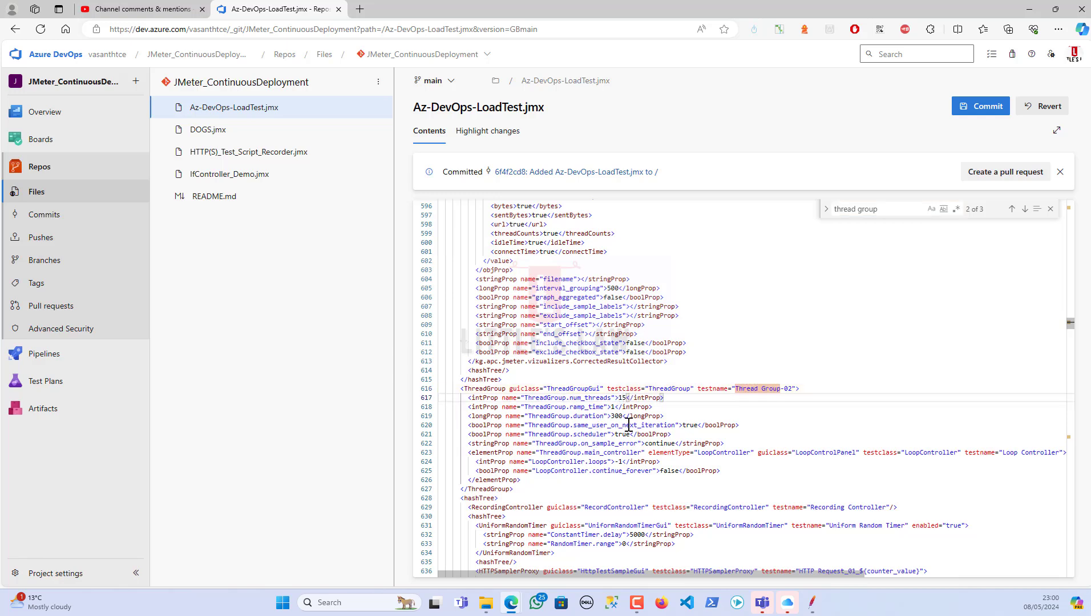
pyautogui.doubleClick(616, 416)
pyautogui.write('60')
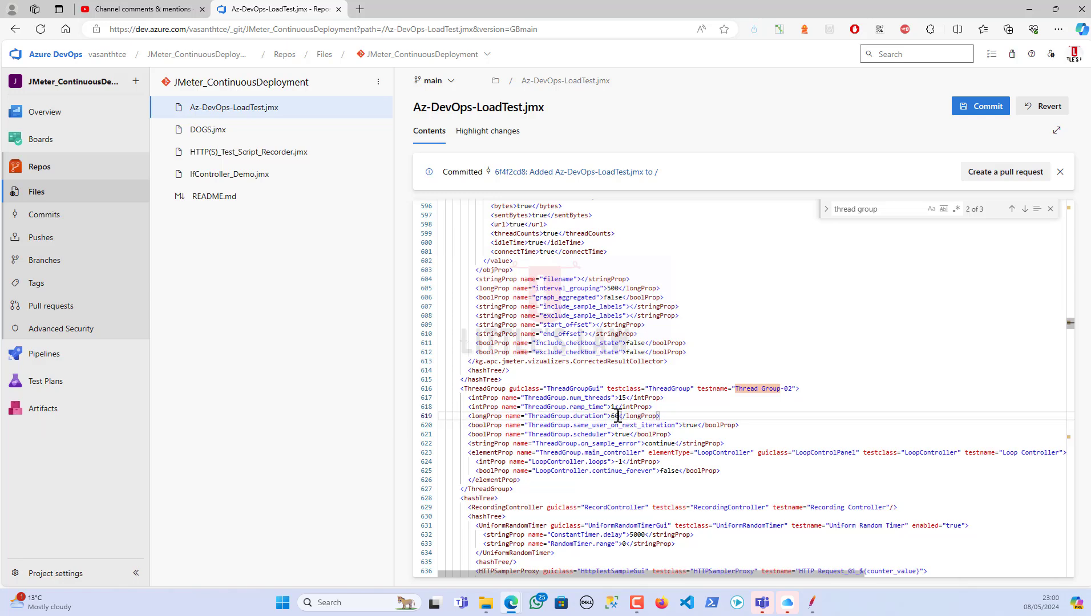
pyautogui.write('0')
# - Go to the next search match, Thread Group-03, and set its ThreadGroup.num_threads to 75 and its ThreadGroup.duration to 600
pyautogui.scroll(-1, 682, 421)
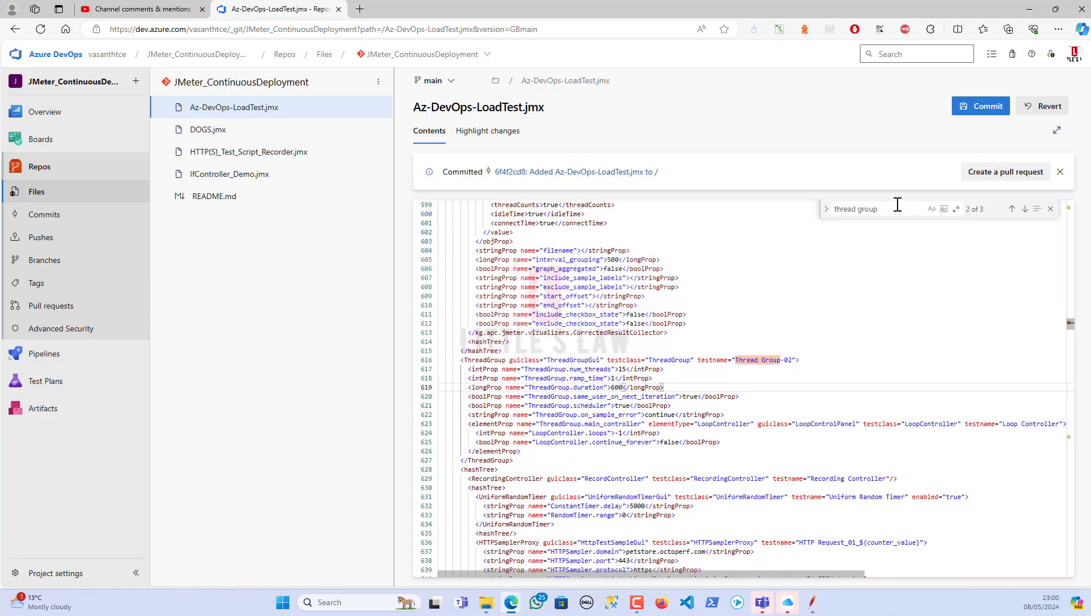
pyautogui.click(1026, 210)
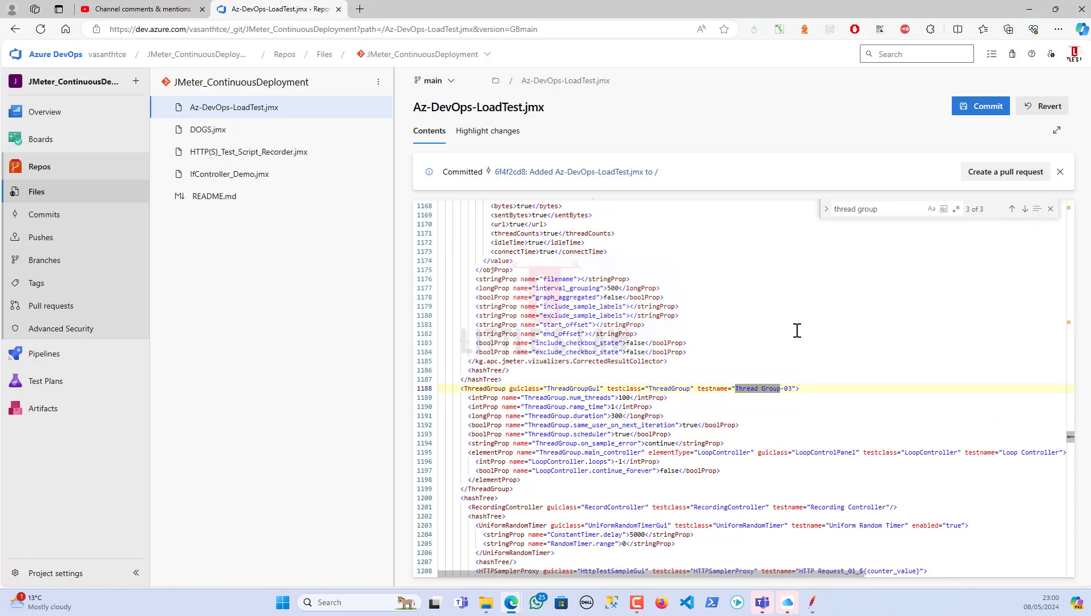
pyautogui.doubleClick(625, 399)
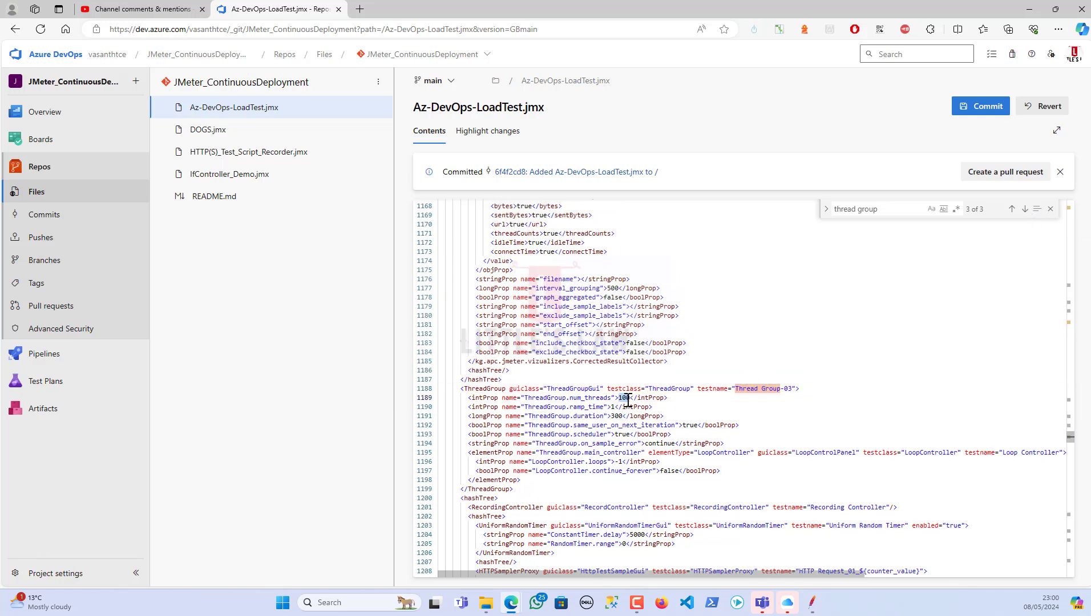
pyautogui.write('75')
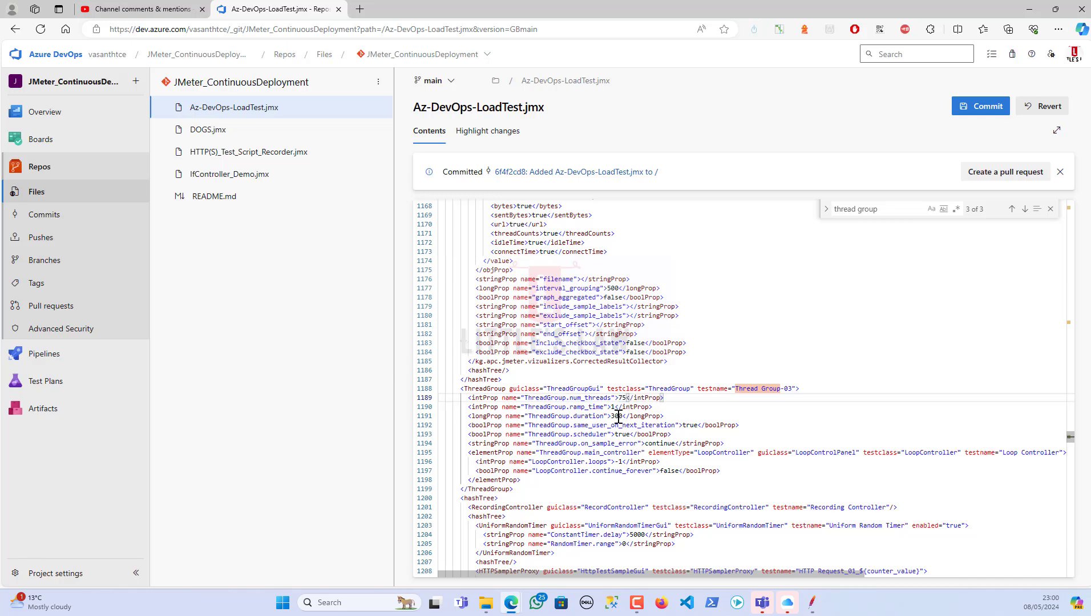
pyautogui.doubleClick(616, 416)
pyautogui.write('600')
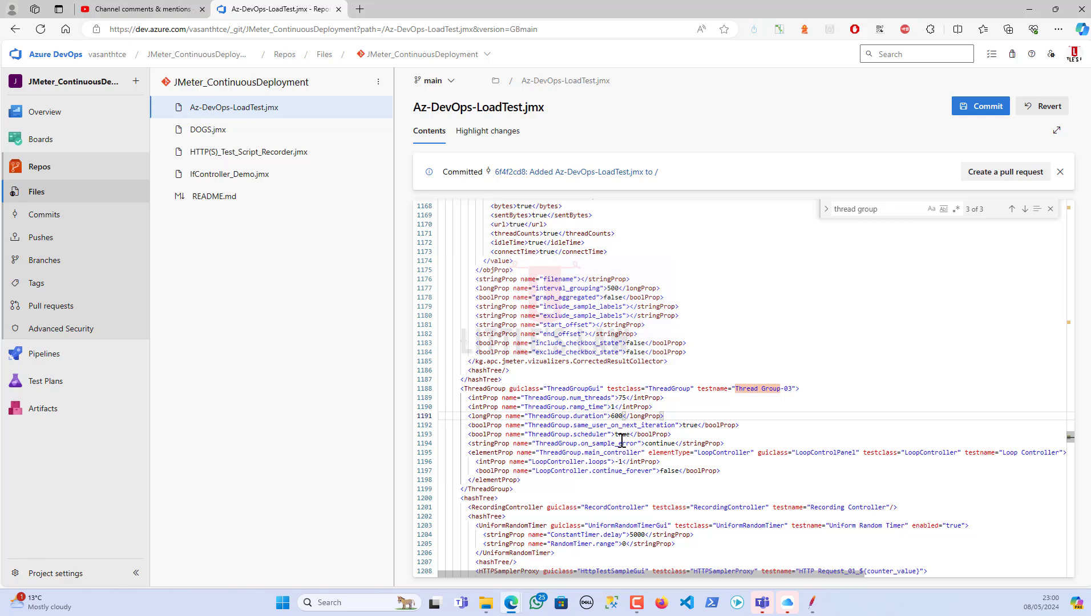
# - Set Thread Group-03's ThreadGroup.ramp_time to 10 and commit the edited Az-DevOps-LoadTest.jmx to the main branch
pyautogui.click(615, 407)
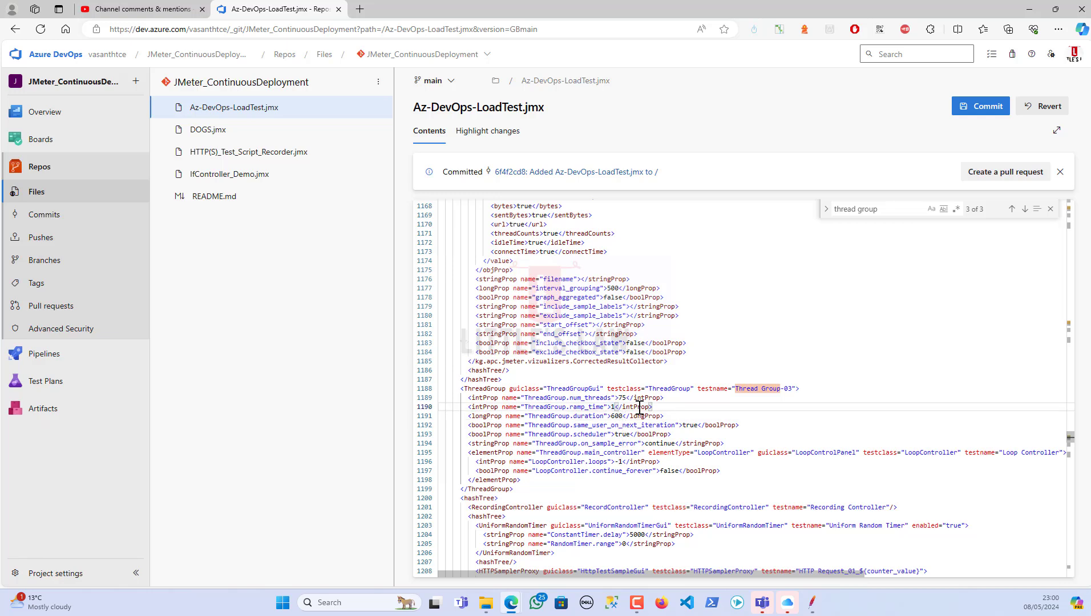
pyautogui.write('0')
pyautogui.click(983, 109)
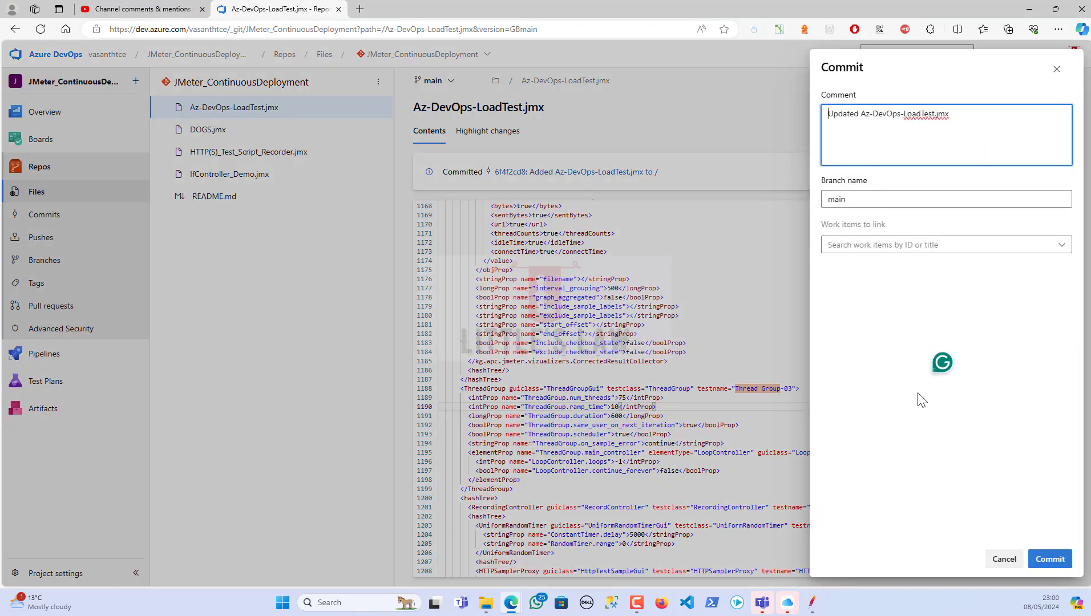
pyautogui.click(1049, 563)
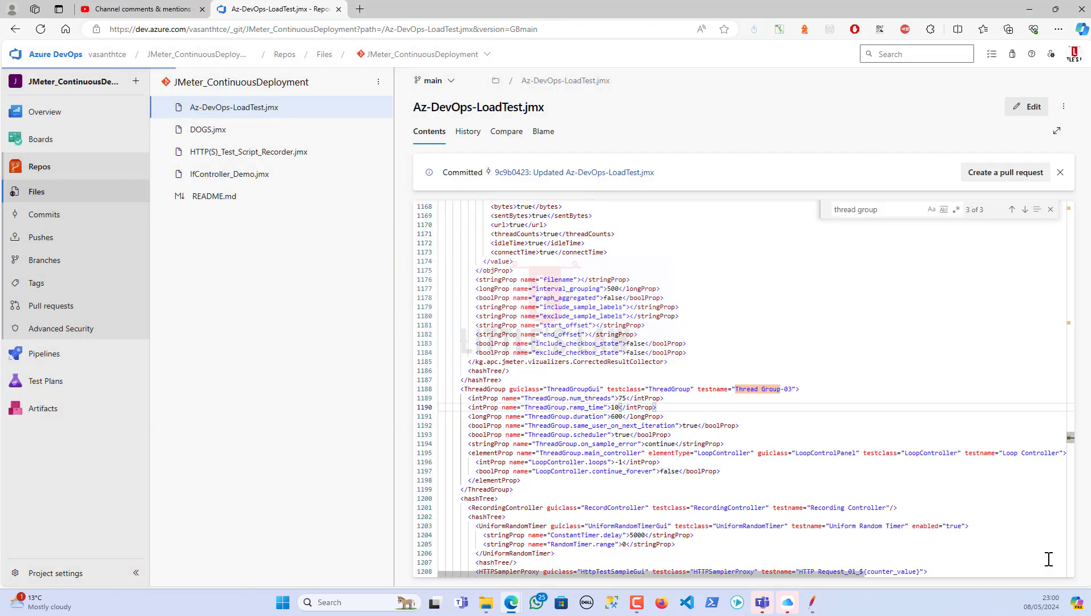
# - Create a new release pipeline in the project's Releases and dismiss the stage template selection
pyautogui.moveTo(68, 356)
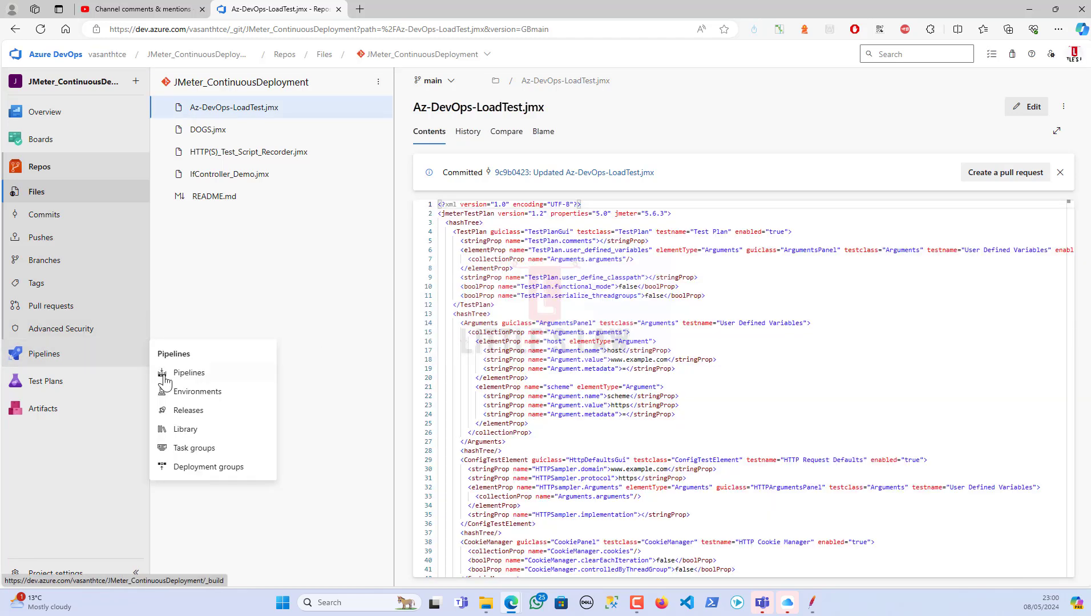
pyautogui.click(183, 414)
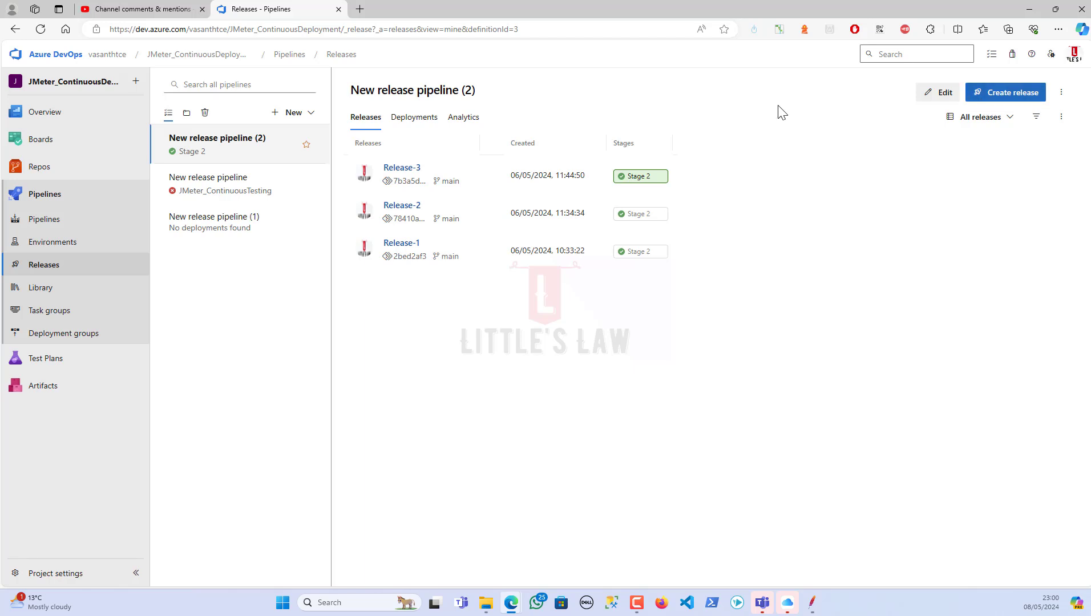
pyautogui.click(293, 113)
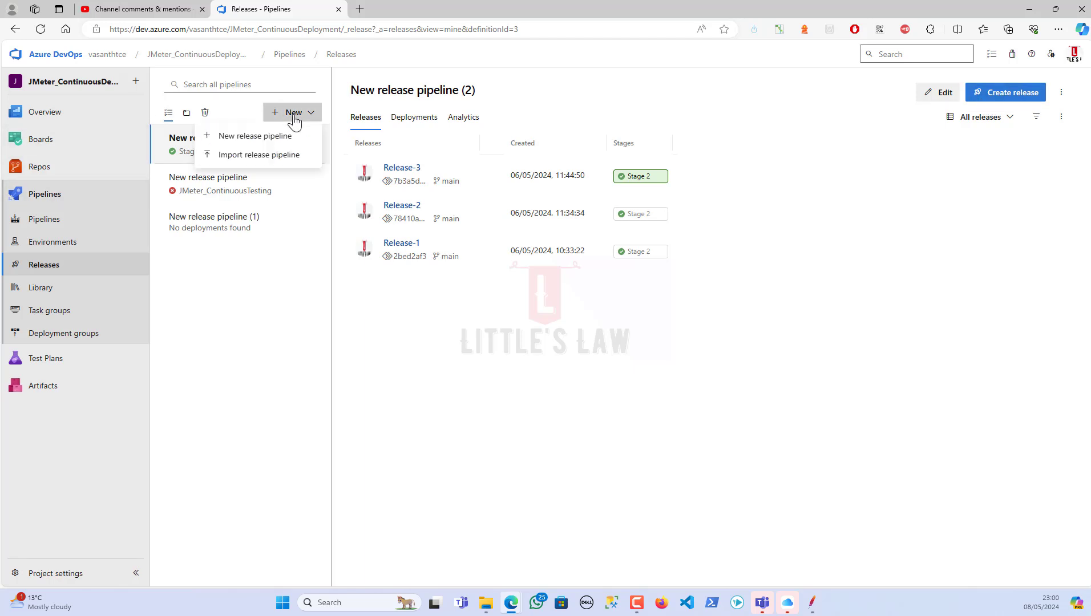
pyautogui.click(280, 140)
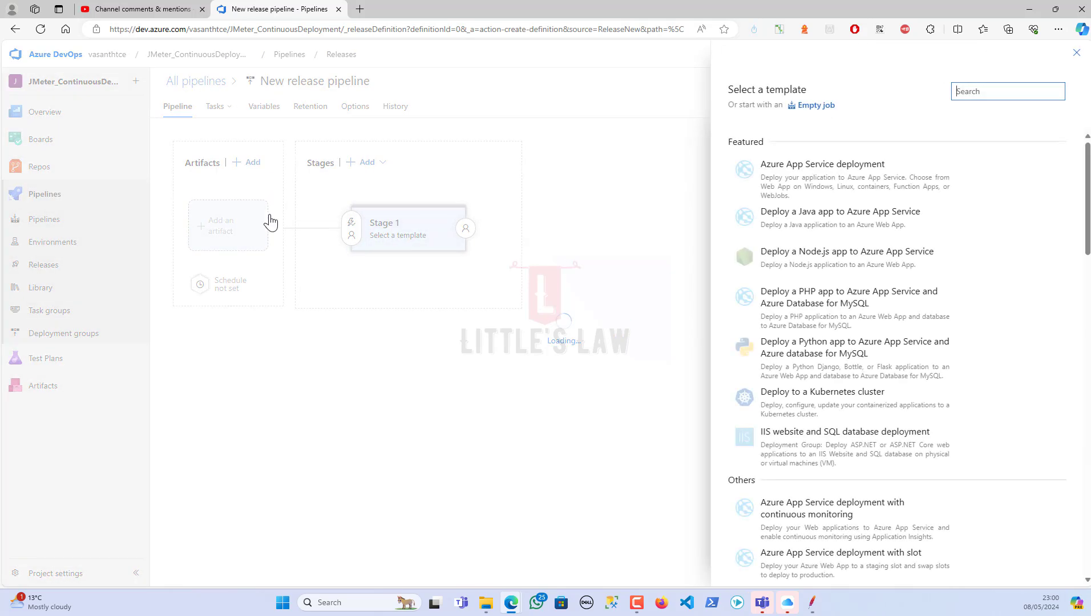
pyautogui.click(1075, 55)
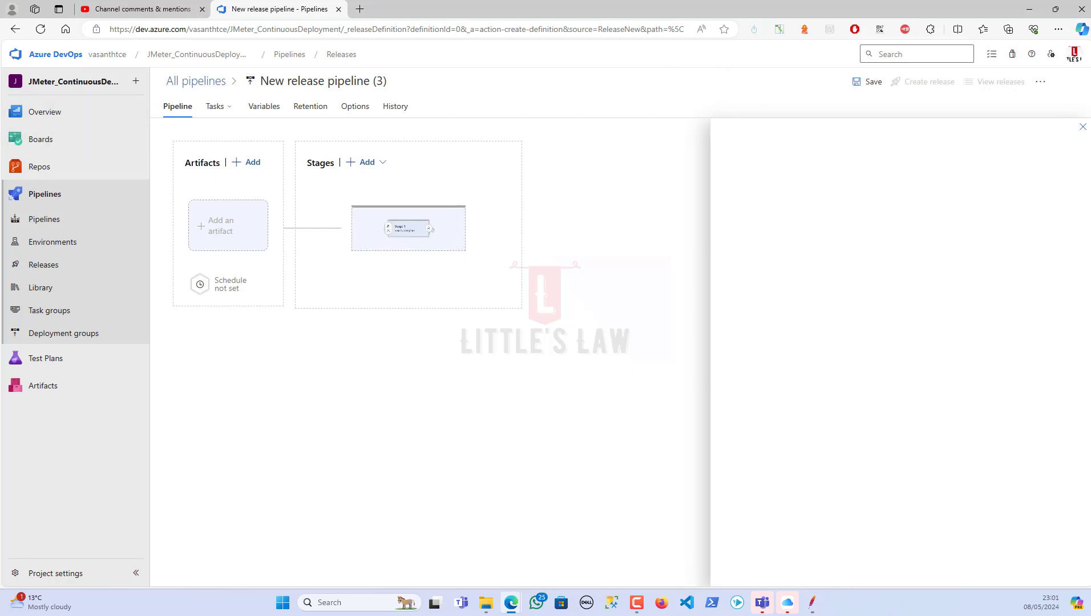
# - Add an Azure Repos artifact using project and repository JMeter_ContinuousDeployment with main as the default branch
pyautogui.click(218, 253)
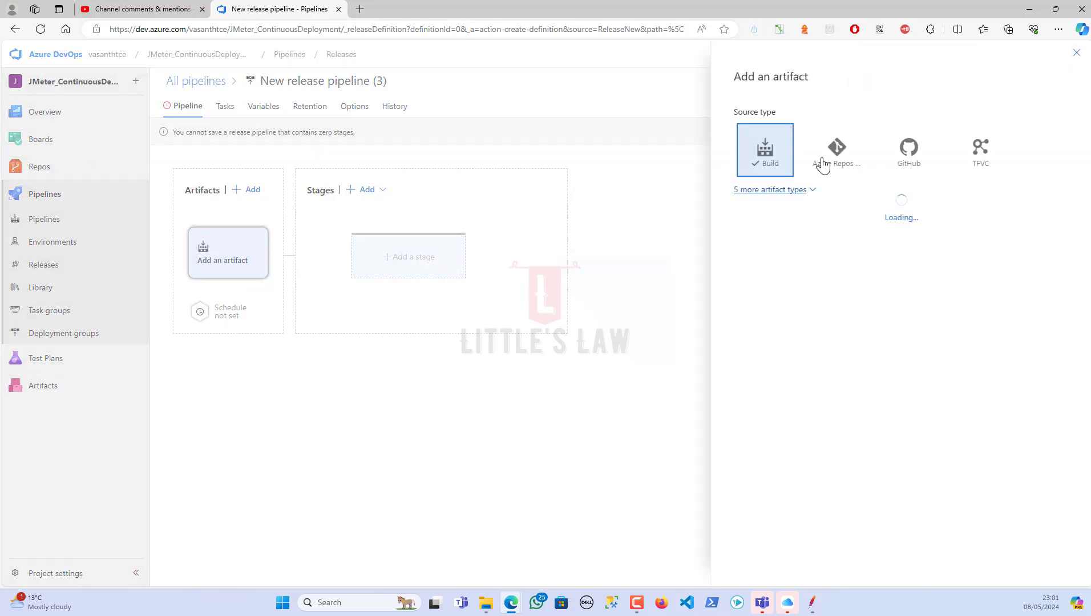
pyautogui.click(832, 162)
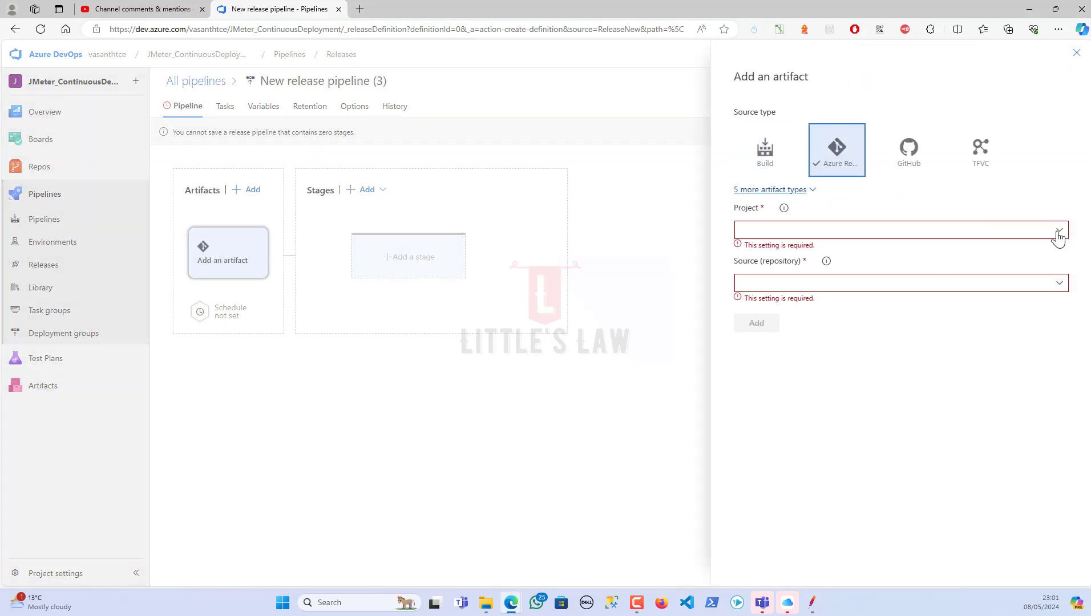
pyautogui.click(1058, 234)
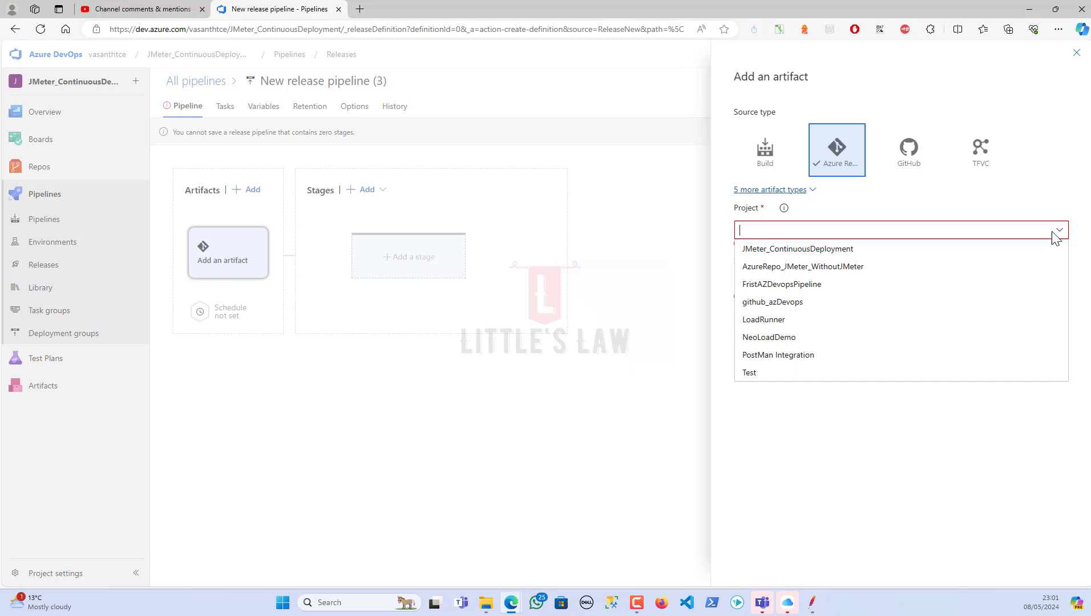
pyautogui.click(848, 254)
pyautogui.click(1060, 275)
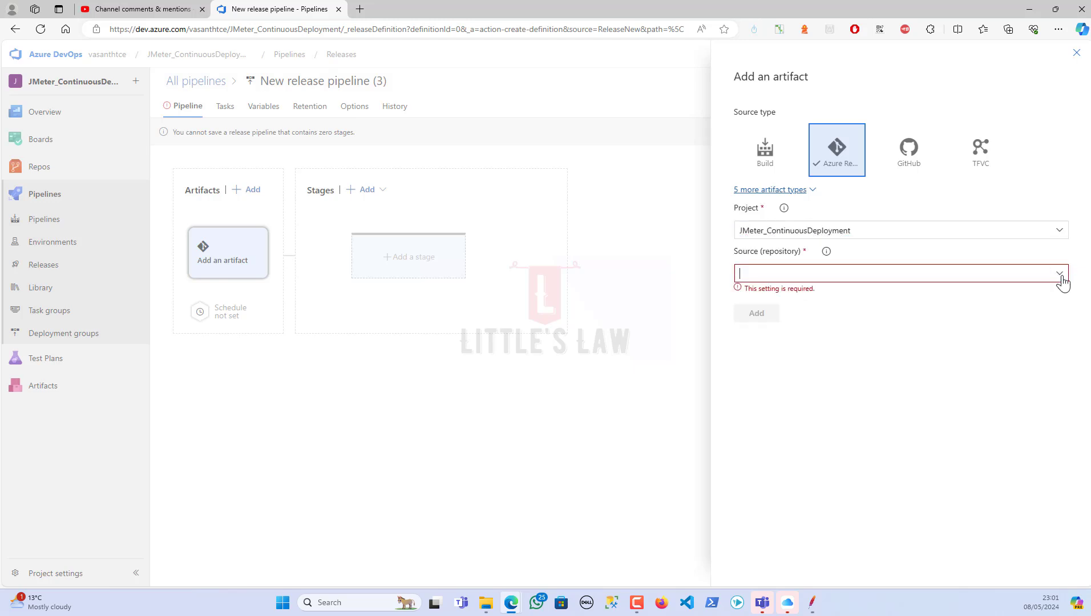
pyautogui.click(858, 294)
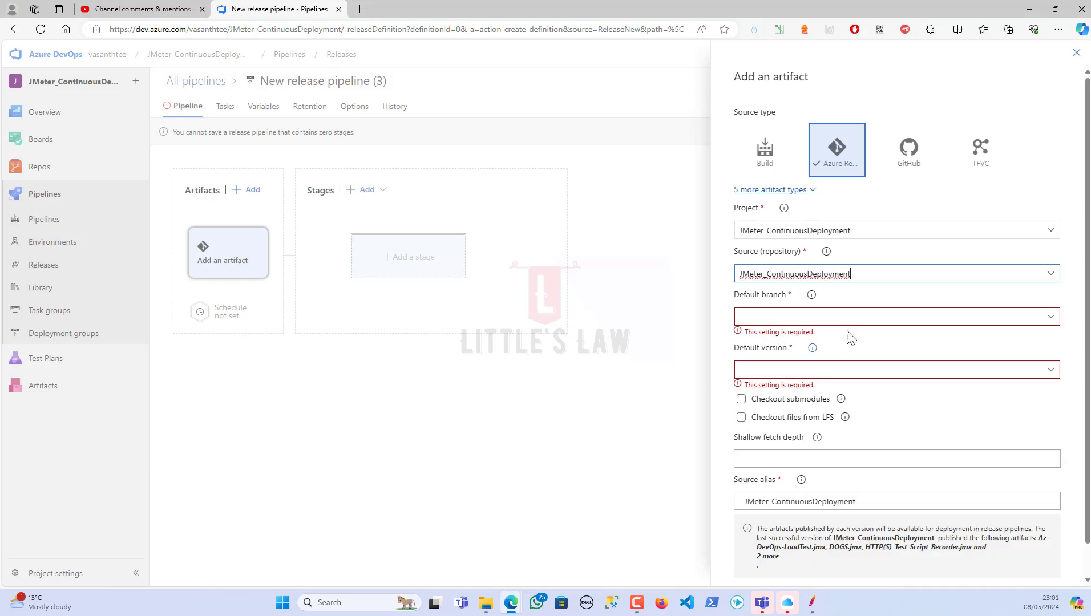
pyautogui.click(1048, 320)
pyautogui.click(780, 352)
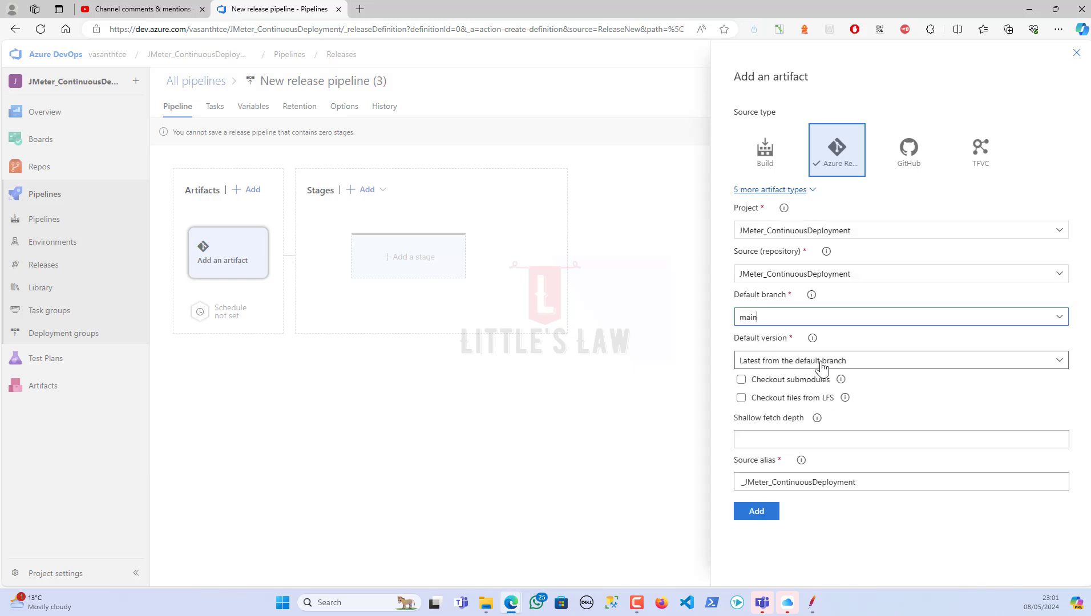
pyautogui.click(752, 514)
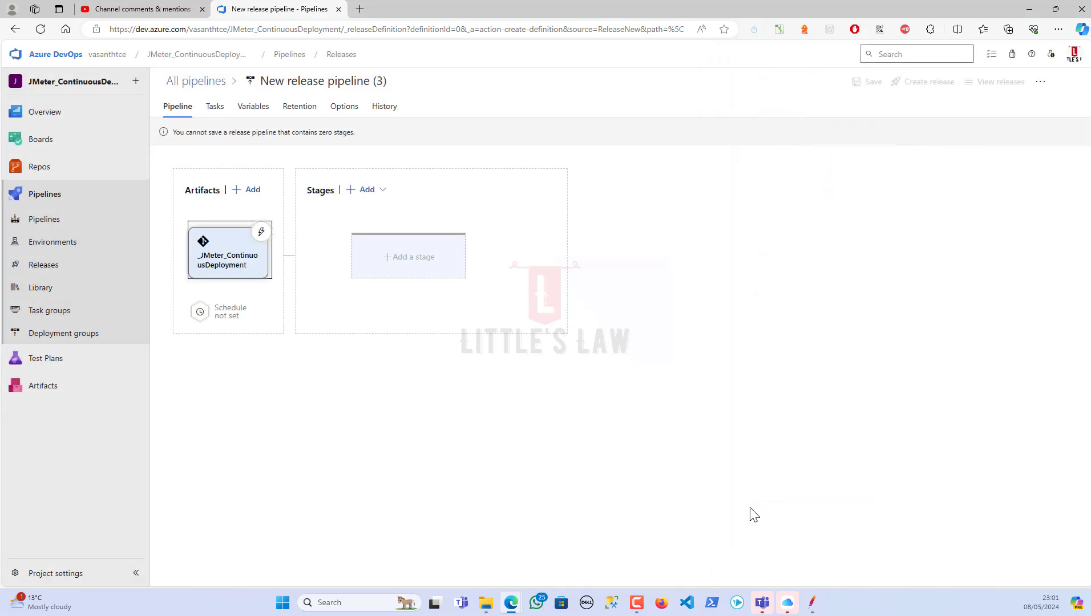
# - Add a stage that starts with an empty job to the release pipeline and open its tasks
pyautogui.click(395, 272)
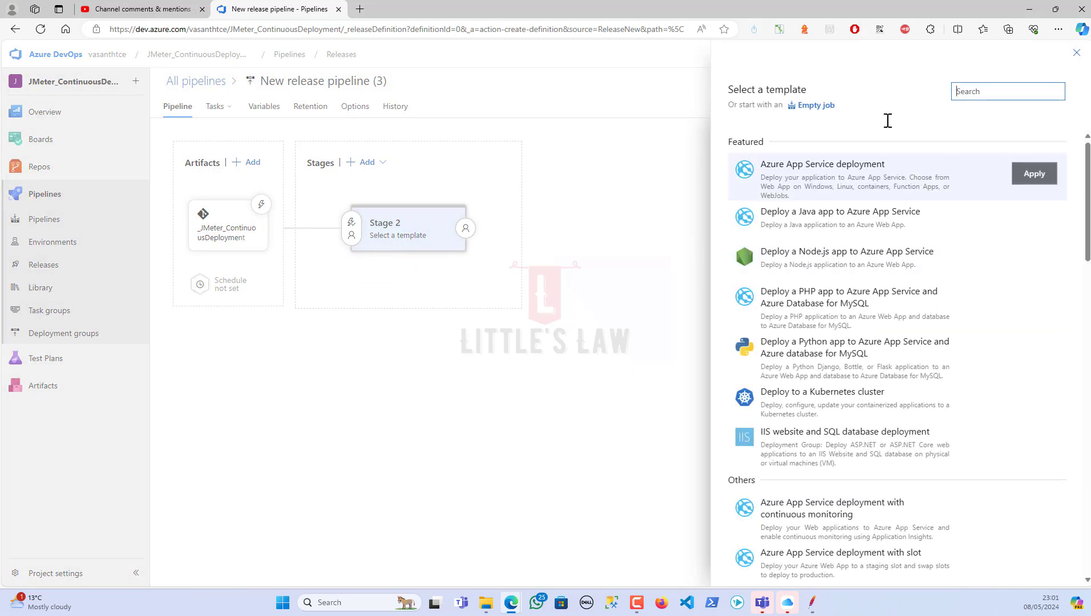
pyautogui.click(1077, 54)
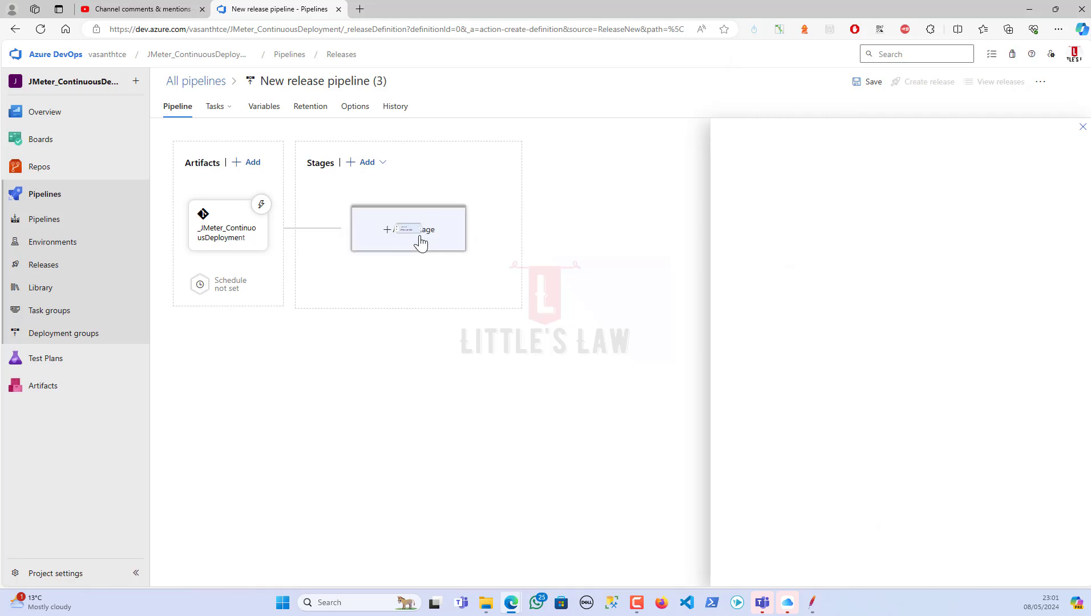
pyautogui.click(417, 263)
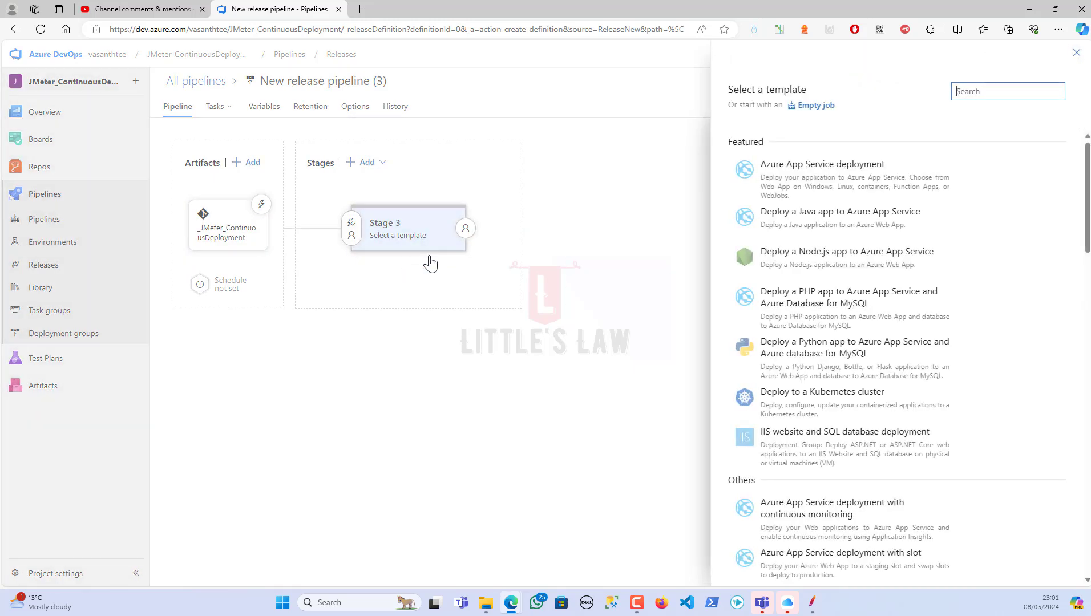
pyautogui.click(813, 106)
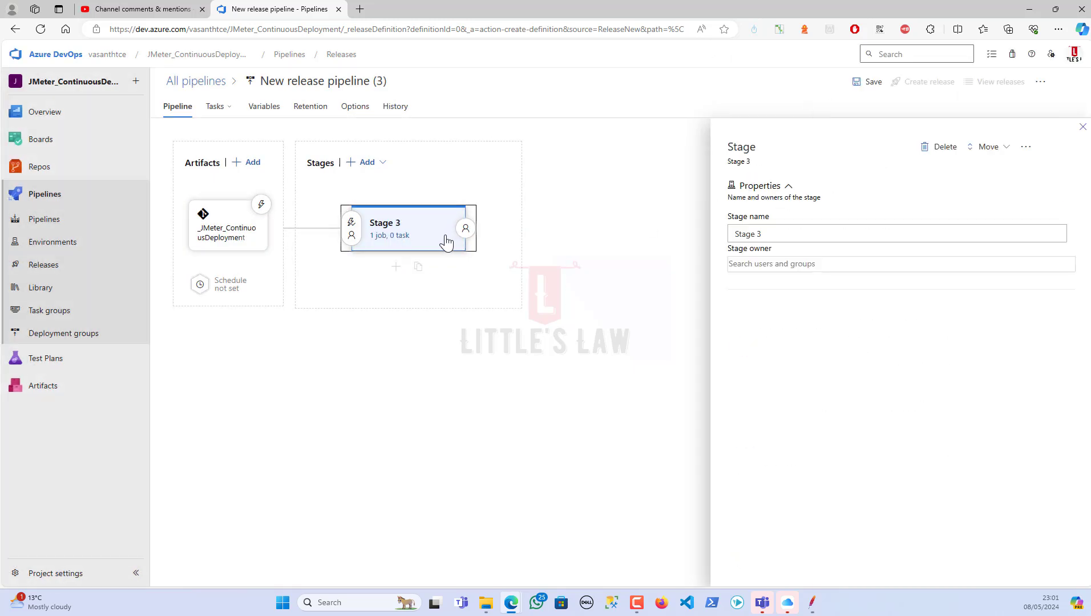
pyautogui.click(397, 238)
# - Search the tasks for "jmeter" and add the JMeter tool installer task to the agent job
pyautogui.click(489, 173)
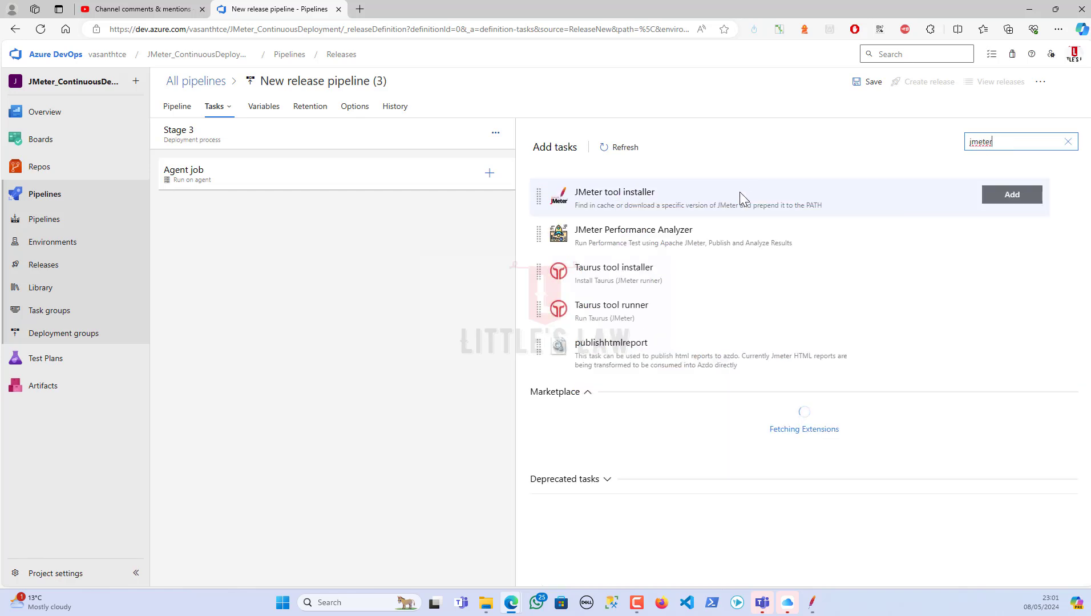
pyautogui.click(740, 193)
pyautogui.click(1006, 195)
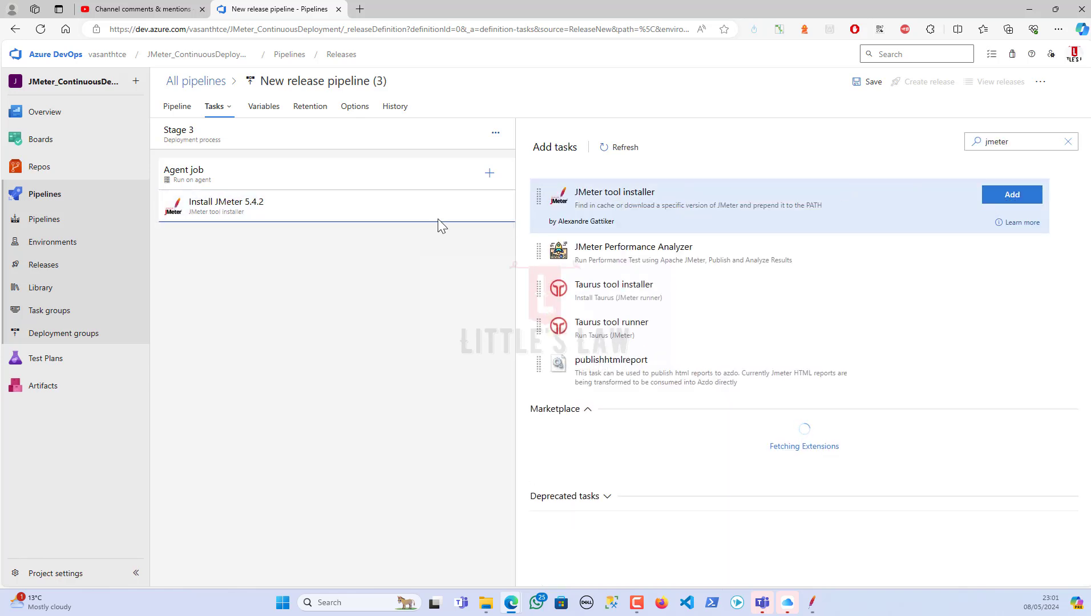
# - Search the tasks for "cmd" and add the Command line task to the agent job
pyautogui.click(1018, 144)
pyautogui.hotkey('ctrl', 'a')
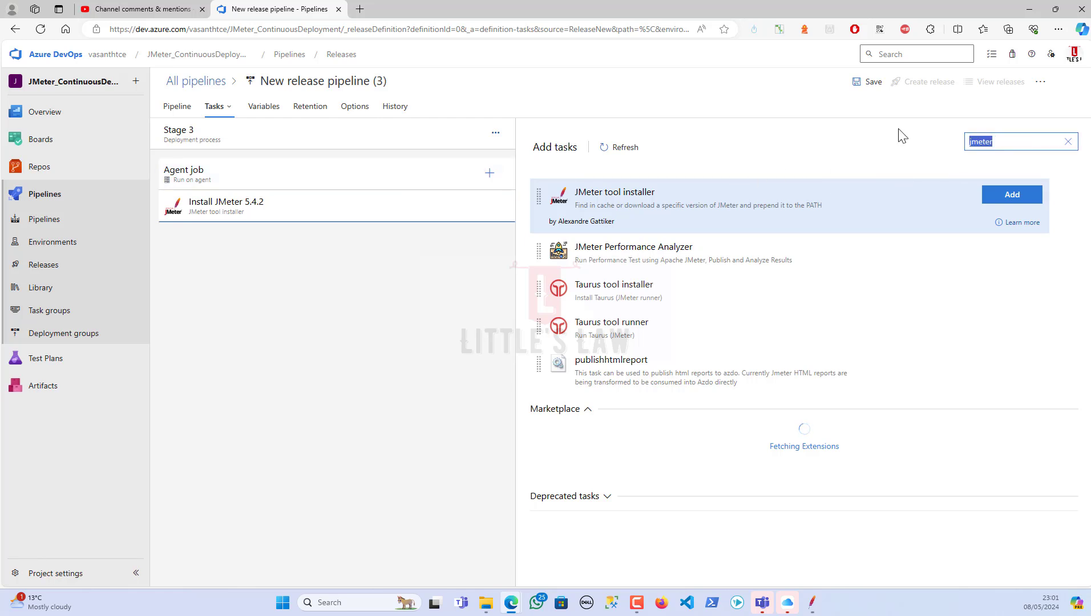
pyautogui.write('cmd')
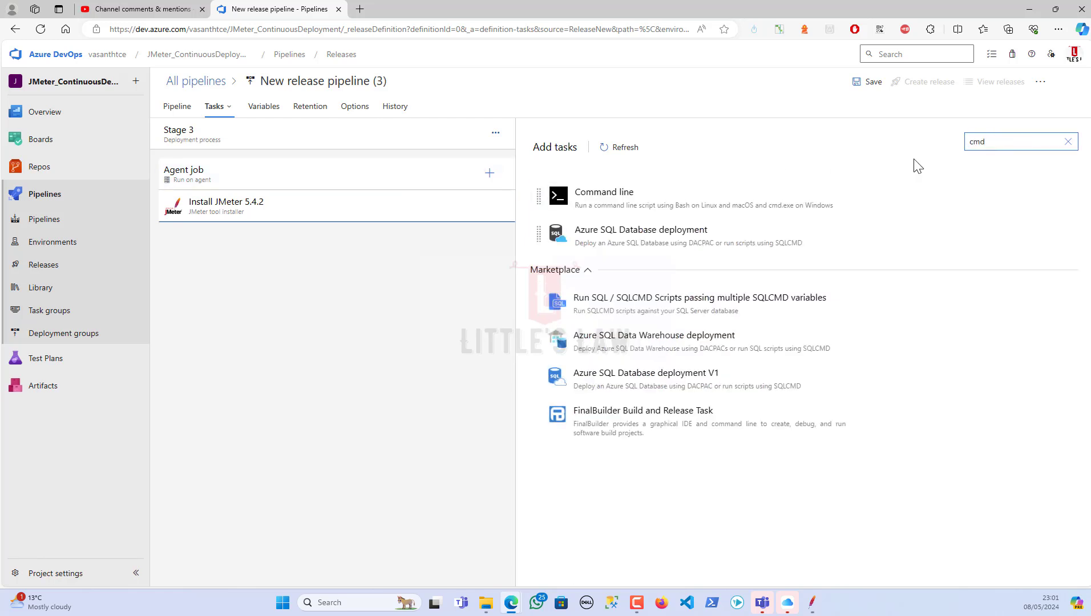
pyautogui.click(1008, 195)
# - Search the tasks for "upload artifacts" and add the Publish Release Artifact task to the agent job
pyautogui.click(1008, 143)
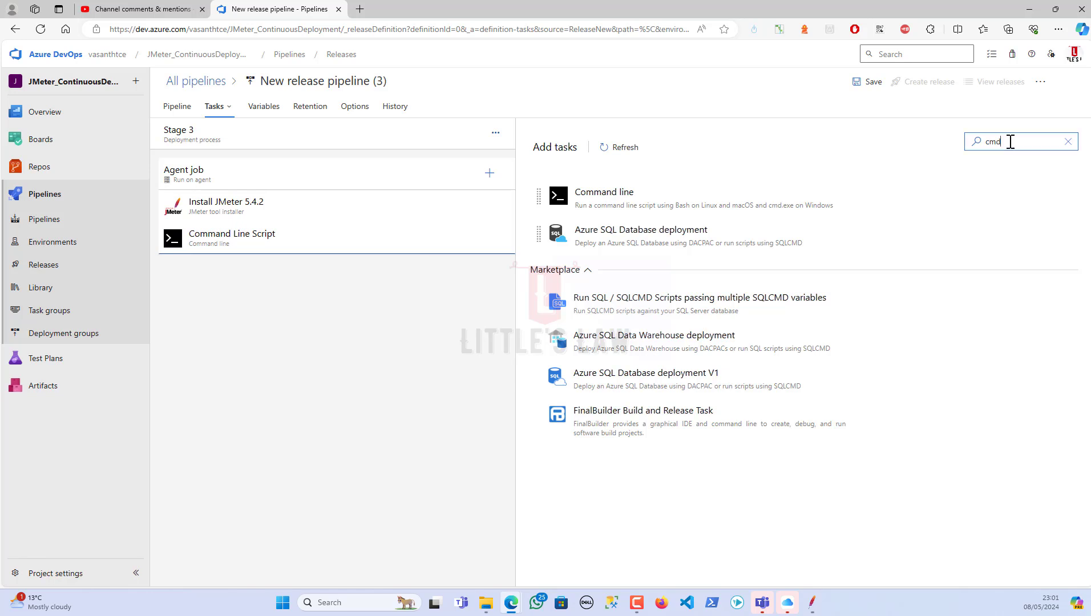
pyautogui.hotkey('ctrl', 'a')
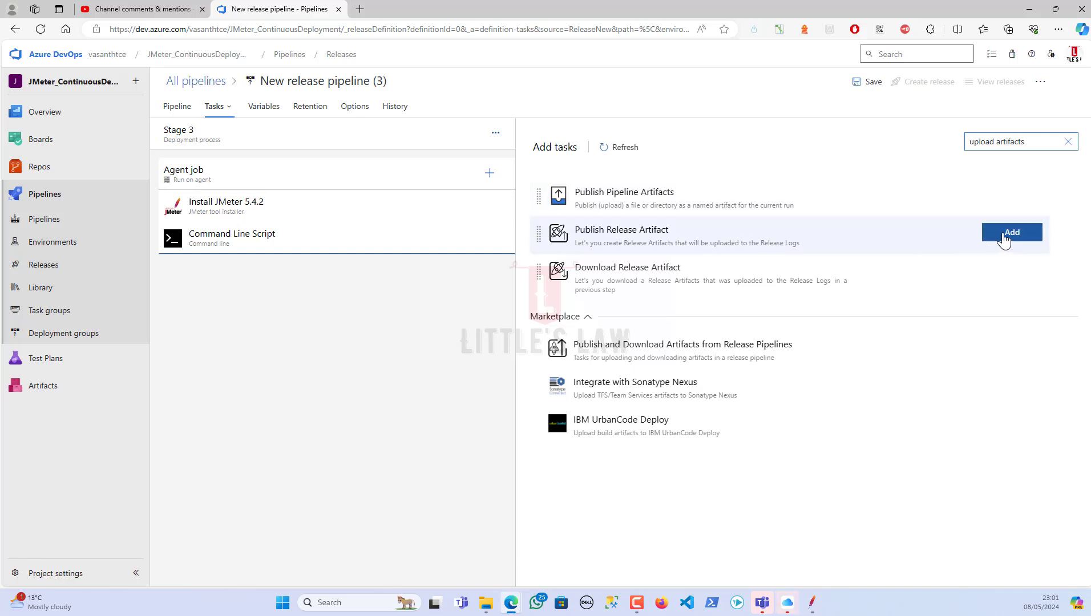
pyautogui.click(1004, 239)
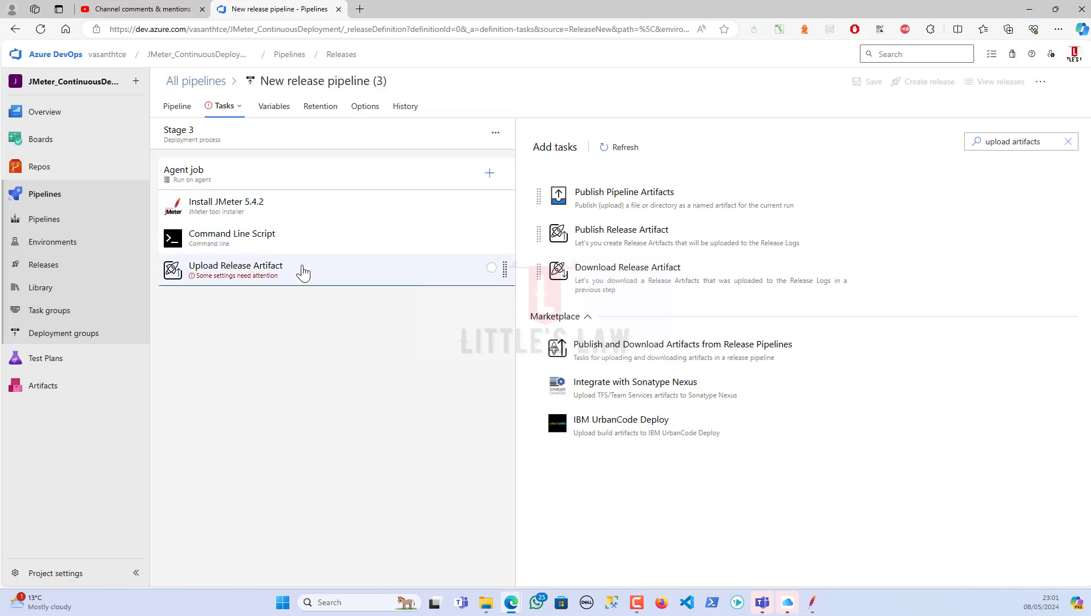
# - Set the JMeter tool installer task's display name to Install JMeter 5.6.3 and its version to 5.6.3
pyautogui.click(348, 215)
pyautogui.click(605, 222)
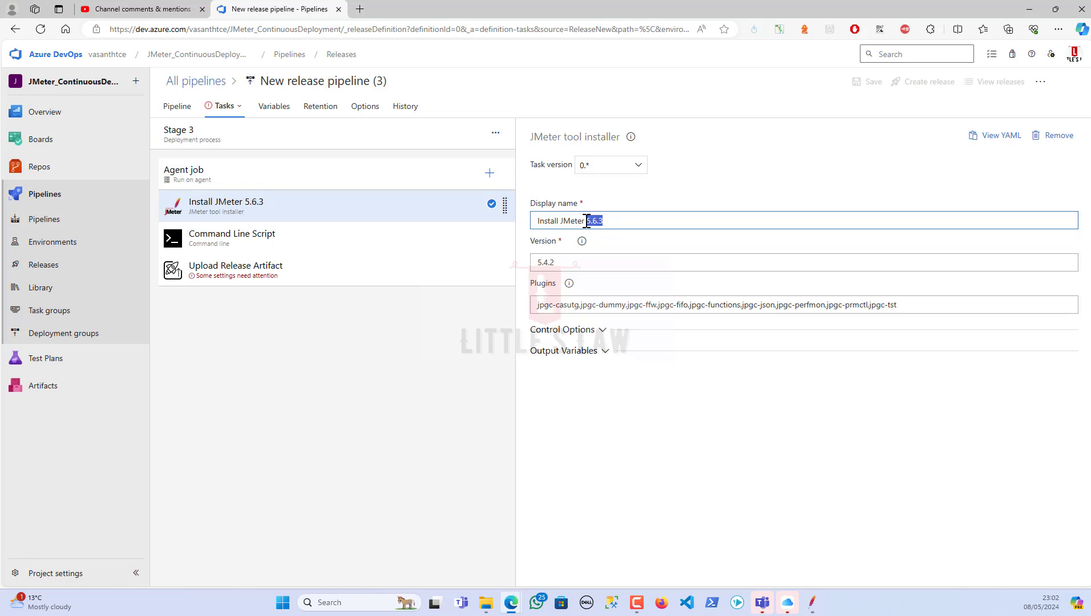
pyautogui.doubleClick(545, 262)
pyautogui.write('5.6.3')
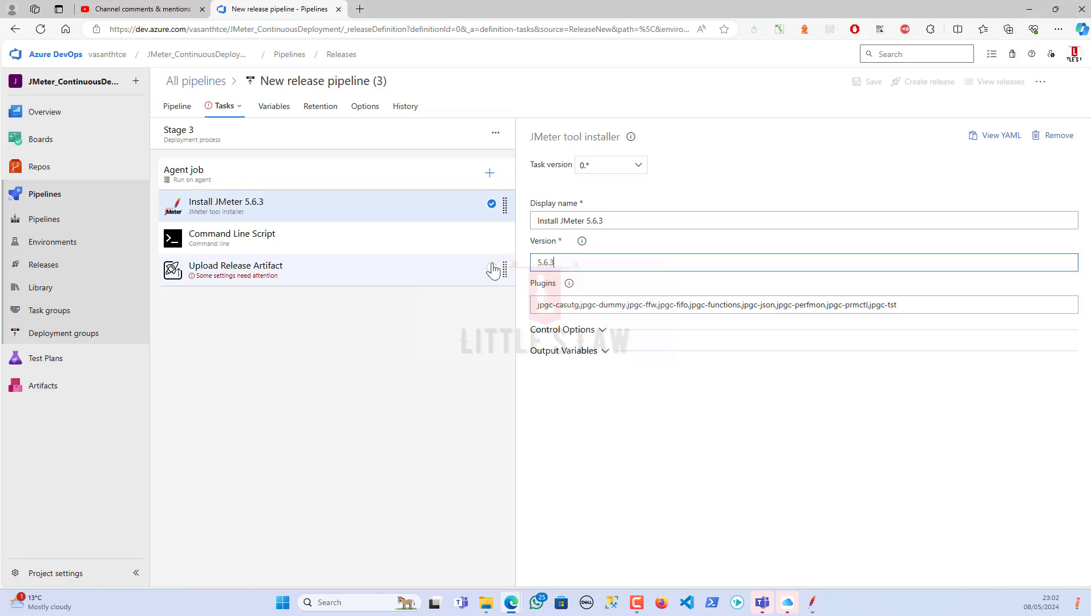
pyautogui.click(582, 332)
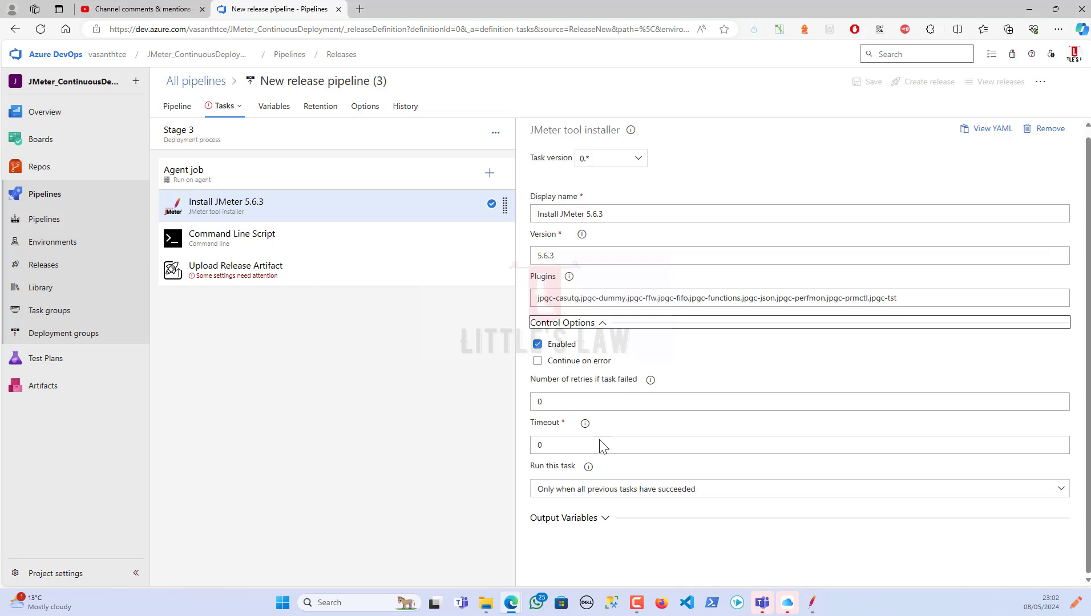
pyautogui.click(591, 521)
pyautogui.scroll(-1, 613, 524)
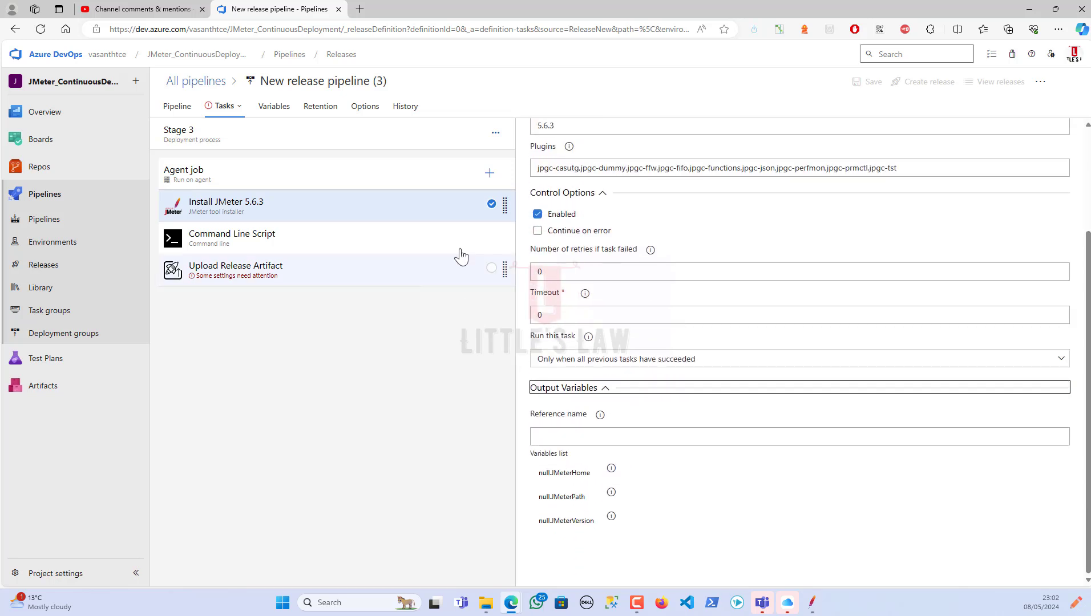
# - Replace the Command Line Script task's default script with the start of the run command, "jmeter -n -t"
pyautogui.click(347, 244)
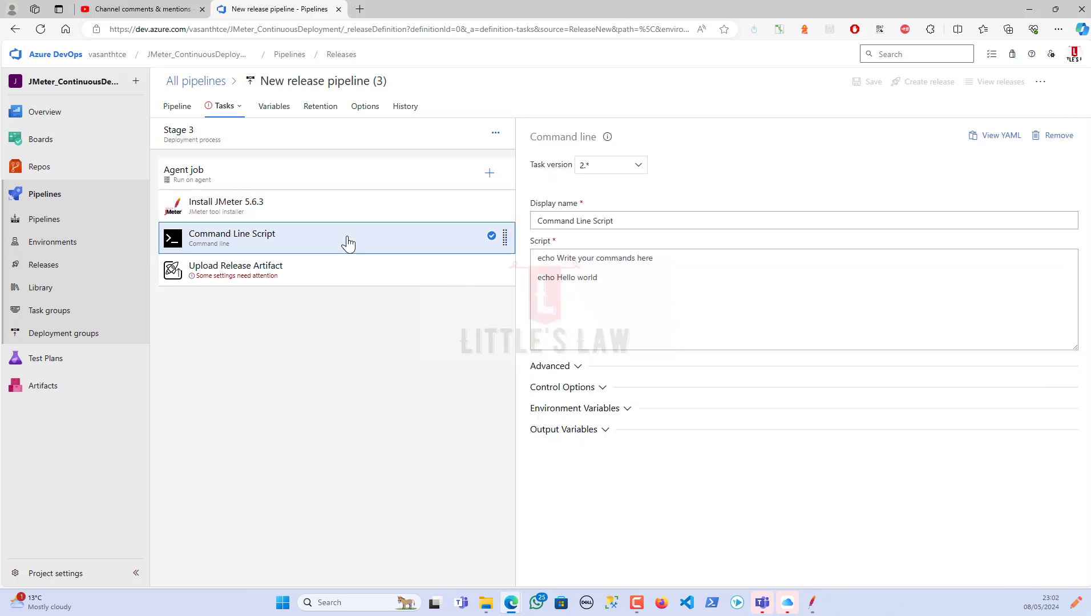
pyautogui.moveTo(143, 132)
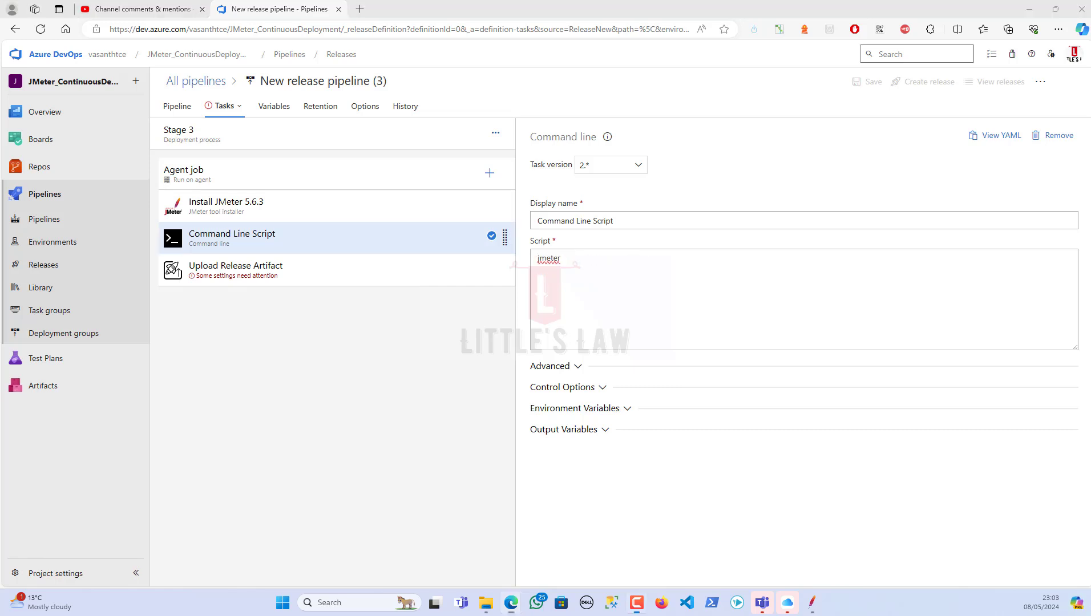
pyautogui.click(716, 303)
pyautogui.click(635, 269)
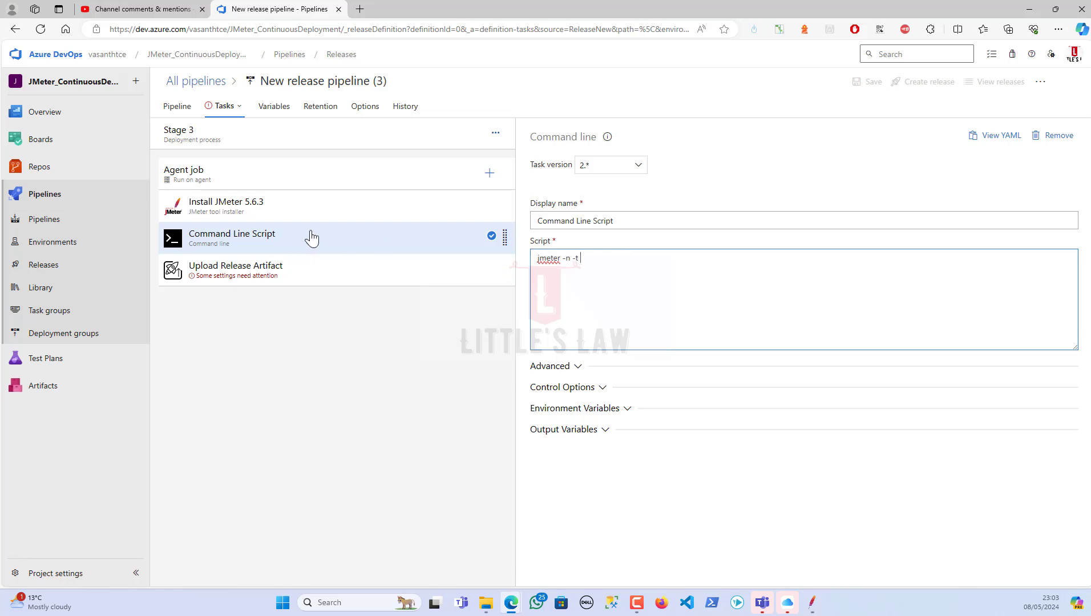
pyautogui.click(822, 605)
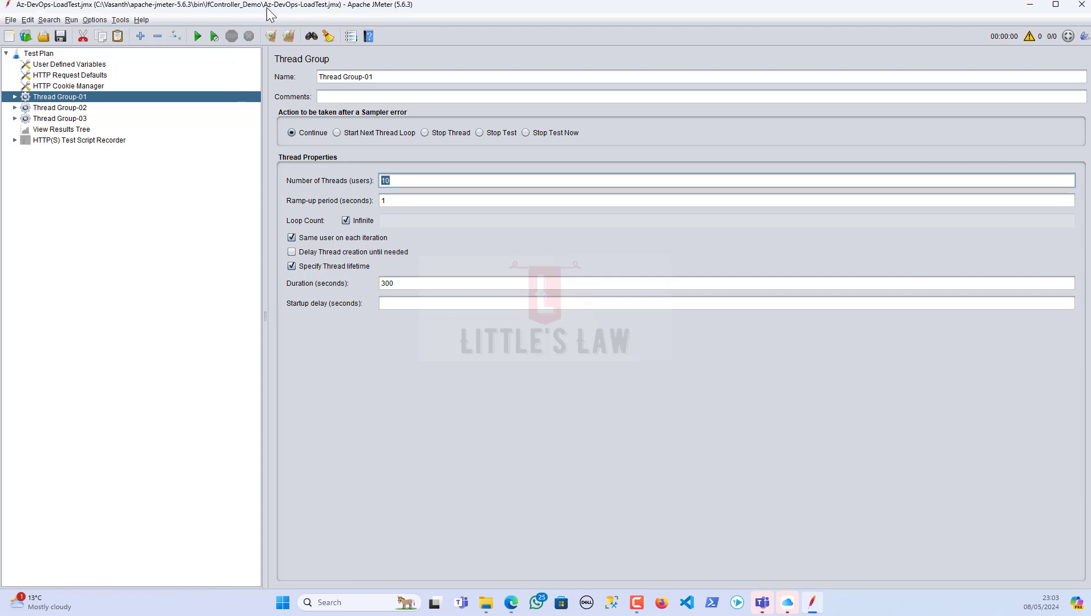
pyautogui.moveTo(267, 7); pyautogui.dragTo(286, 8)
pyautogui.doubleClick(286, 8)
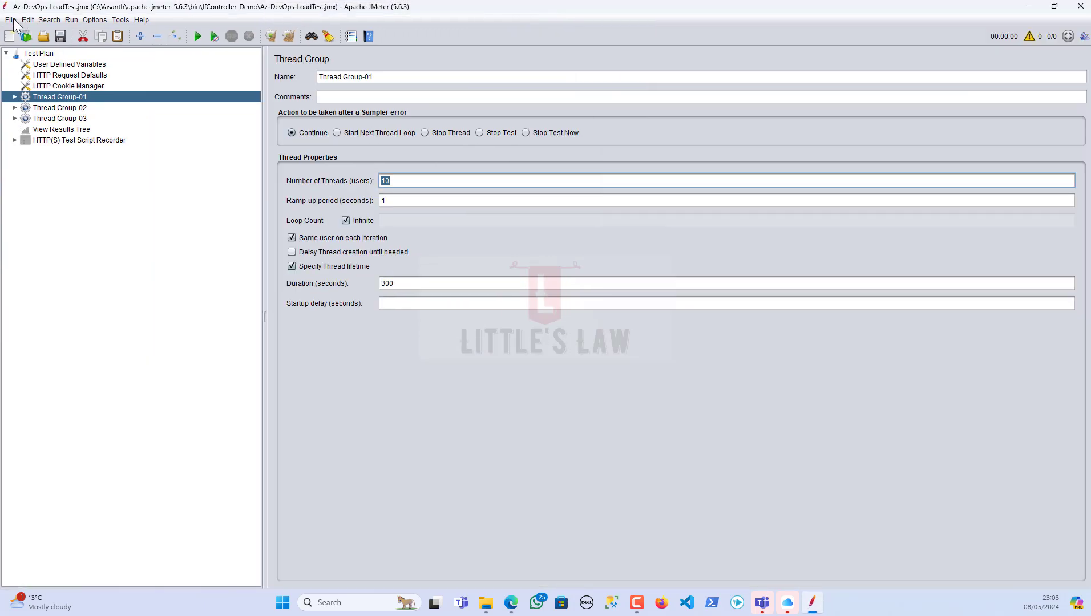
pyautogui.click(11, 20)
pyautogui.click(39, 100)
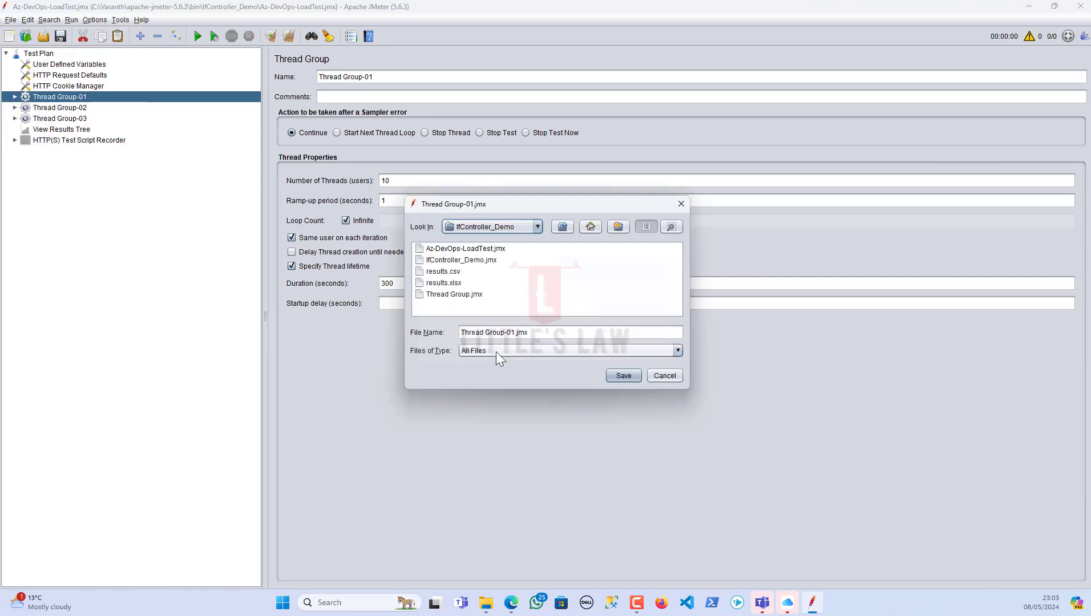
pyautogui.click(483, 251)
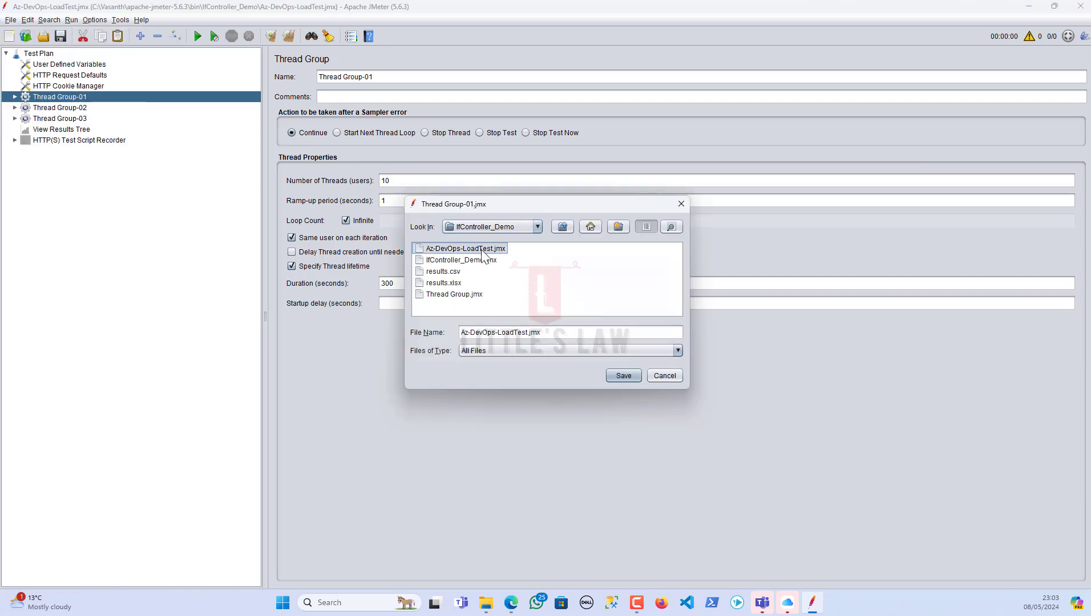
pyautogui.rightClick(482, 250)
pyautogui.click(601, 283)
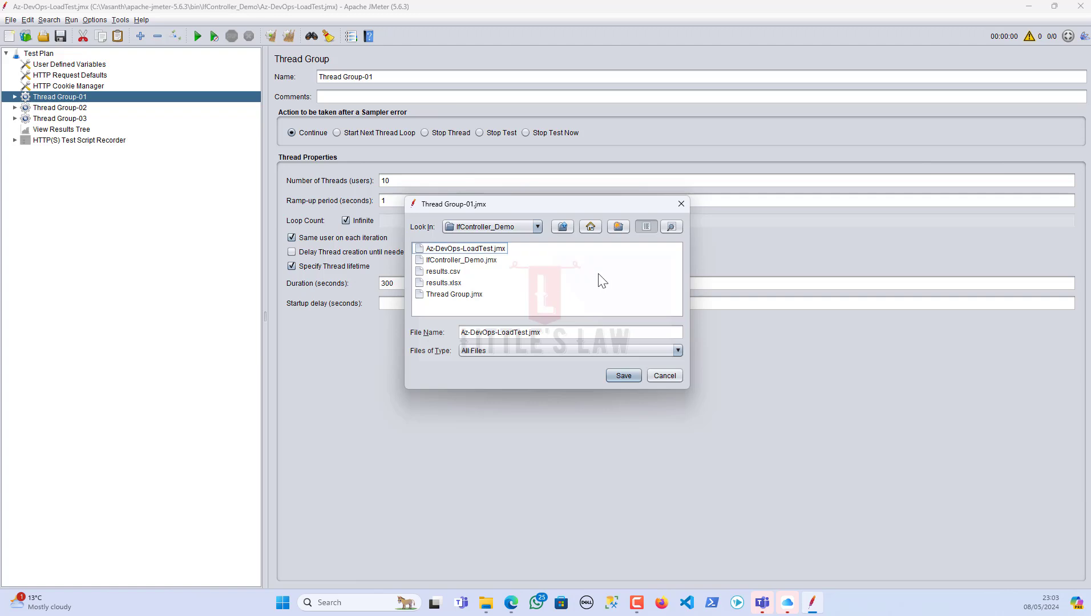
pyautogui.click(671, 379)
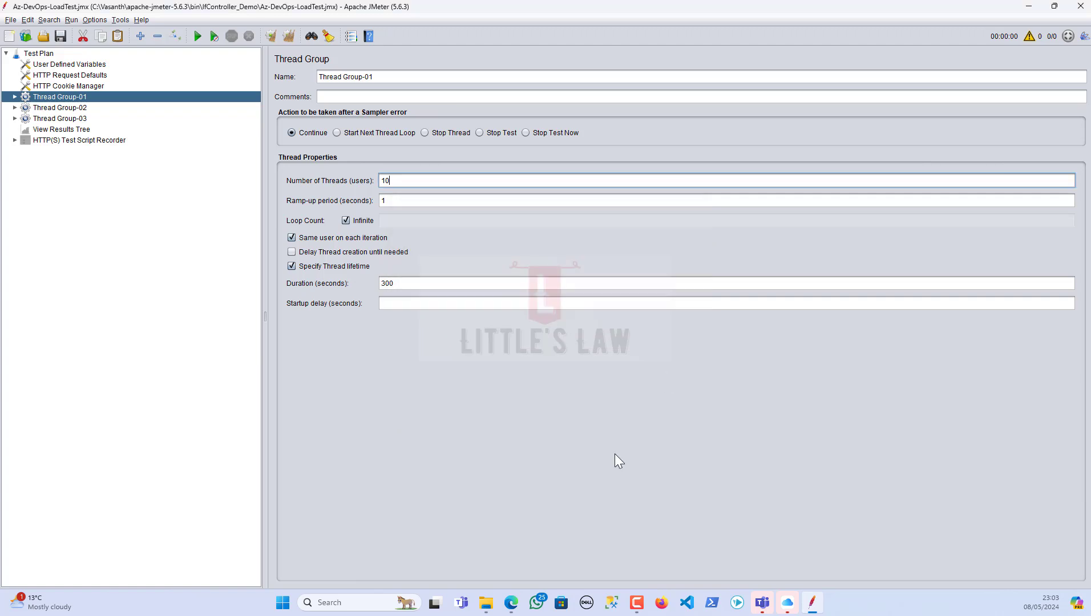
pyautogui.click(511, 603)
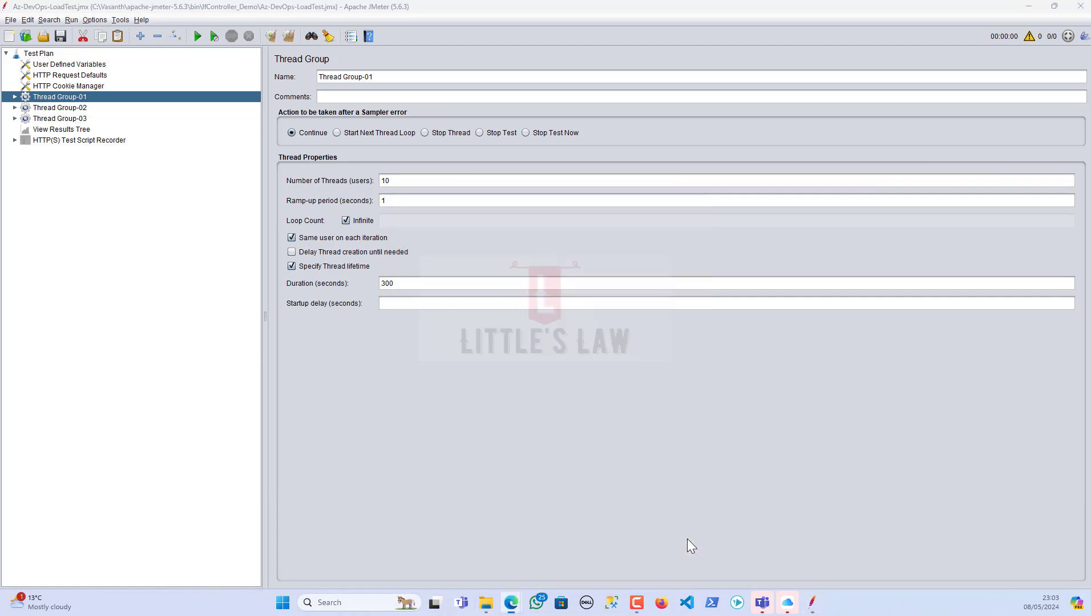
pyautogui.click(511, 605)
pyautogui.click(564, 569)
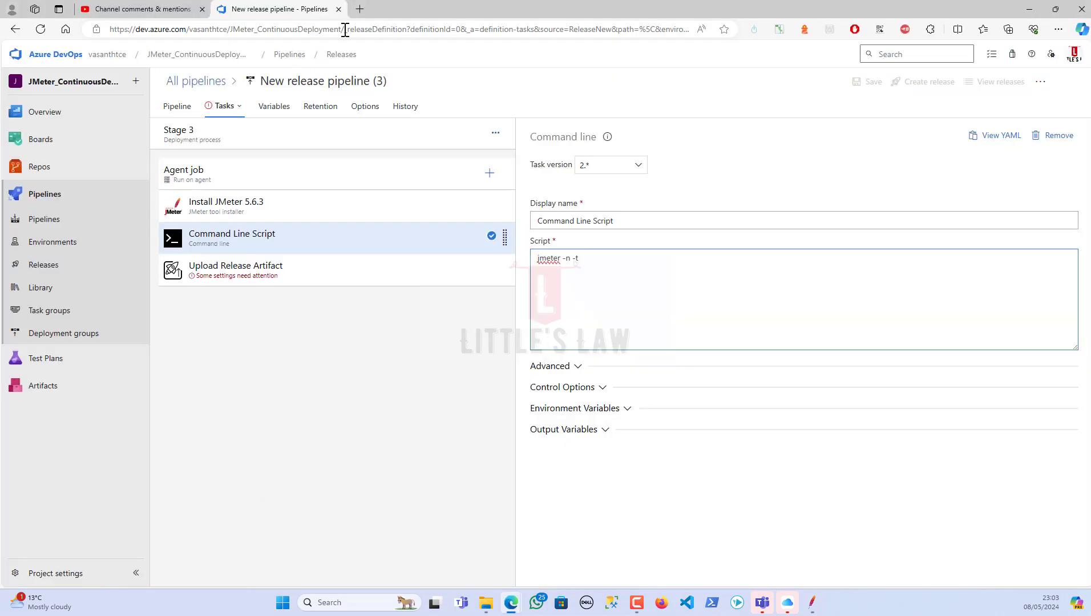
# - Open the repository files in a duplicate tab and copy the full file name Az-DevOps-LoadTest.jmx without renaming the file
pyautogui.rightClick(274, 9)
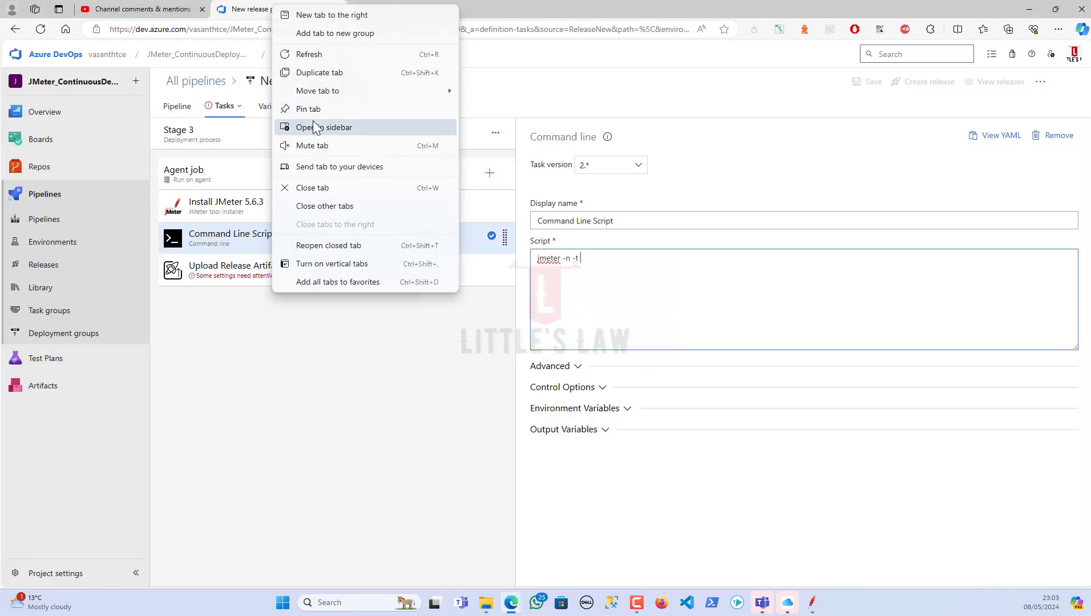
pyautogui.click(319, 73)
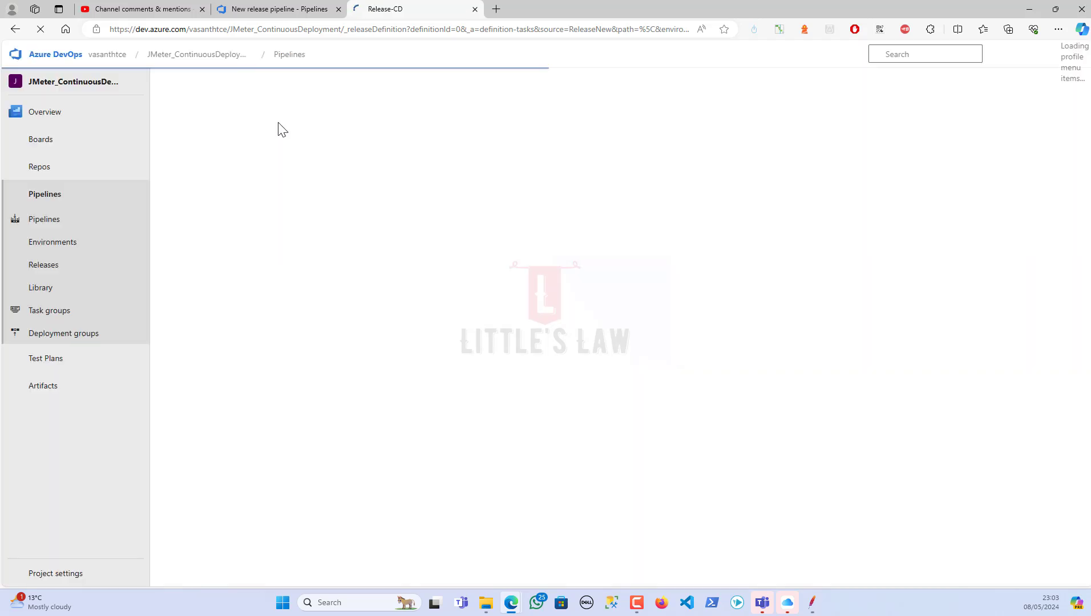
pyautogui.click(58, 171)
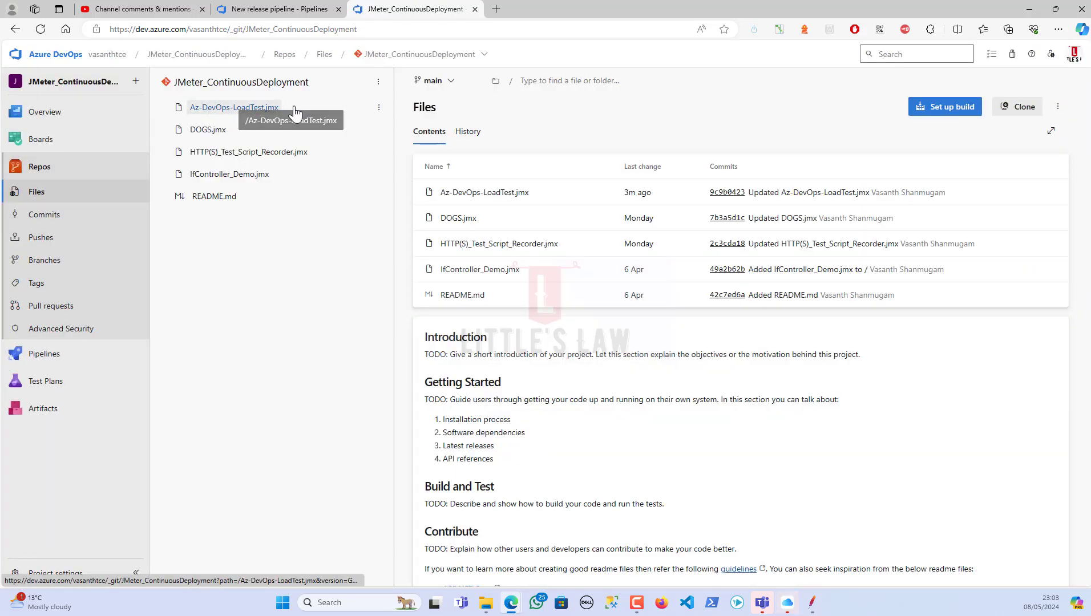
pyautogui.click(379, 109)
pyautogui.click(317, 150)
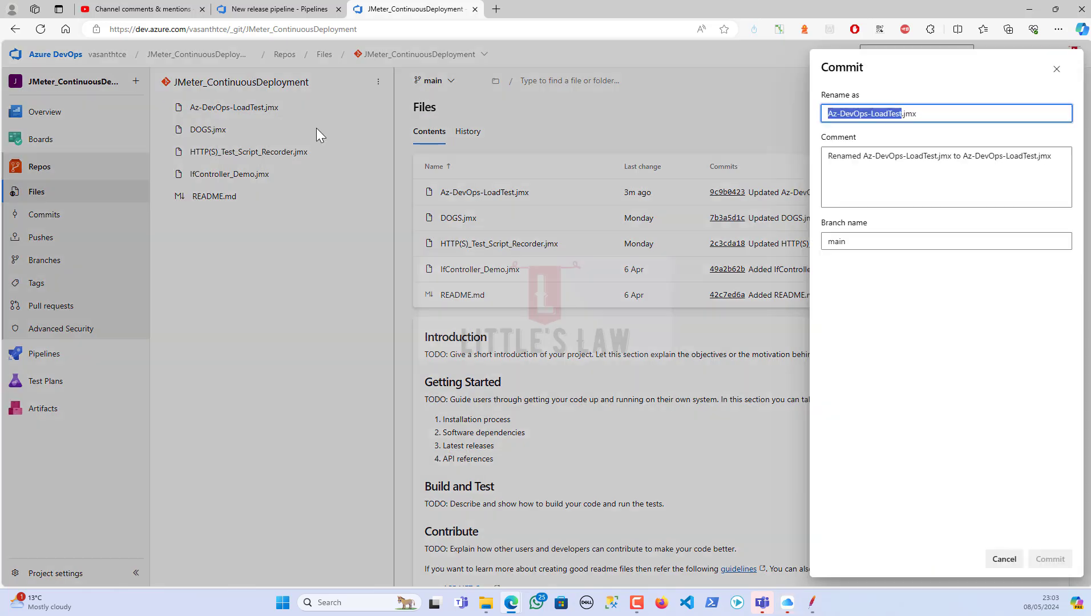
pyautogui.moveTo(975, 116); pyautogui.dragTo(806, 113)
pyautogui.hotkey('ctrl', 'c')
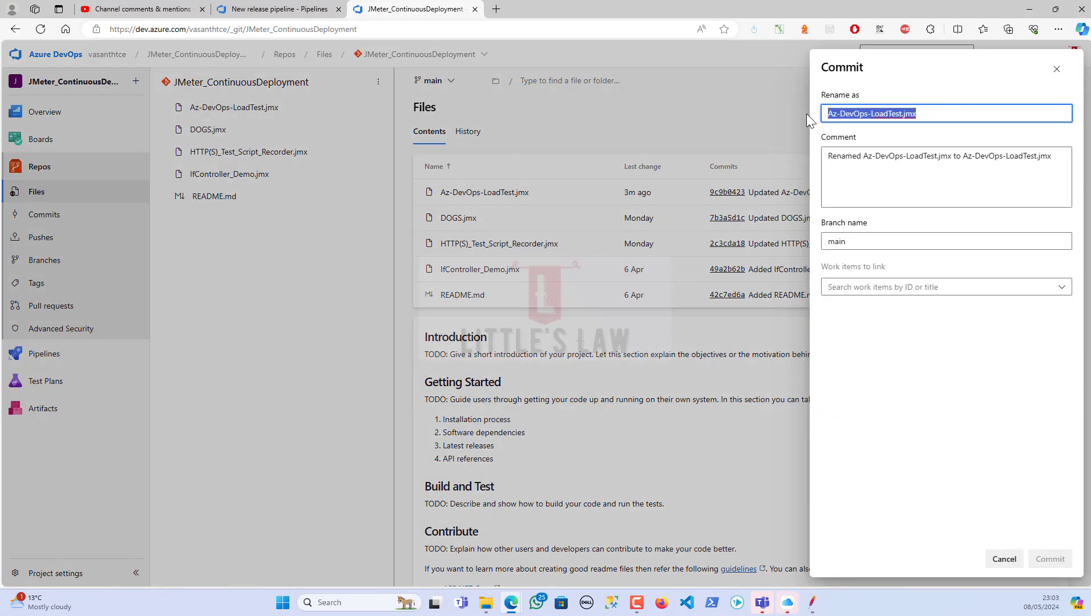
pyautogui.click(1004, 559)
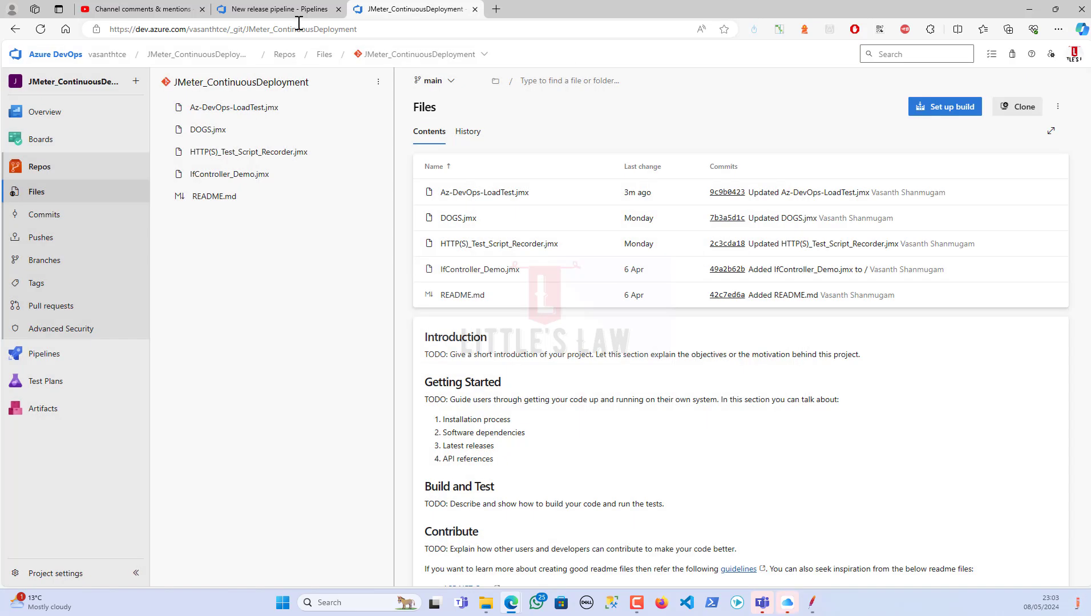
# - Complete the Command Line Script task's script as "jmeter -n -t Az-DevOps-LoadTest.jmx -l results.jtl -e -o reports"
pyautogui.click(285, 11)
pyautogui.click(610, 258)
pyautogui.hotkey('ctrl', 'v')
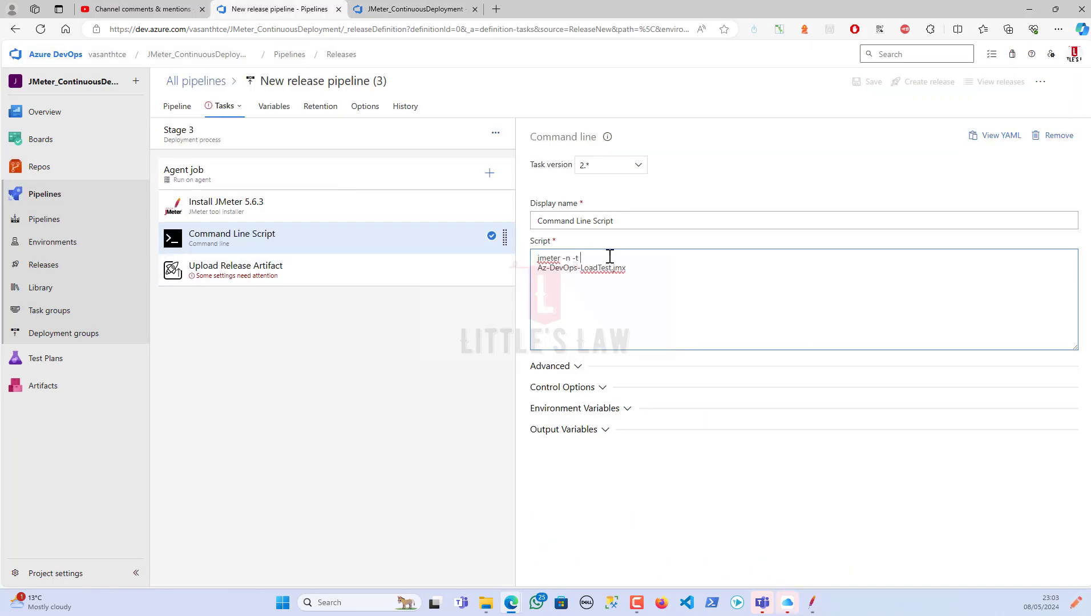
pyautogui.press('BackSpace')
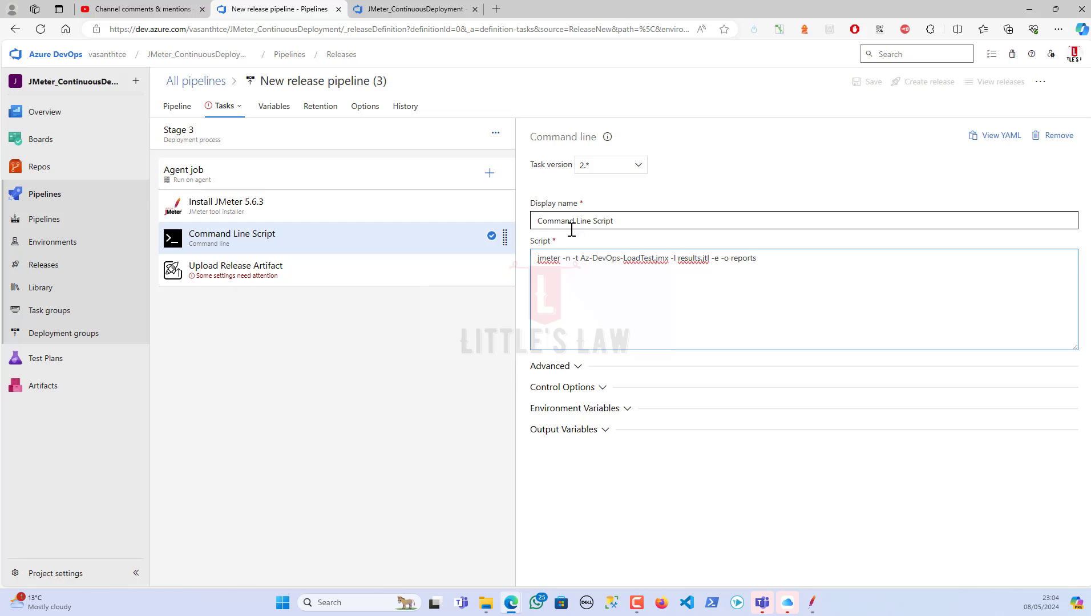
# - Set the command line task's working directory to the linked artifact folder _JMeter_ContinuousDeployment
pyautogui.click(569, 367)
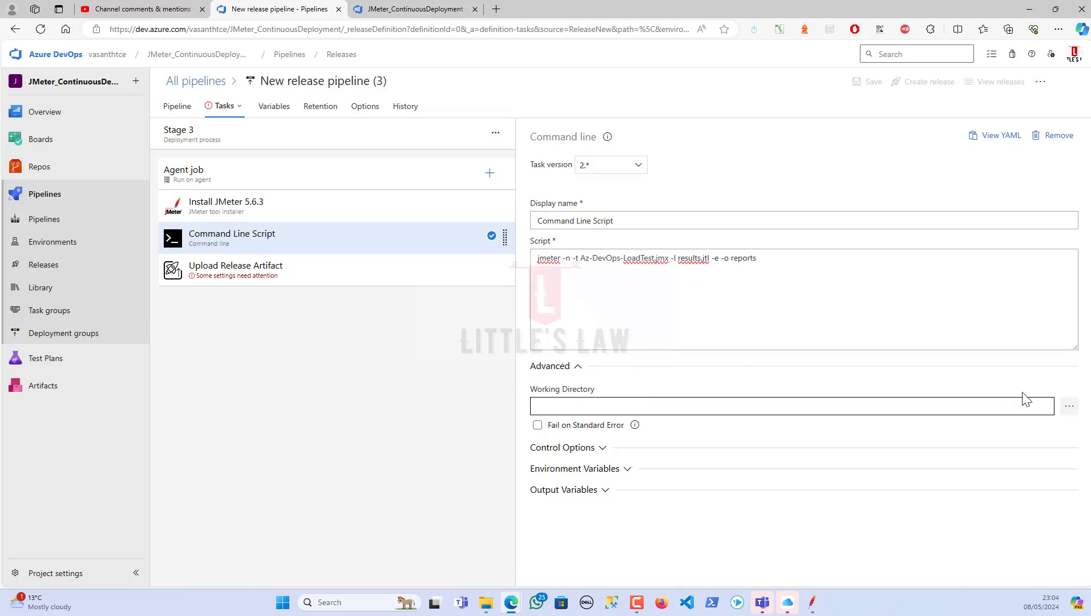
pyautogui.click(1069, 406)
pyautogui.click(477, 222)
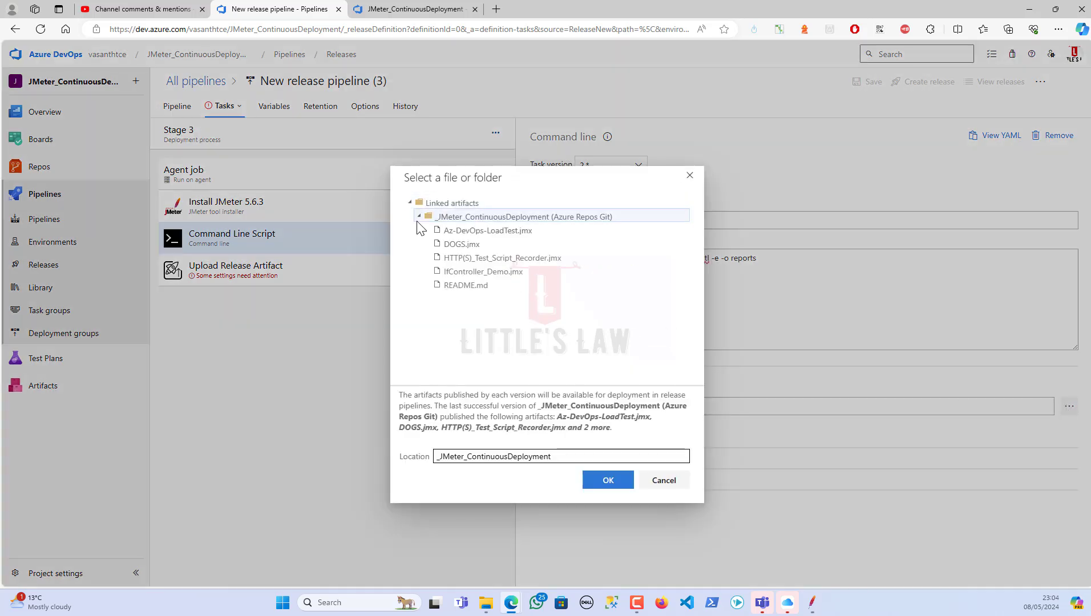
pyautogui.click(419, 217)
pyautogui.click(607, 480)
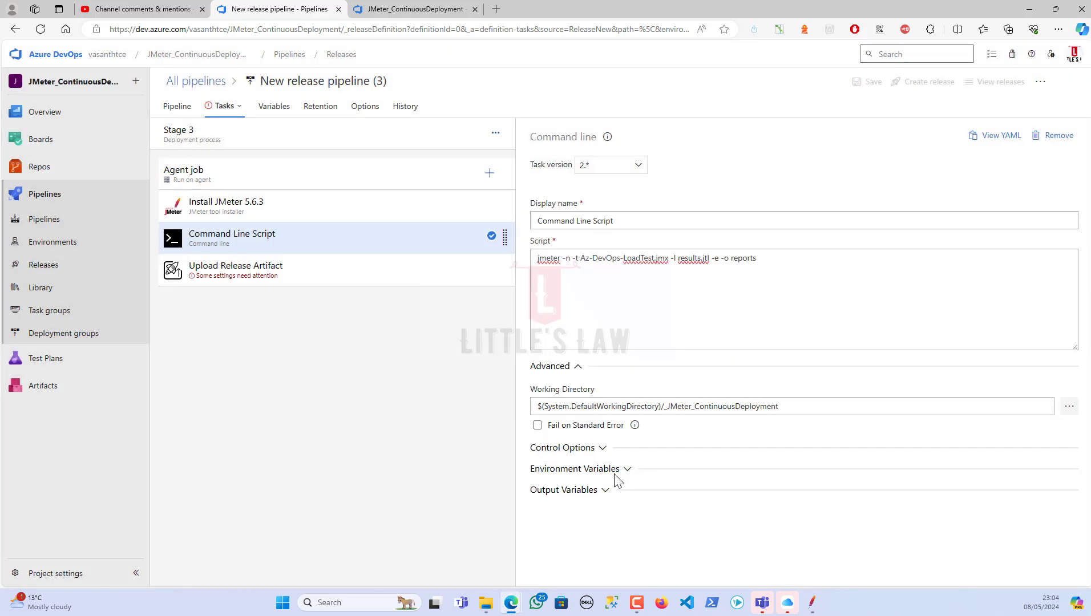
# - Review the command line task's control options, environment variables and output variables
pyautogui.click(606, 449)
pyautogui.scroll(-1, 628, 480)
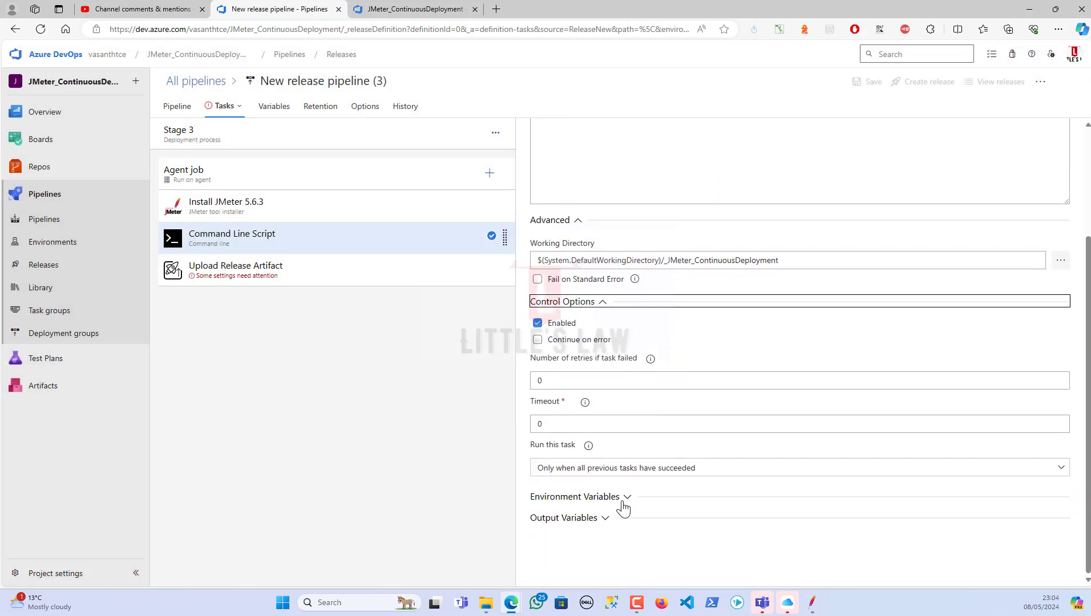
pyautogui.click(624, 497)
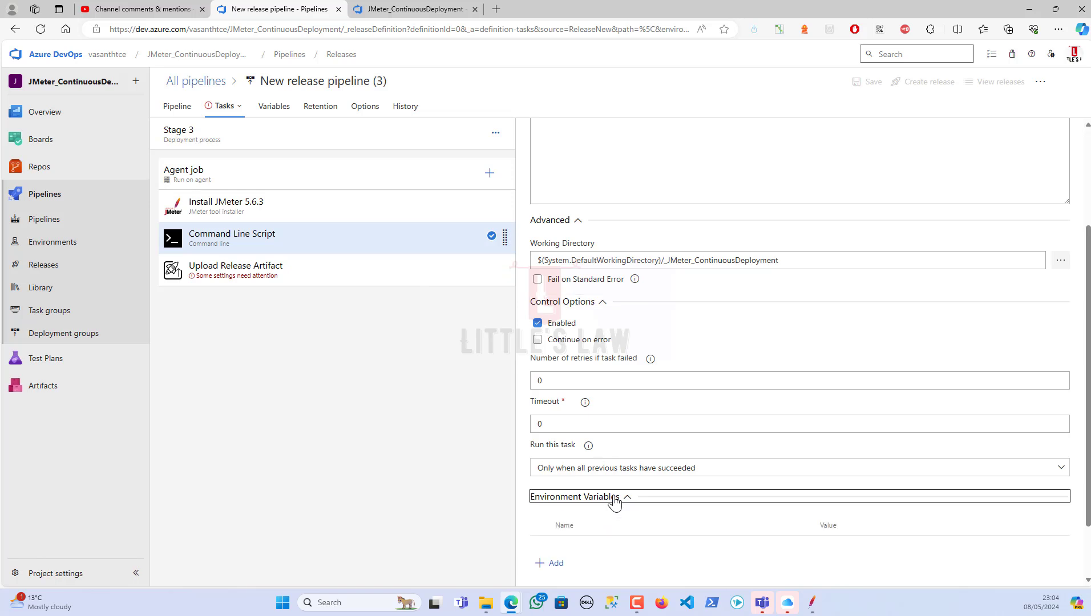
pyautogui.scroll(-1, 632, 486)
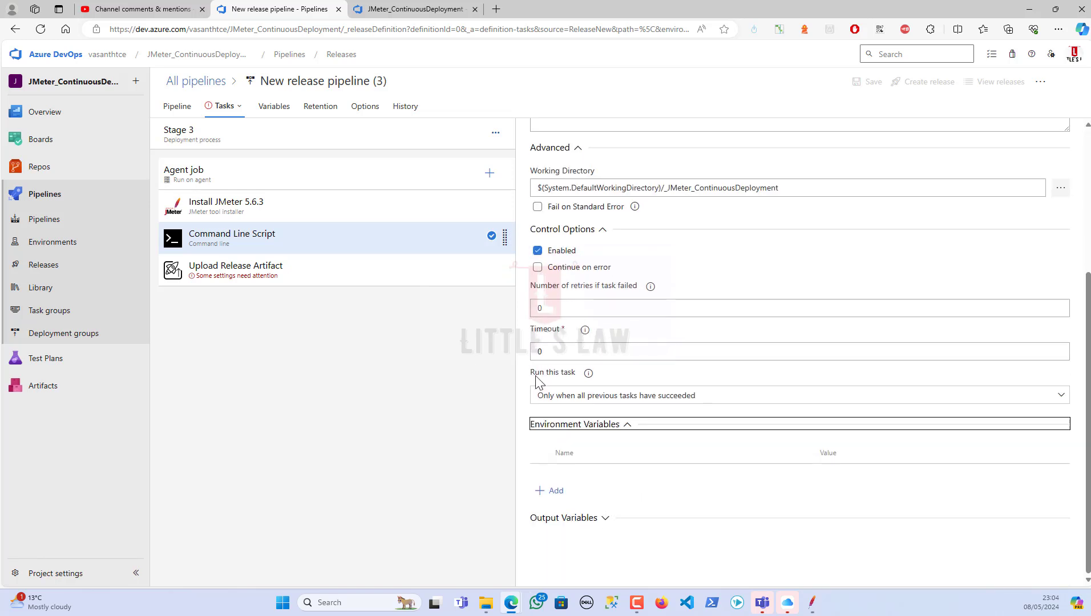
pyautogui.scroll(3, 732, 421)
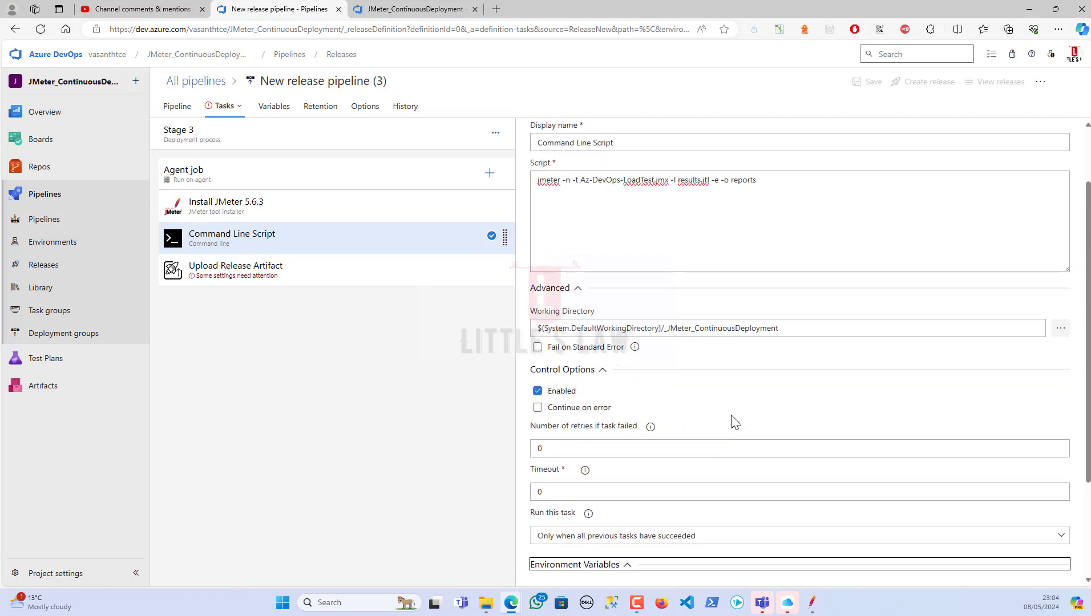
pyautogui.scroll(-3, 728, 420)
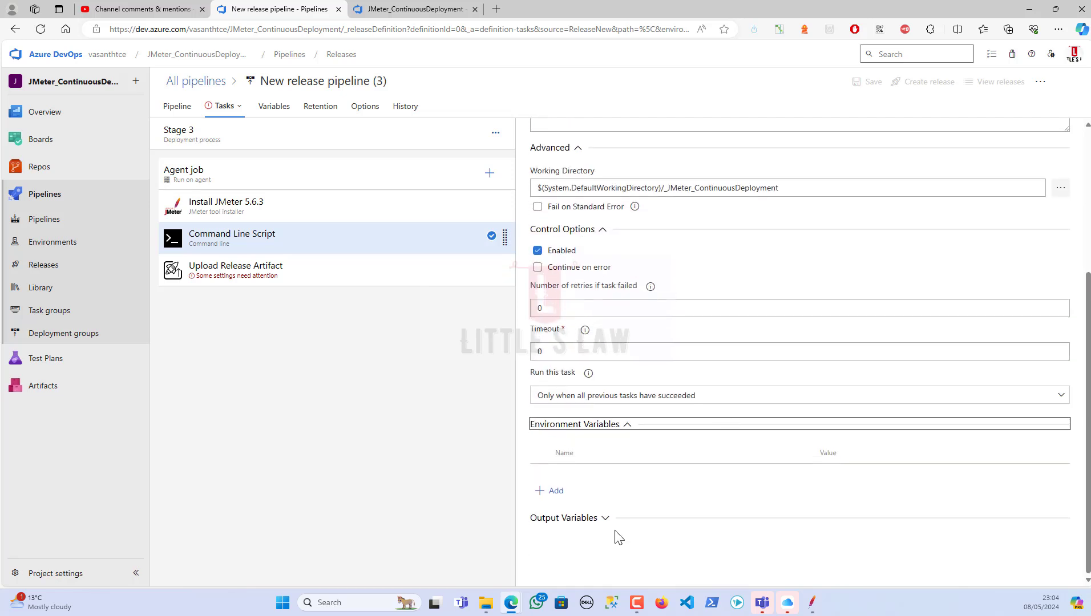
pyautogui.click(599, 525)
pyautogui.scroll(-1, 601, 526)
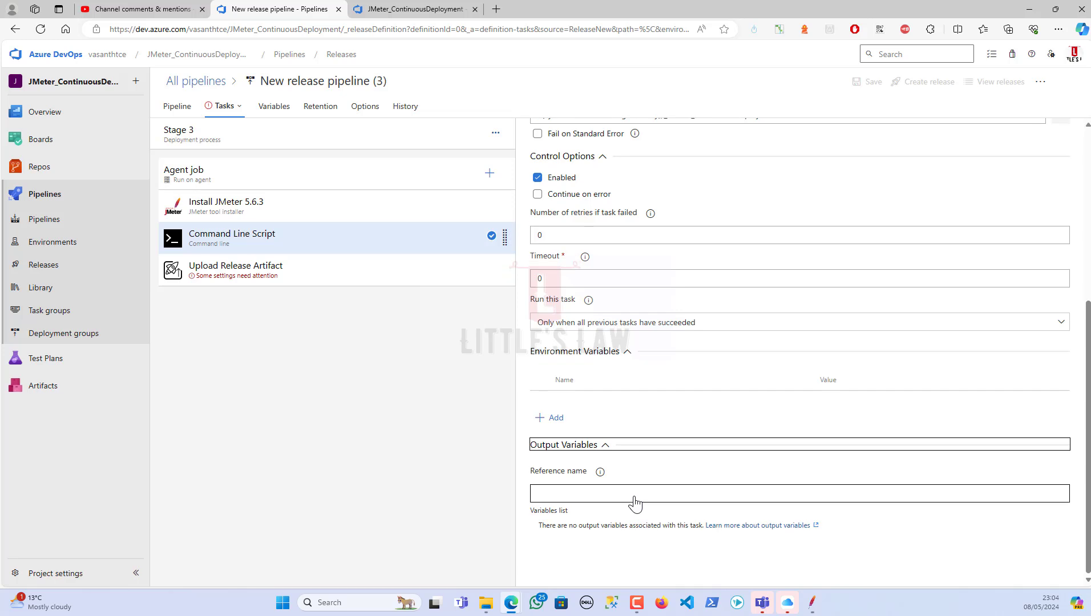
# - Check the Install JMeter 5.6.3 task's control options and output variables, and return to the Command Line Script task
pyautogui.click(335, 209)
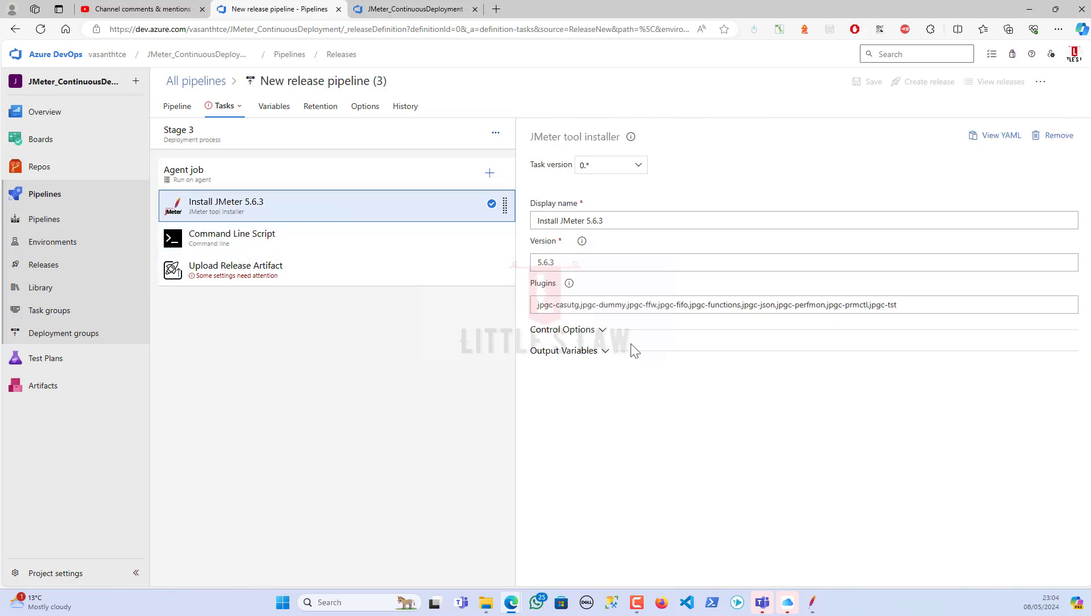
pyautogui.click(589, 331)
pyautogui.click(593, 521)
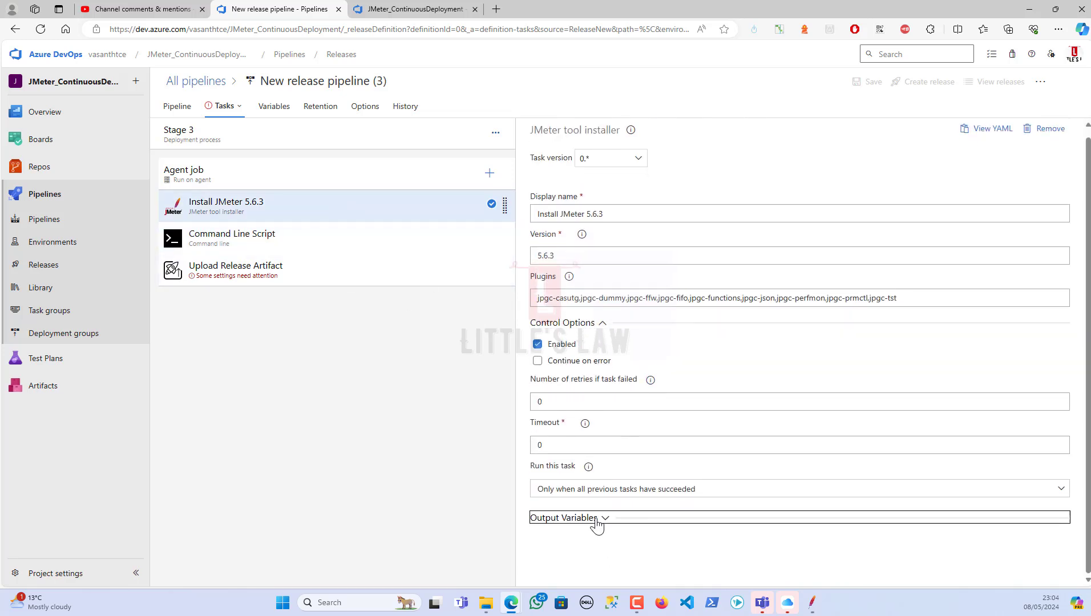
pyautogui.scroll(-1, 647, 512)
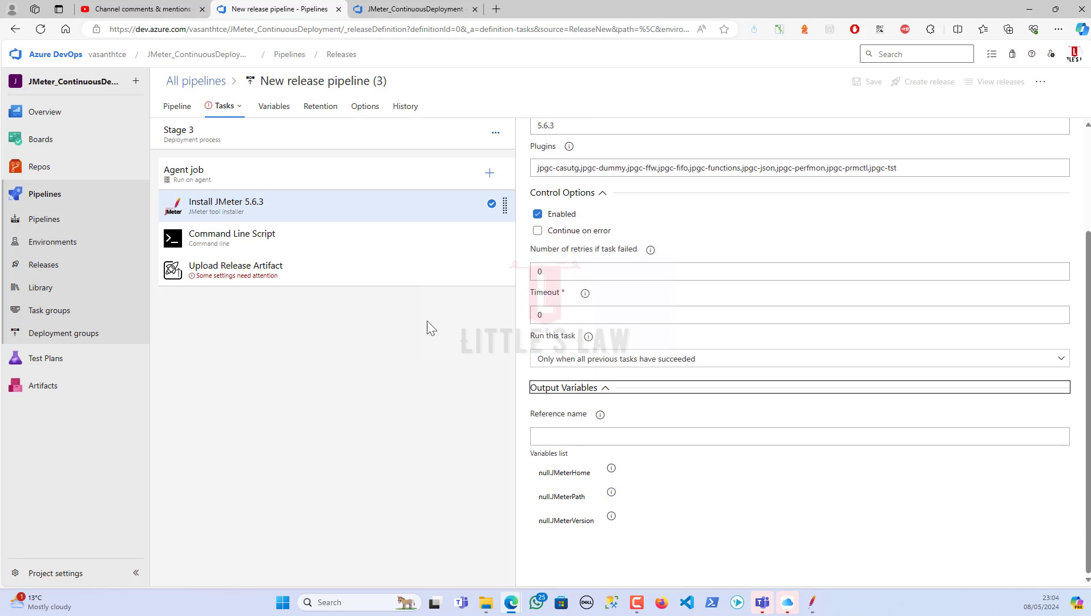
pyautogui.click(307, 247)
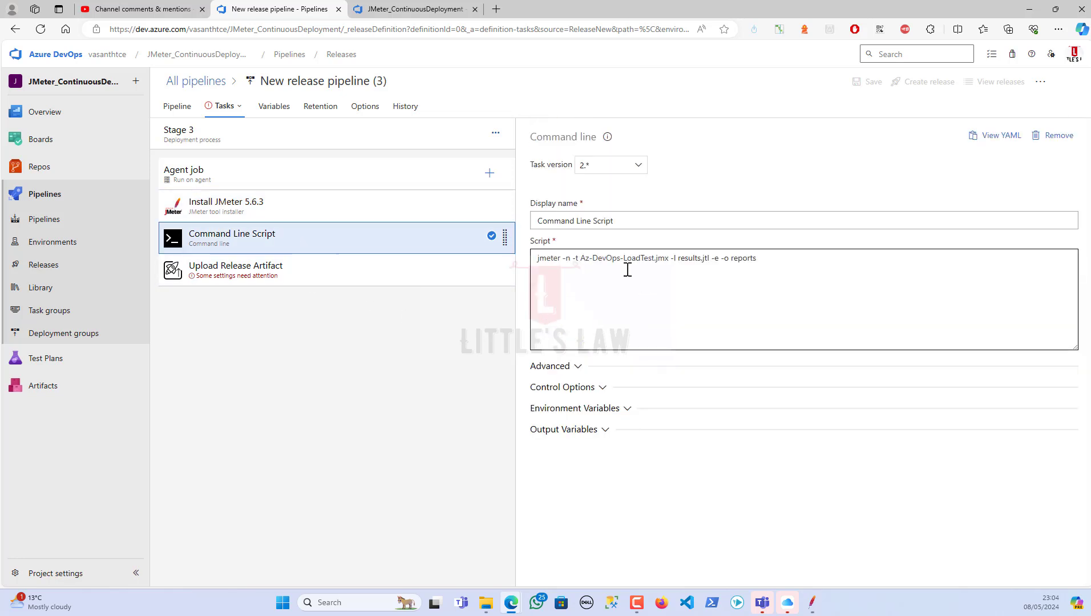
# - Set the Upload Release Artifact task's upload path to the linked artifact folder _JMeter_ContinuousDeployment
pyautogui.click(313, 278)
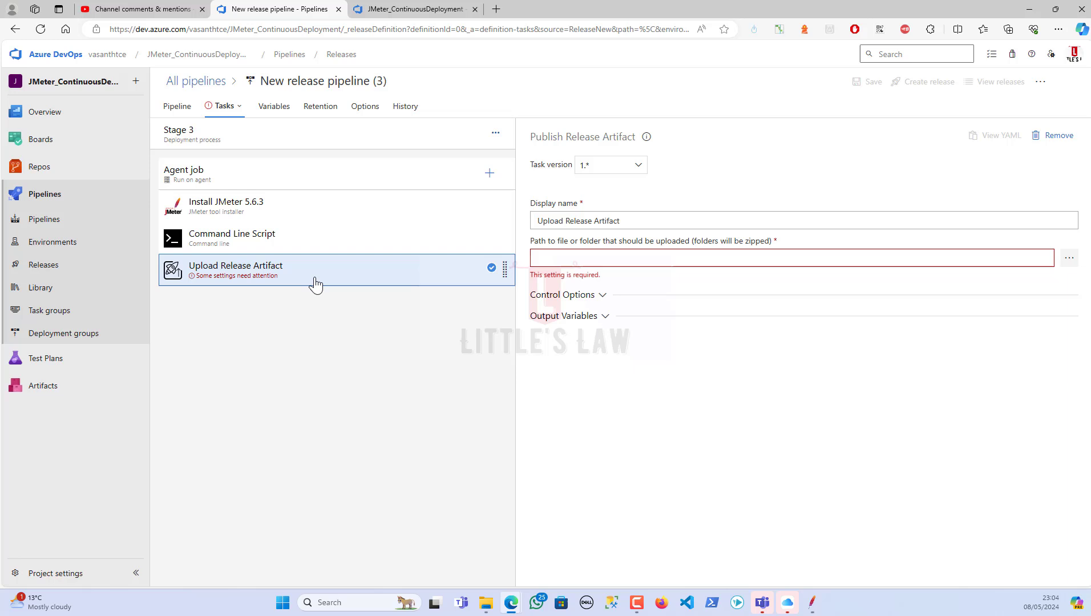
pyautogui.click(1071, 259)
pyautogui.click(477, 218)
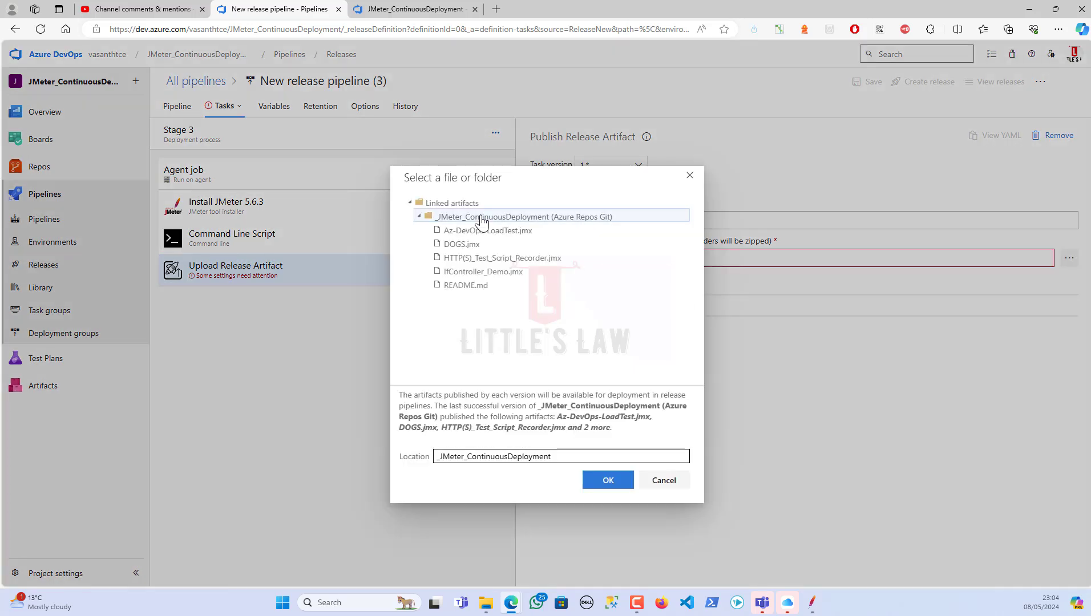
pyautogui.click(606, 481)
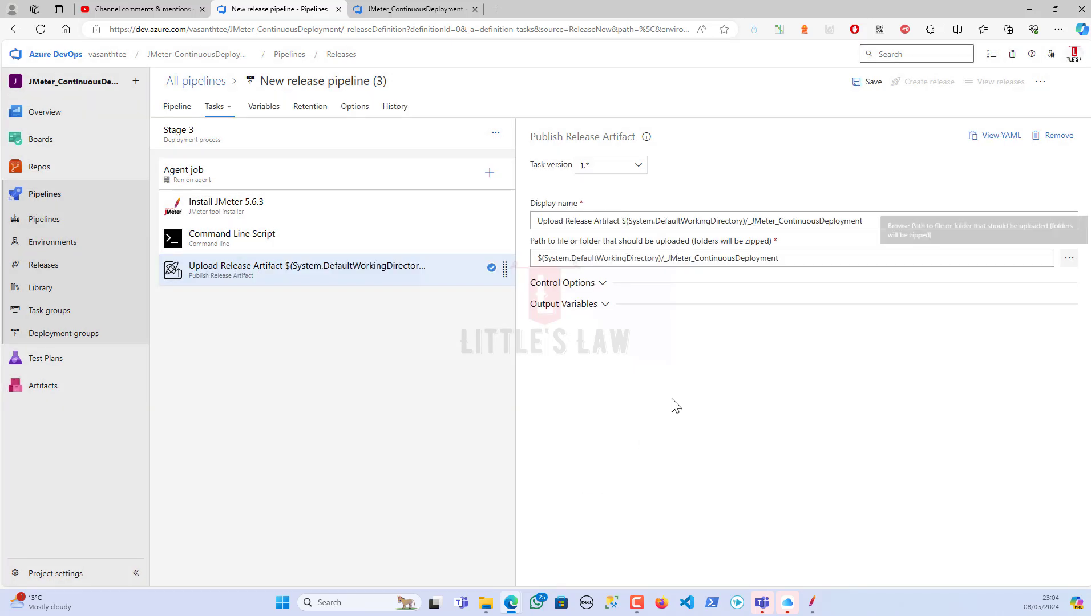
# - Check the Upload Release Artifact task's control options and output variables, and save the release pipeline
pyautogui.click(602, 284)
pyautogui.click(595, 482)
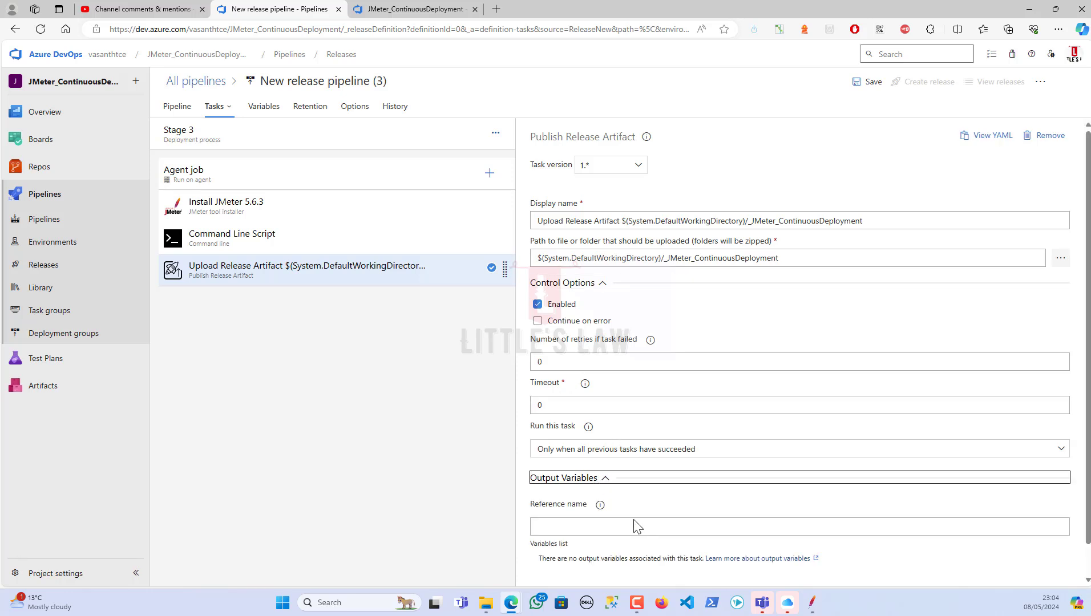
pyautogui.click(864, 91)
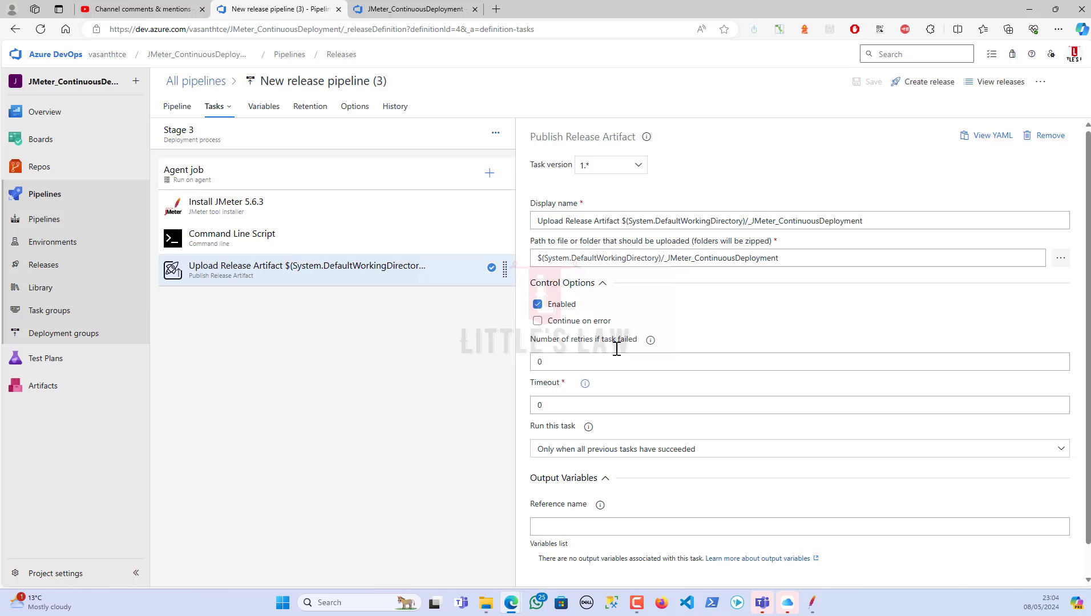
# - Create a release from the saved pipeline with the default artifact version, and open the new release's Stage 3 logs
pyautogui.click(928, 81)
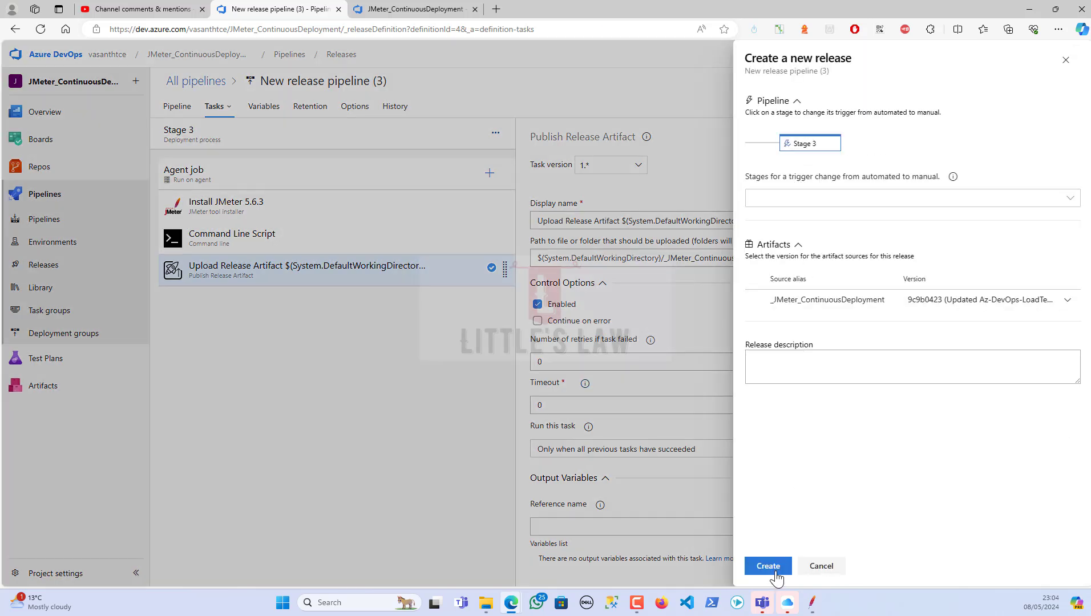
pyautogui.click(753, 566)
pyautogui.click(220, 118)
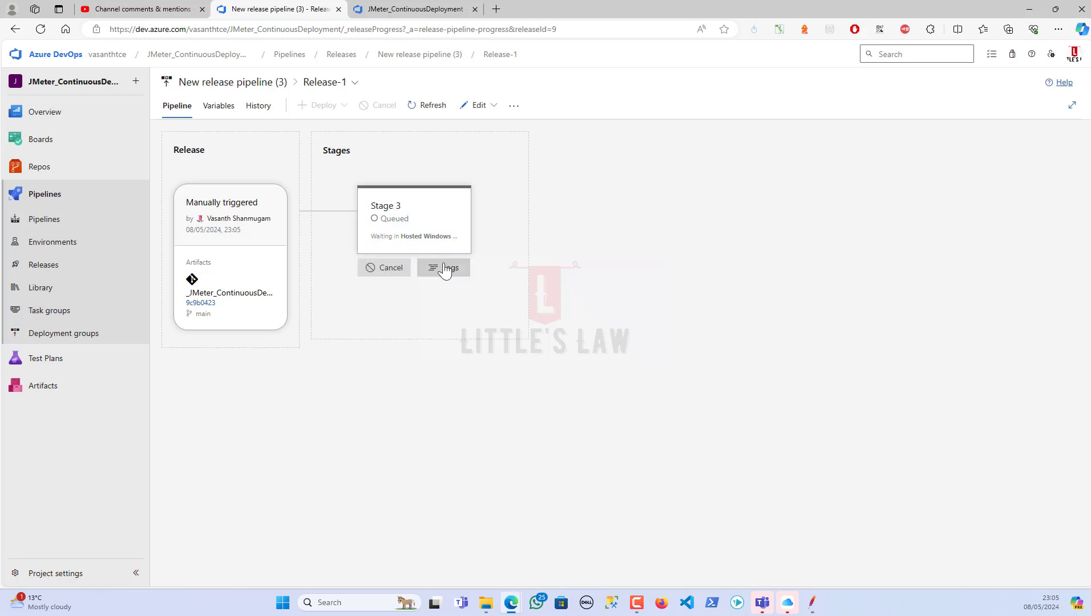
pyautogui.click(445, 270)
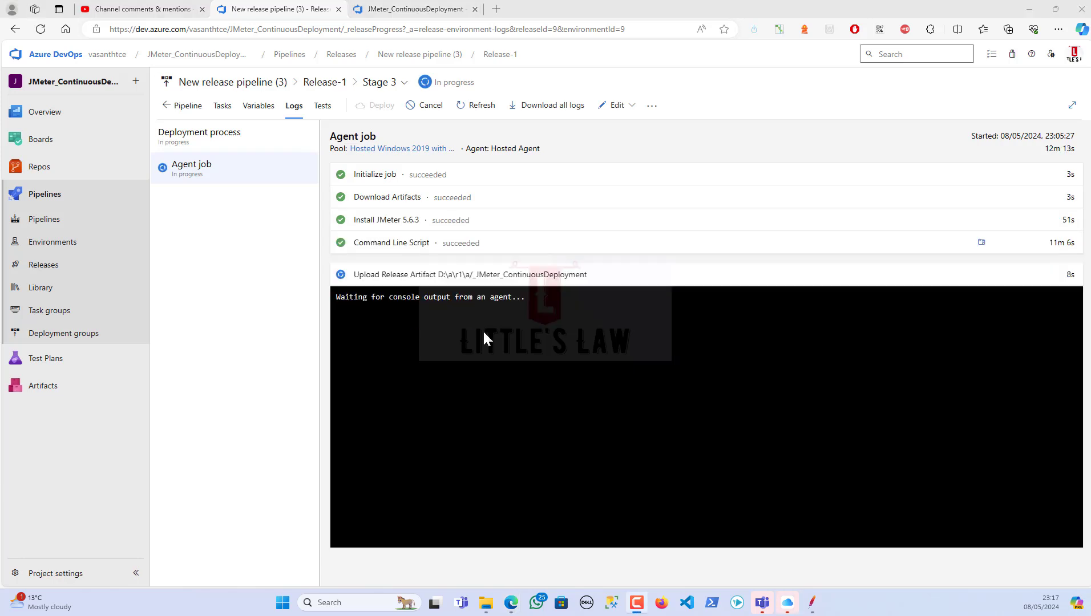
# - Review the summary lines in the Command Line Script task's log, and return to the release overview
pyautogui.click(396, 243)
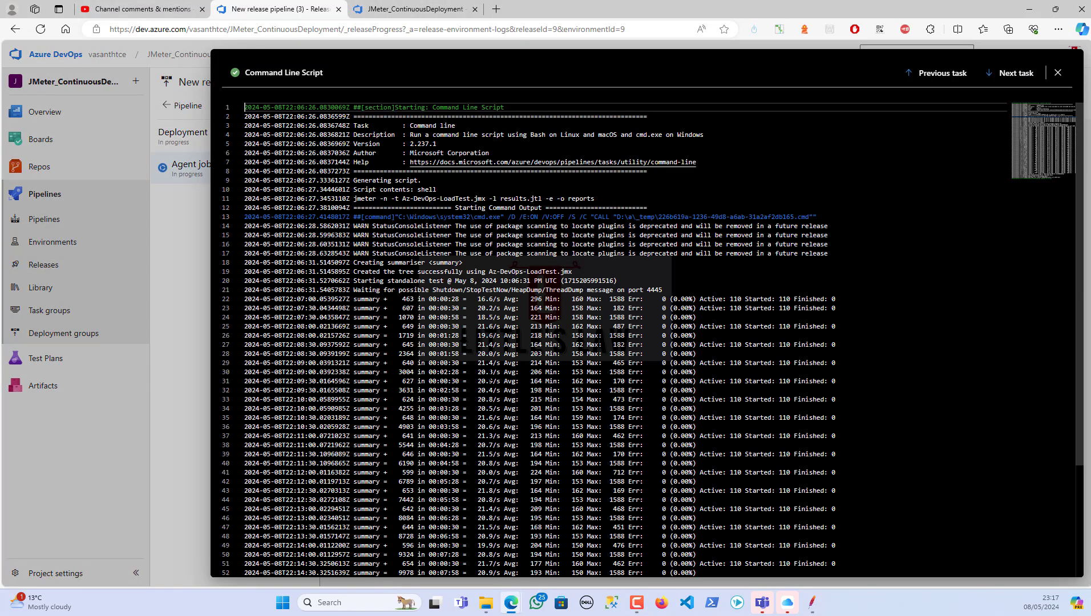
pyautogui.scroll(-2, 495, 364)
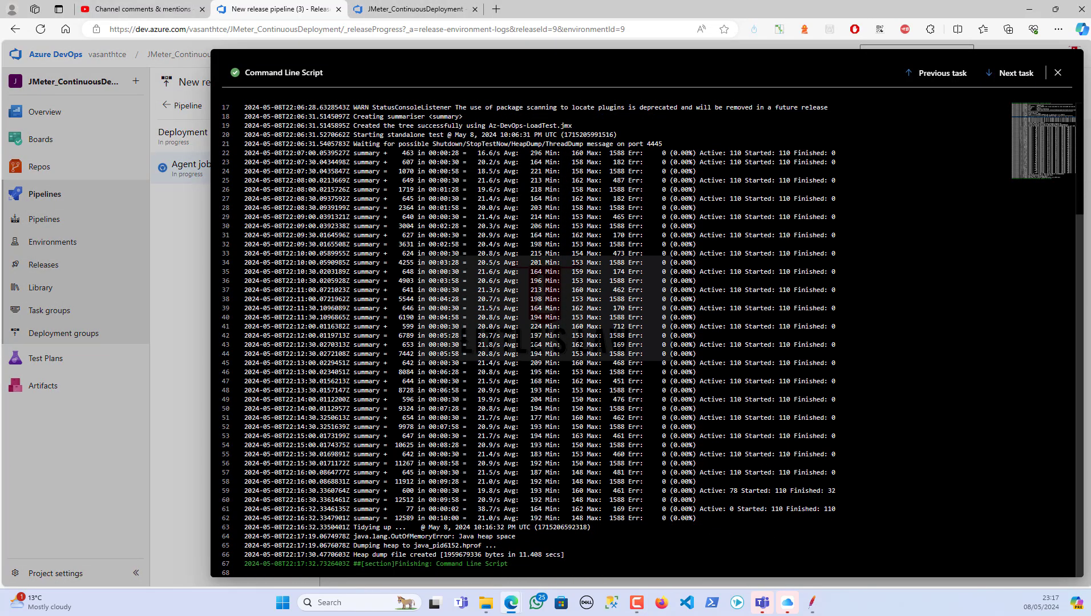
pyautogui.scroll(1, 465, 280)
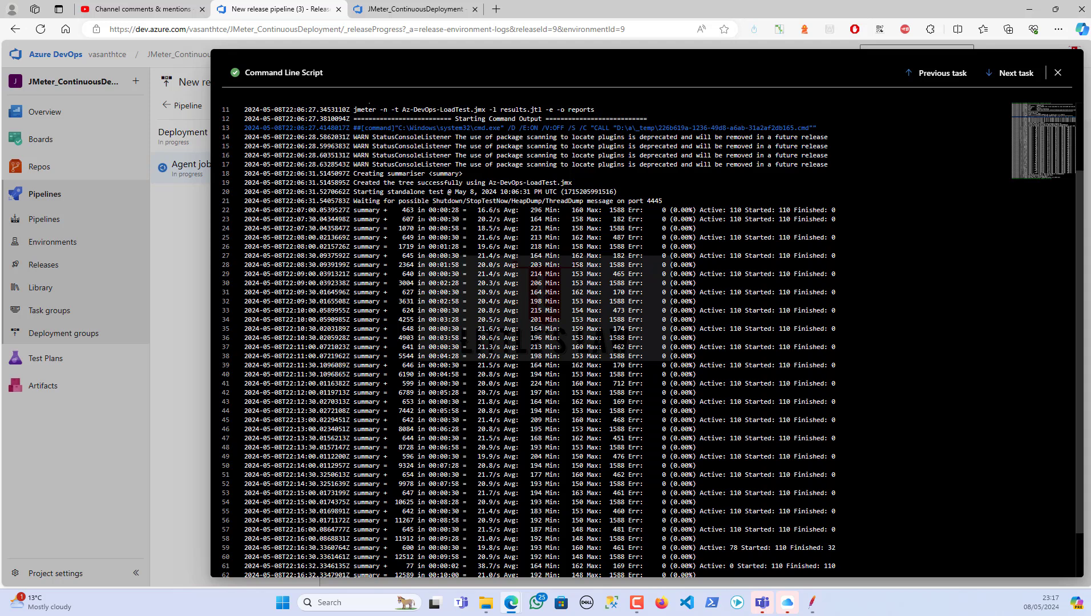
pyautogui.moveTo(427, 210); pyautogui.dragTo(652, 256)
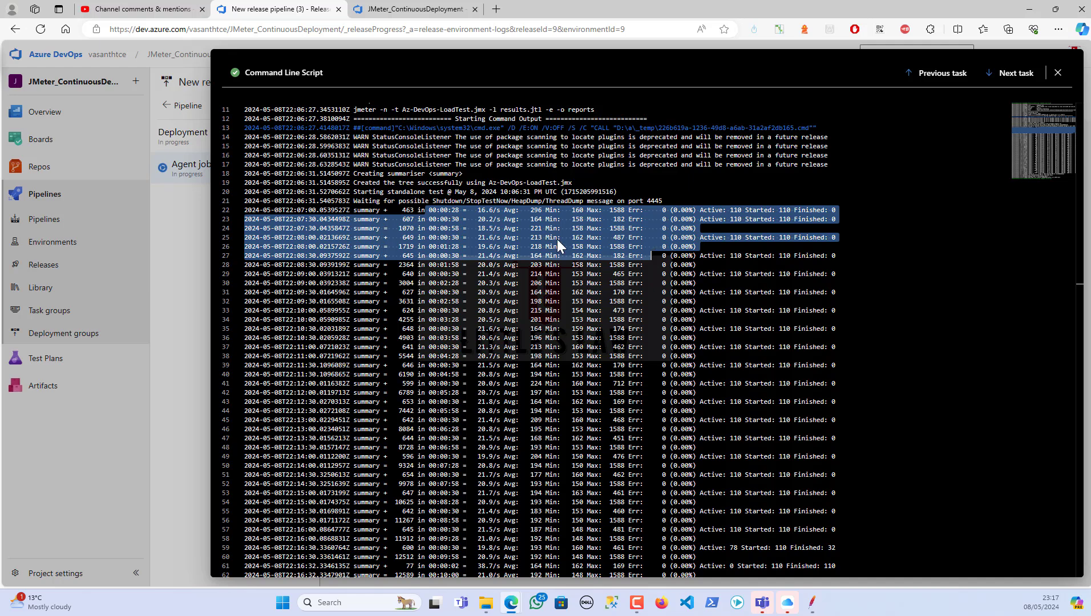
pyautogui.hotkey('alt', 'Left')
# - Reopen the Command Line Script log from Stage 3 and examine its JMeter command, summary lines and final output
pyautogui.moveTo(428, 231)
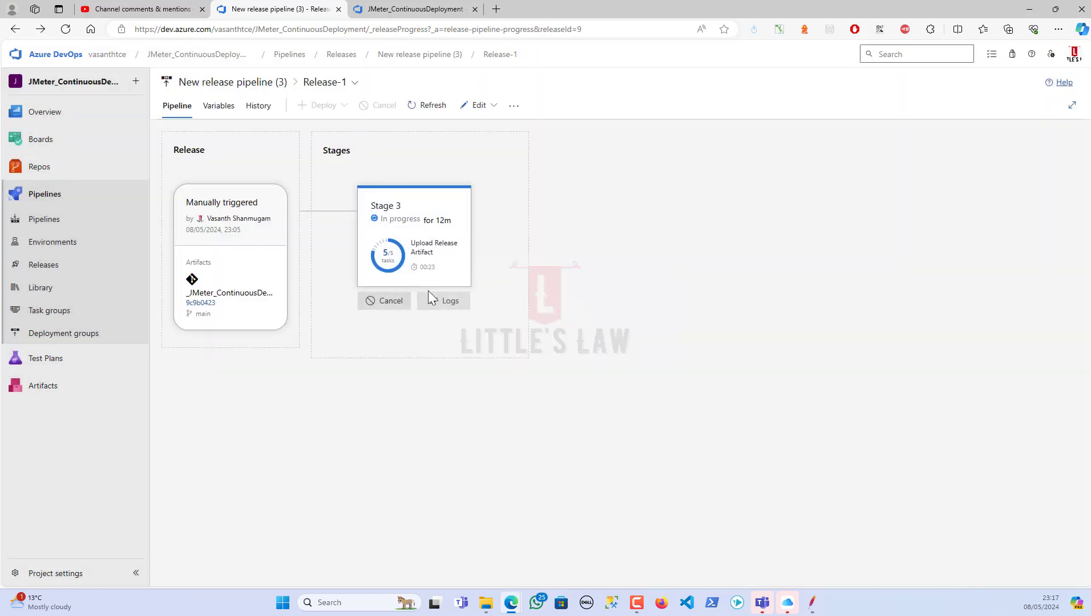
pyautogui.click(444, 299)
pyautogui.click(386, 246)
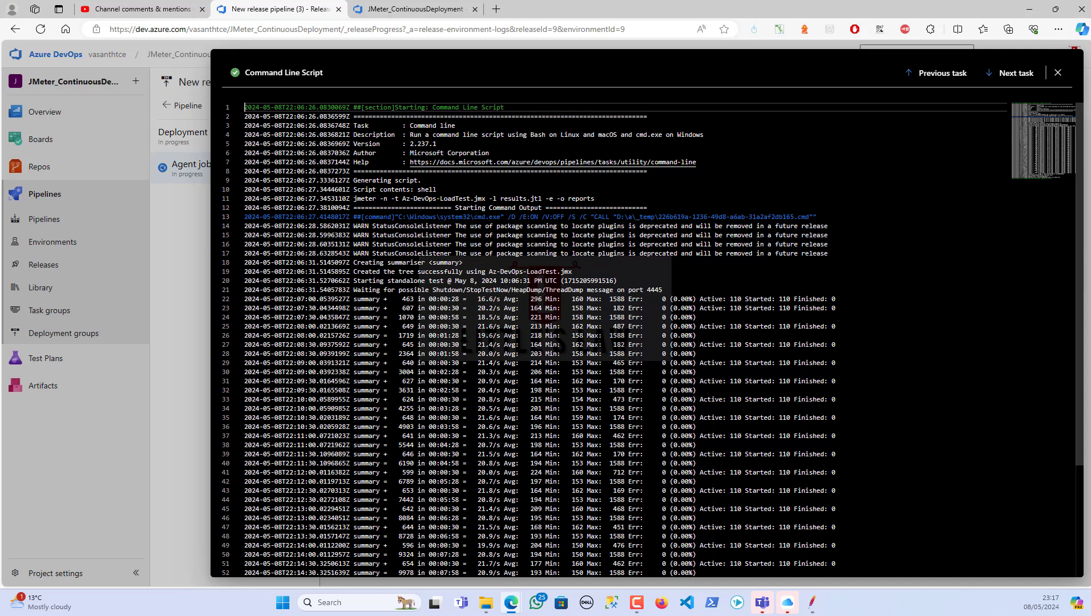
pyautogui.moveTo(382, 299); pyautogui.dragTo(560, 311)
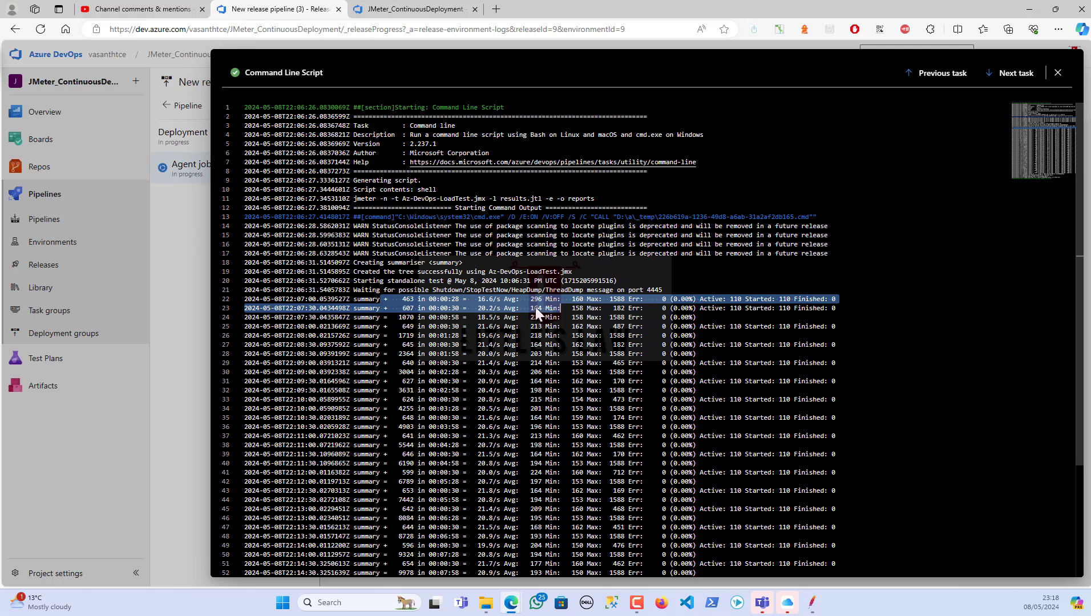
pyautogui.moveTo(354, 198); pyautogui.dragTo(530, 300)
pyautogui.moveTo(353, 199); pyautogui.dragTo(542, 300)
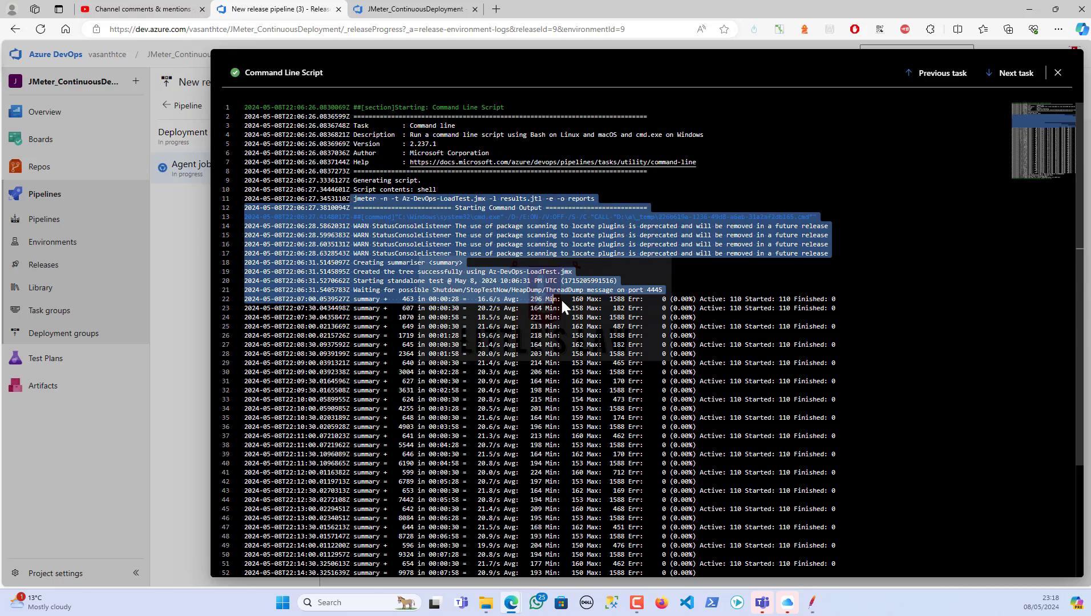
pyautogui.moveTo(380, 198); pyautogui.dragTo(576, 300)
pyautogui.moveTo(357, 199); pyautogui.dragTo(539, 300)
pyautogui.scroll(-3, 668, 328)
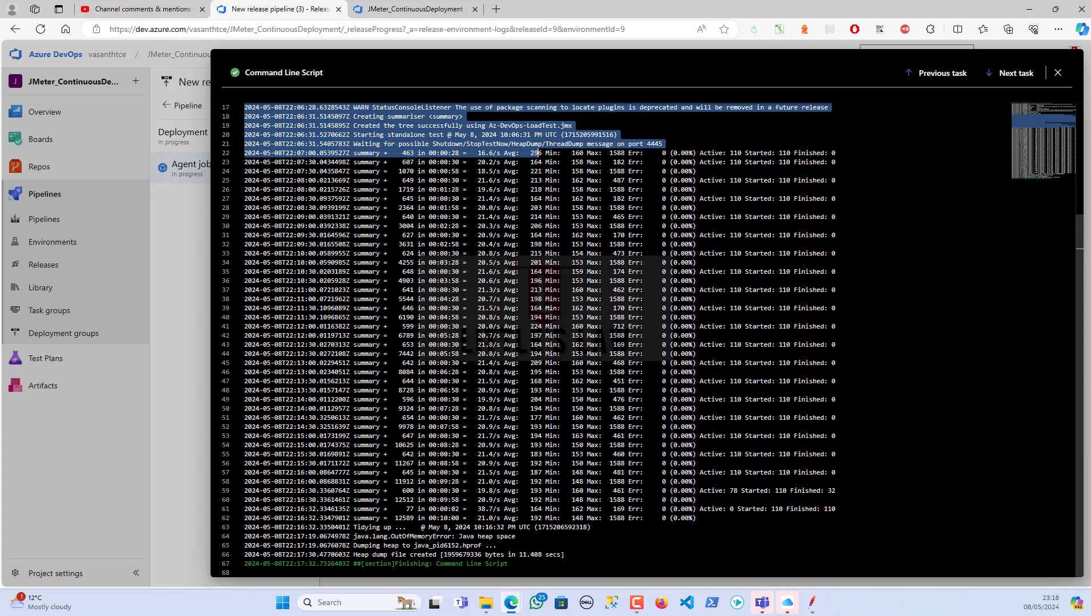
pyautogui.scroll(1, 712, 381)
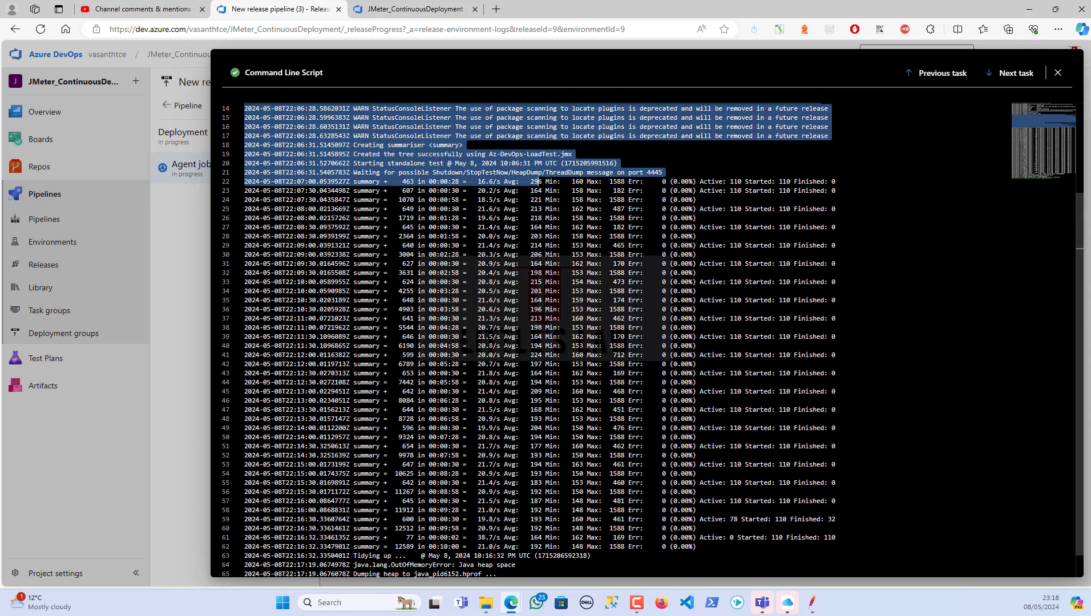
# - Compare the active and started thread counts at the beginning and end of the test run, and close the task log
pyautogui.doubleClick(738, 182)
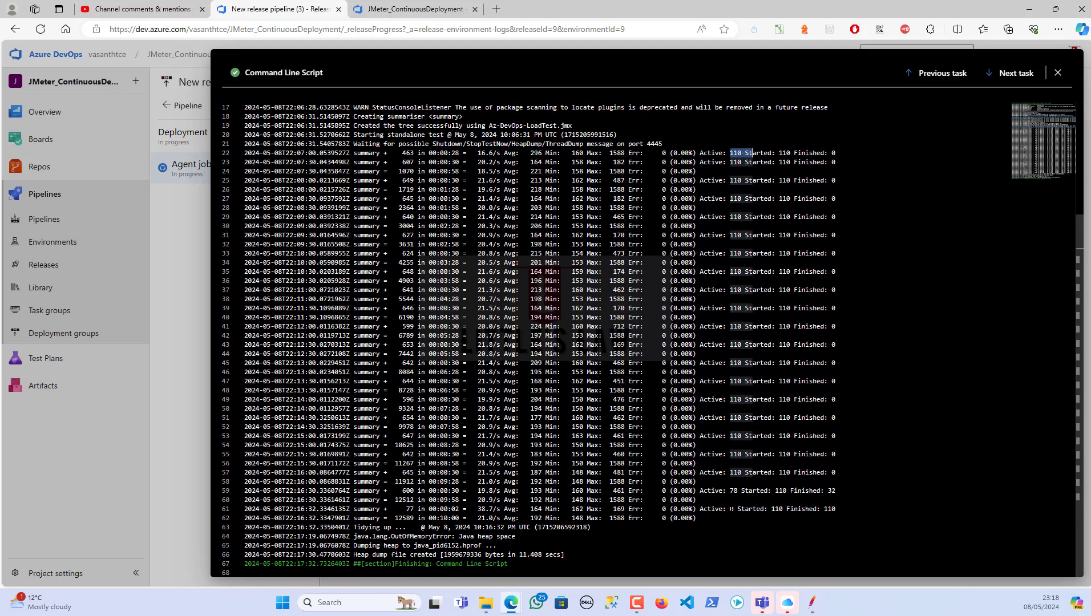
pyautogui.doubleClick(732, 509)
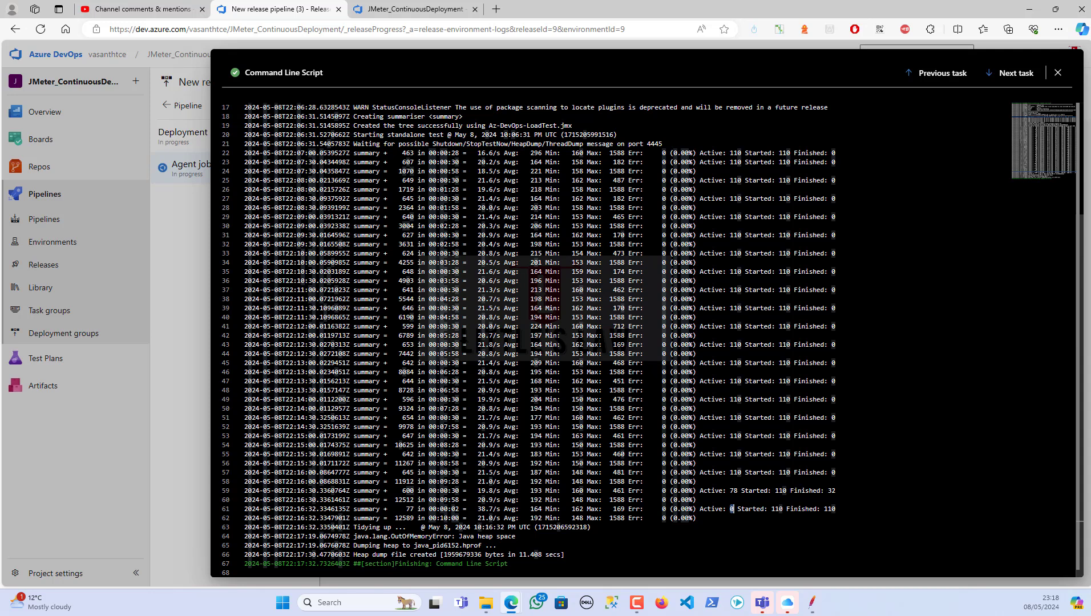
pyautogui.doubleClick(778, 509)
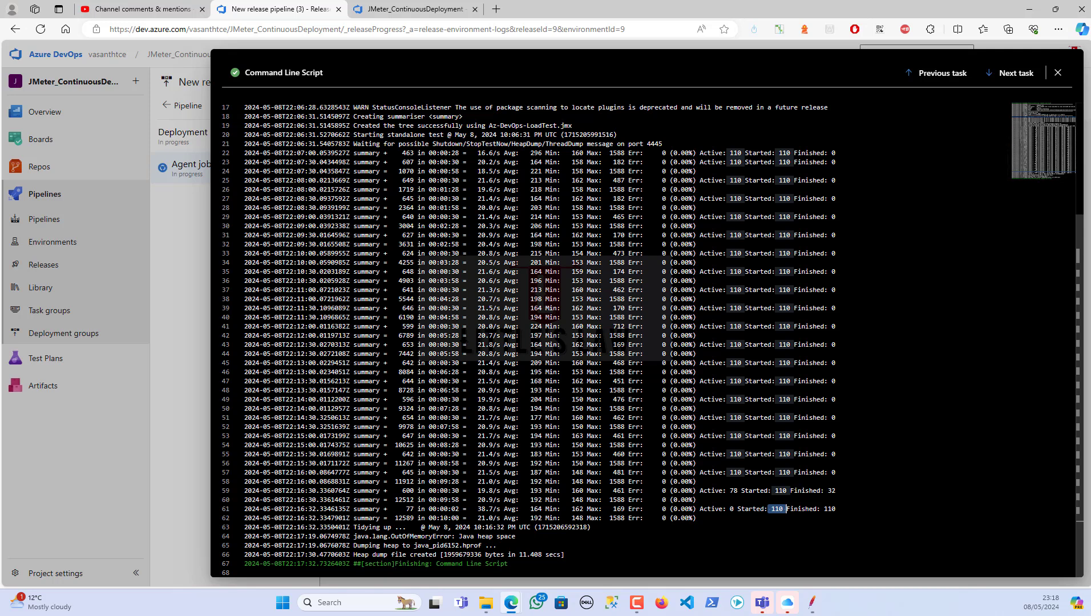
pyautogui.scroll(3, 1045, 117)
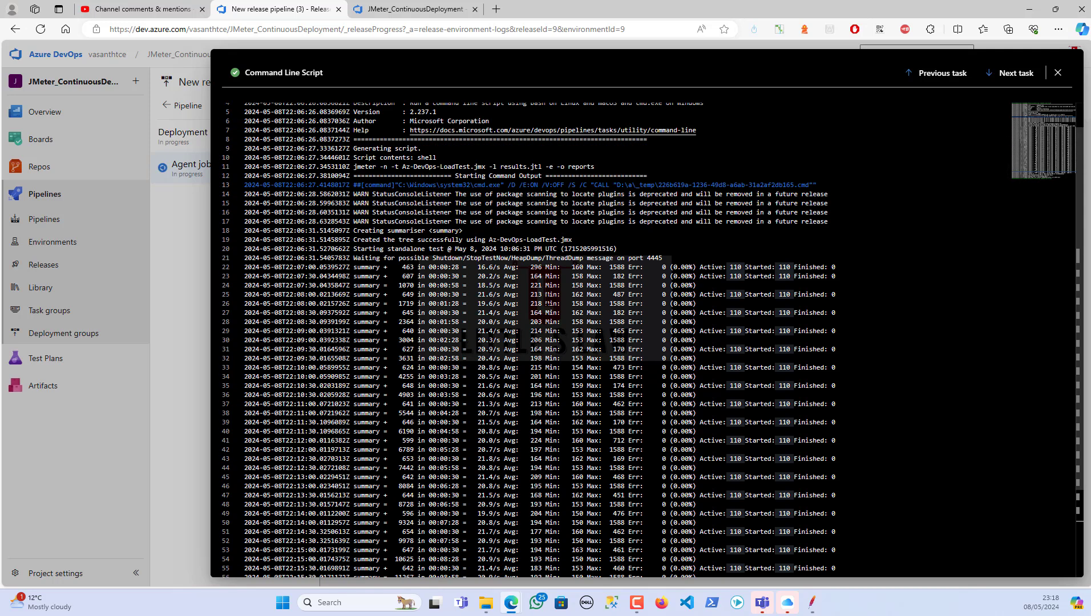
pyautogui.scroll(-3, 653, 341)
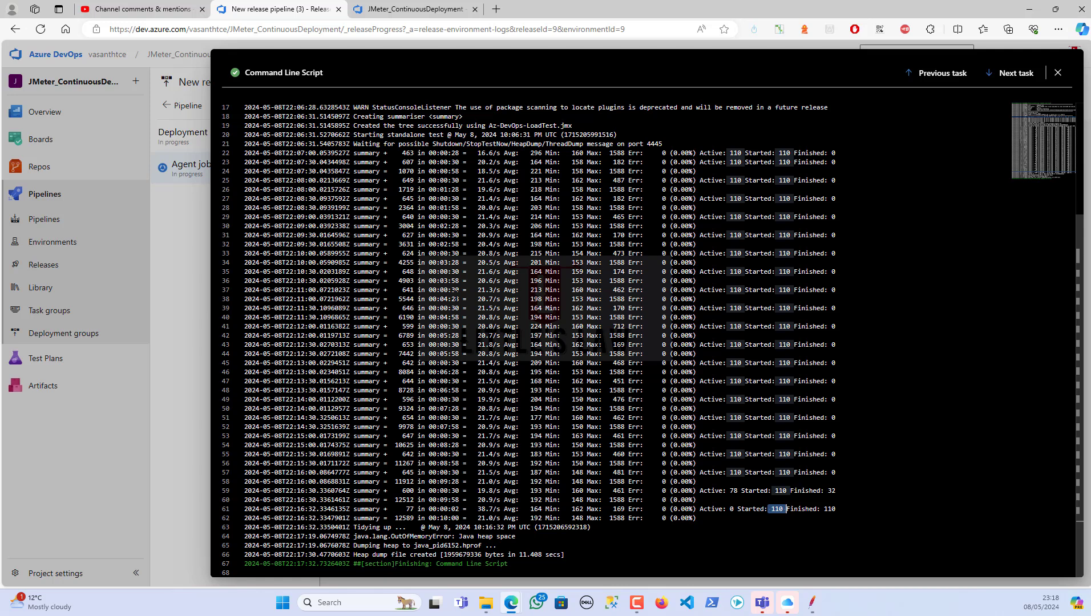
pyautogui.click(1058, 73)
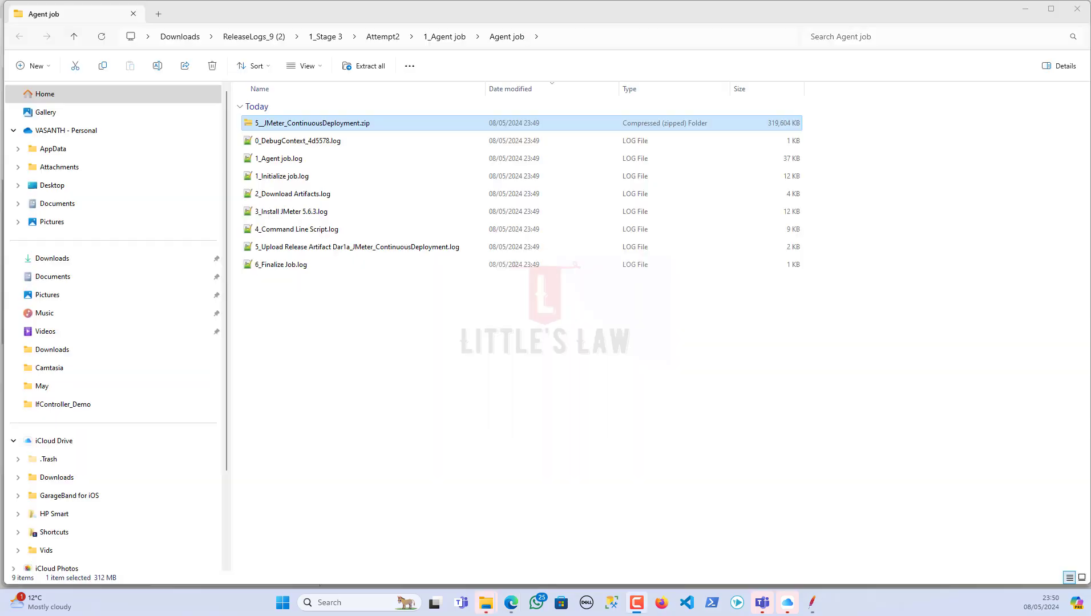
# - Extract the downloaded archive 5__JMeter_ContinuousDeployment.zip in the Agent job folder
pyautogui.rightClick(318, 130)
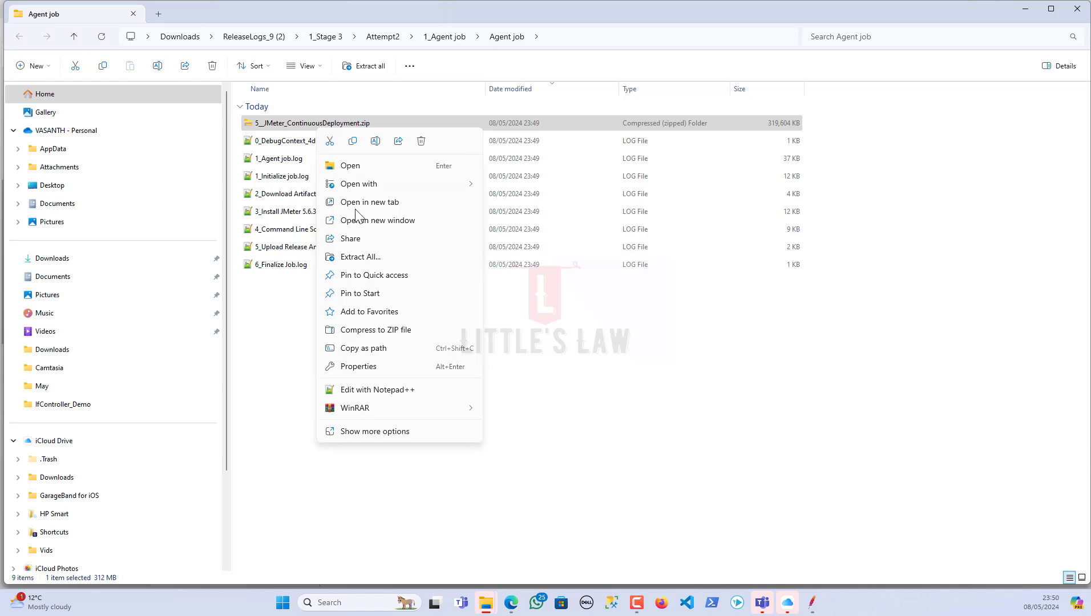
pyautogui.click(363, 258)
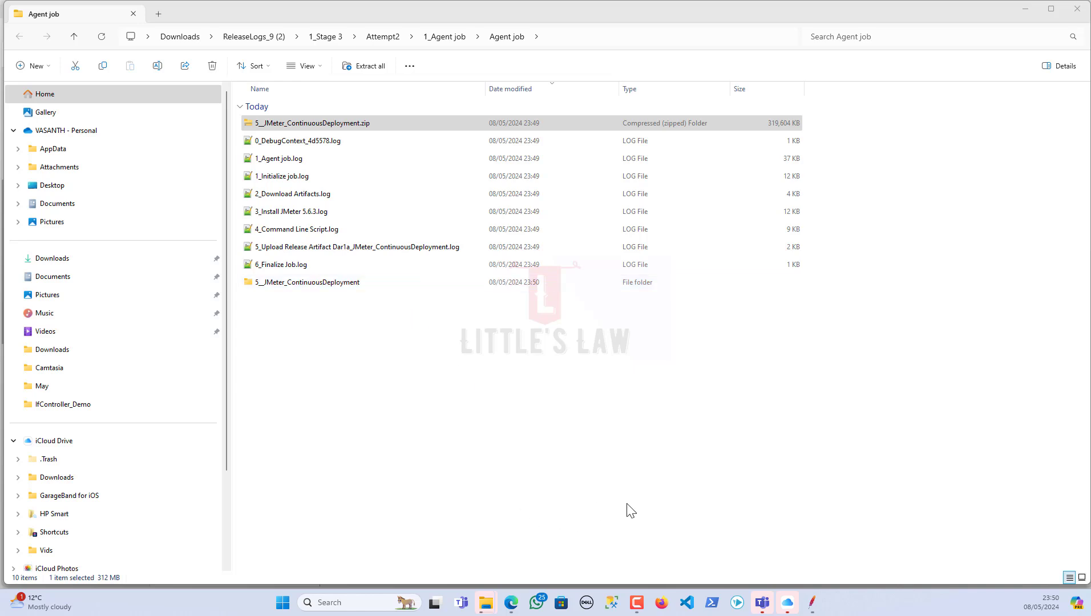
# - Switch to Apache JMeter, look at the test plan's Summary Report and Aggregate Report listeners, and minimize it
pyautogui.click(811, 603)
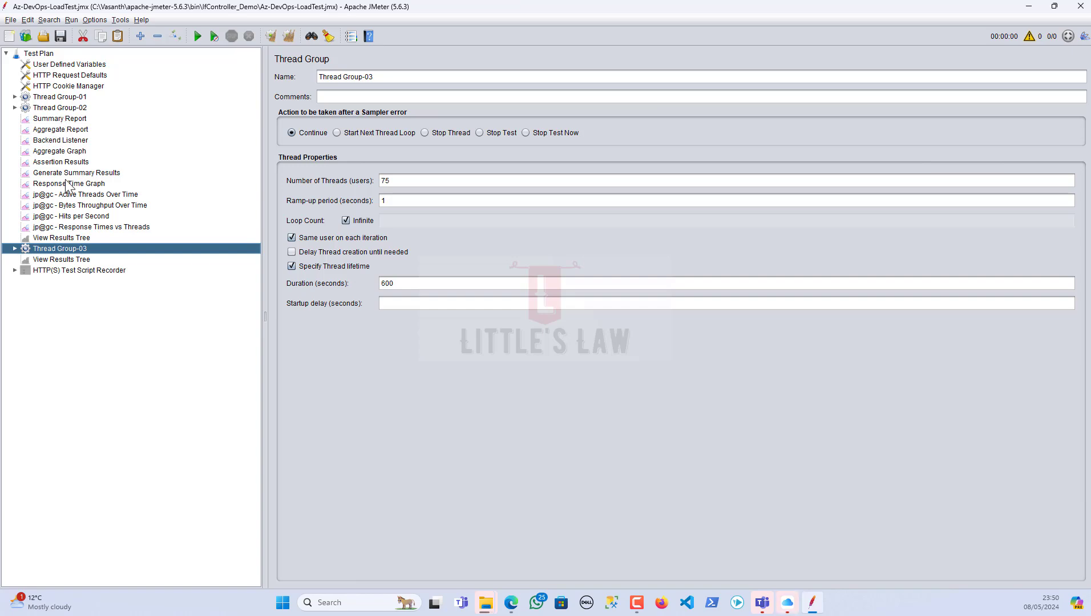
pyautogui.click(68, 120)
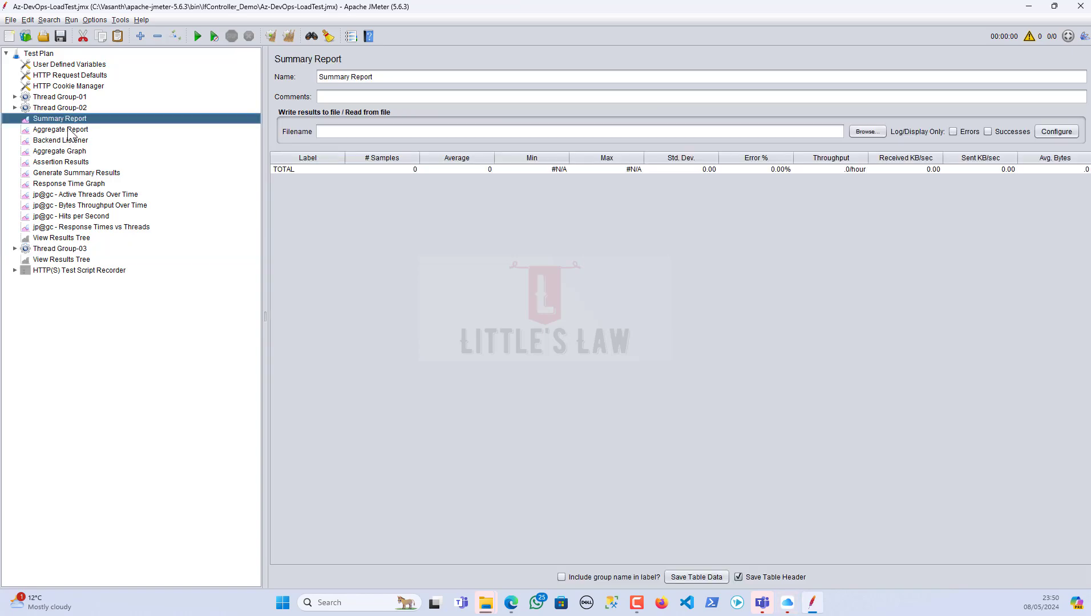
pyautogui.click(69, 130)
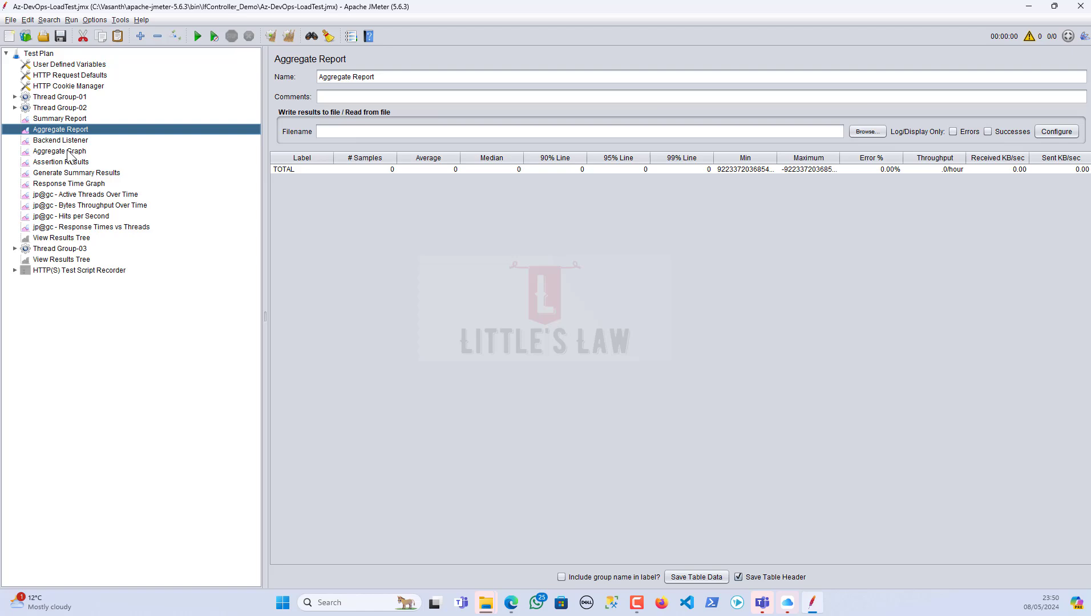
pyautogui.click(1029, 8)
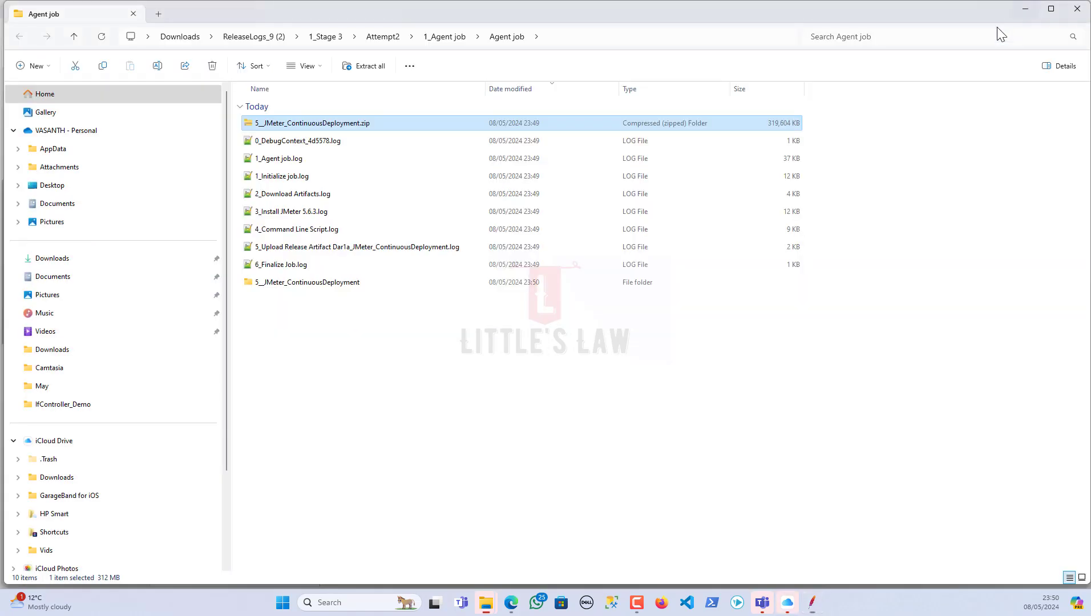
# - Switch to Azure DevOps in the browser and open Az-DevOps-LoadTest.jmx from the repository files
pyautogui.moveTo(510, 604)
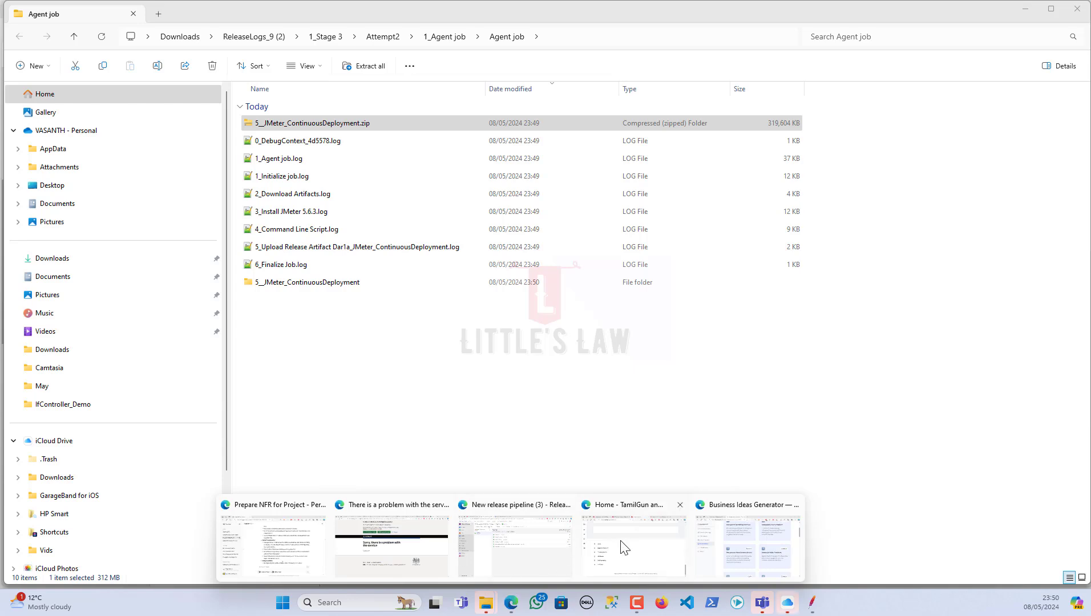
pyautogui.click(550, 533)
pyautogui.moveTo(53, 170)
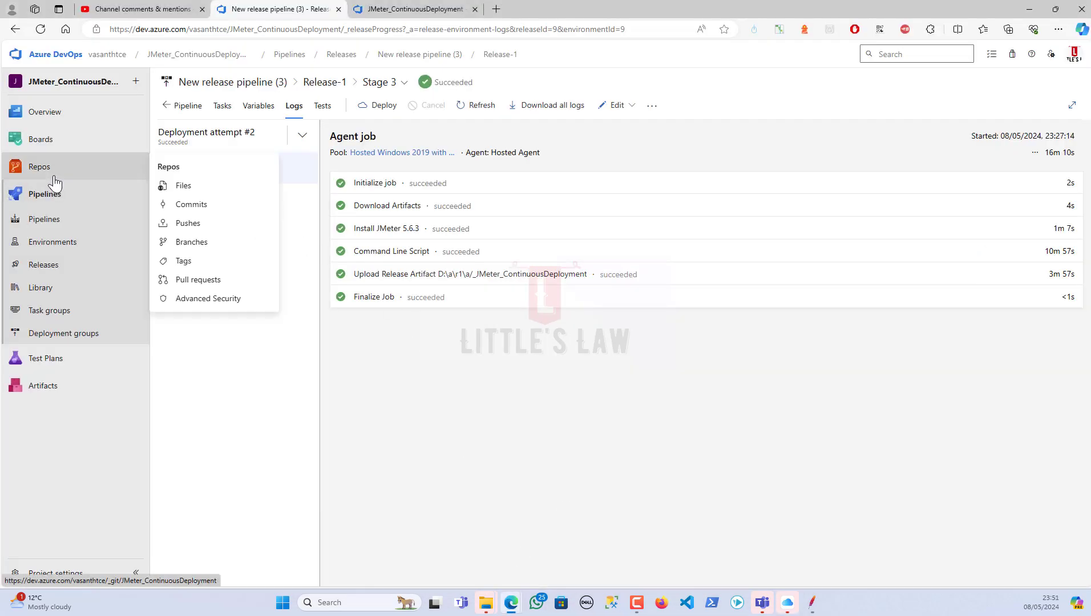
pyautogui.click(197, 187)
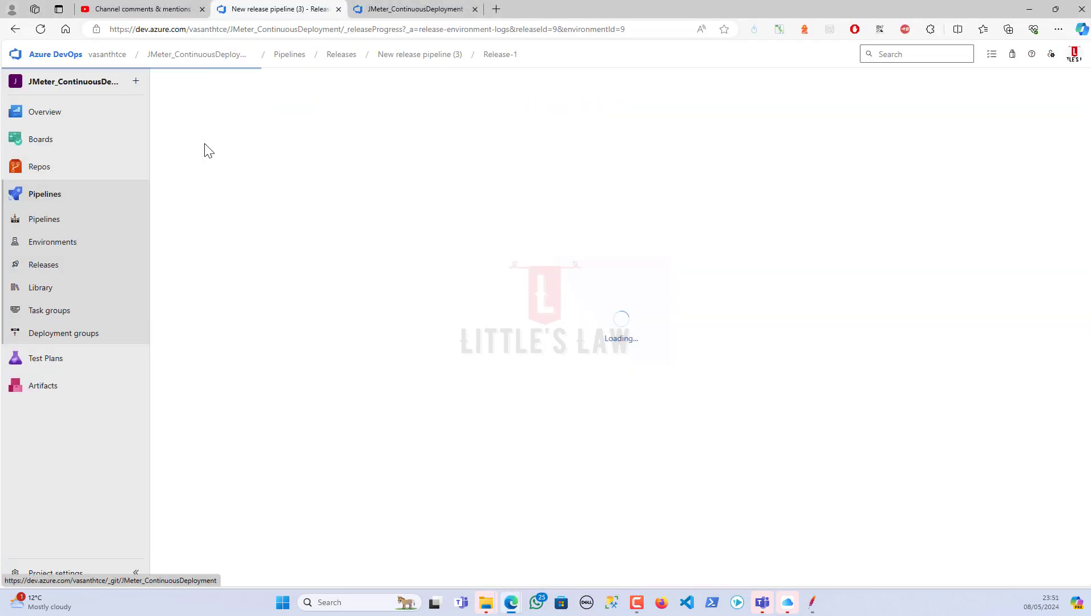
pyautogui.click(230, 107)
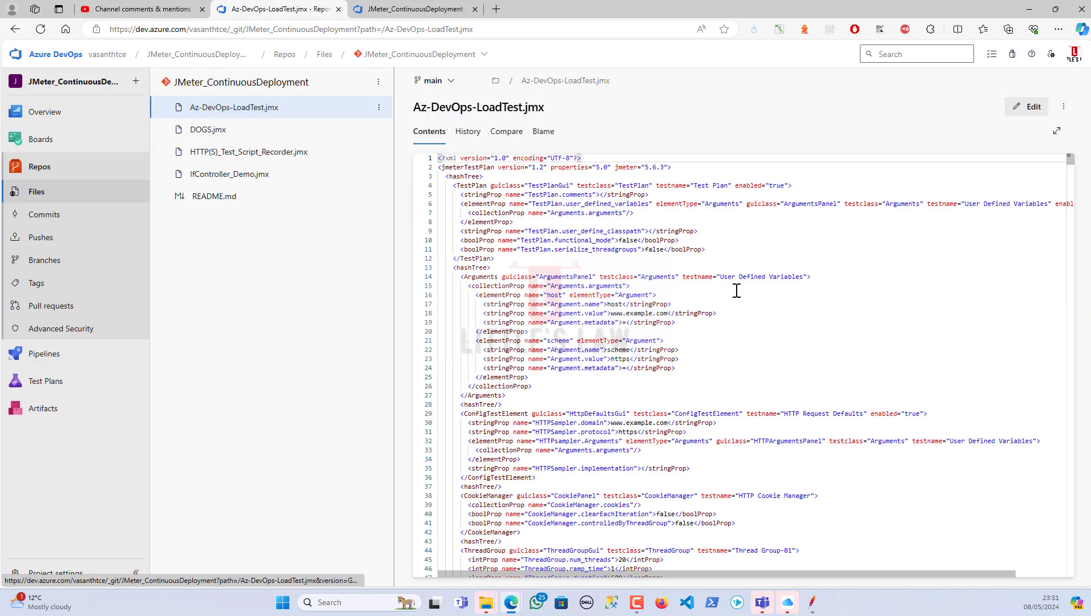
# - Search Az-DevOps-LoadTest.jmx for "summary" and examine the enabled attributes of the Summary Report and Aggregate Report listeners
pyautogui.click(766, 287)
pyautogui.hotkey('ctrl', 'f')
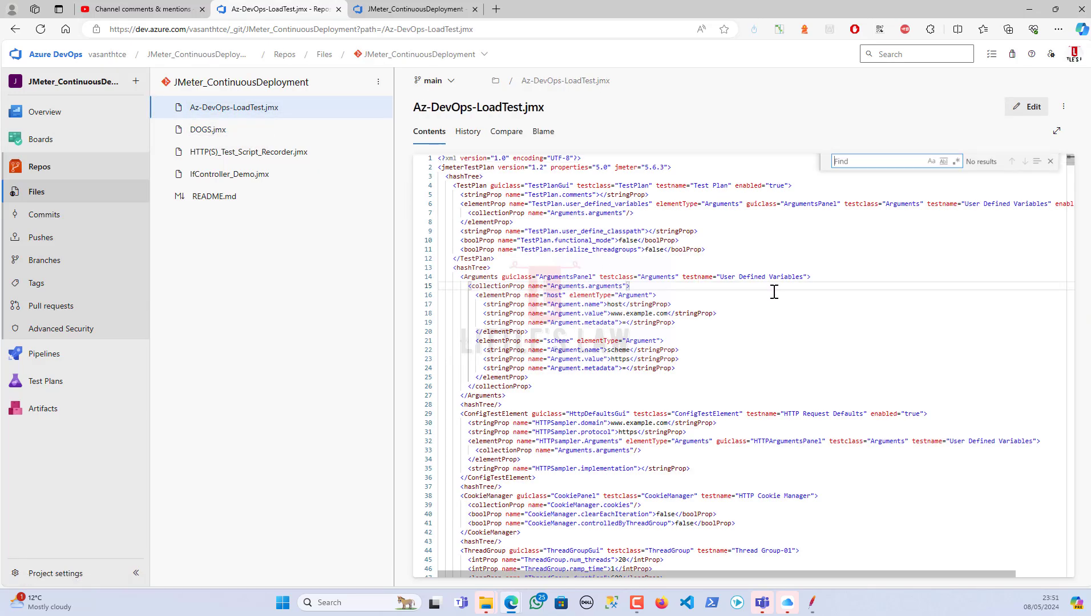
pyautogui.write('summary')
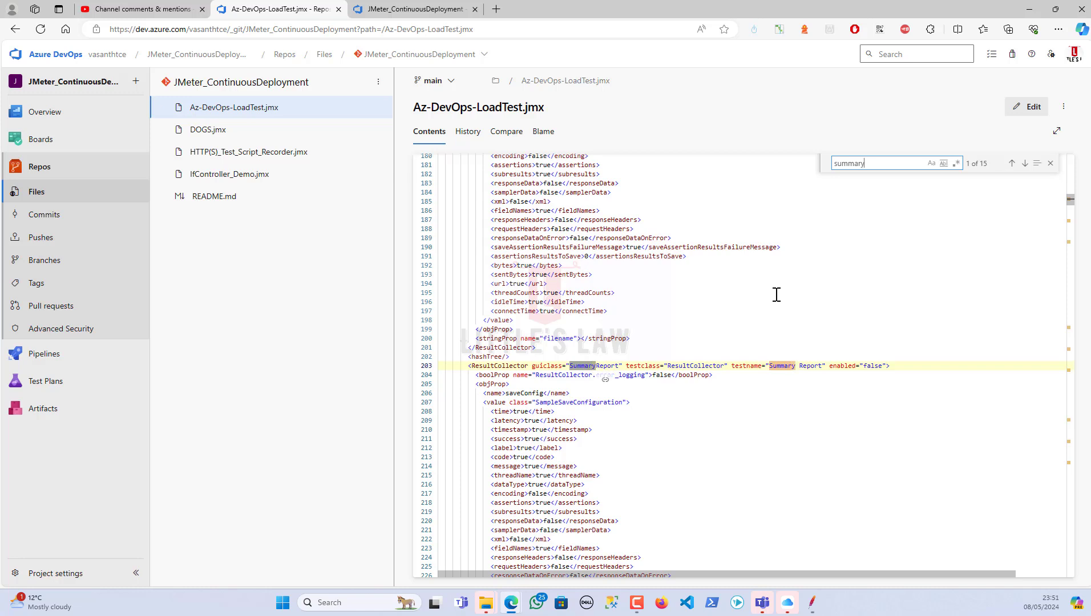
pyautogui.scroll(-1, 679, 416)
pyautogui.scroll(-2, 662, 394)
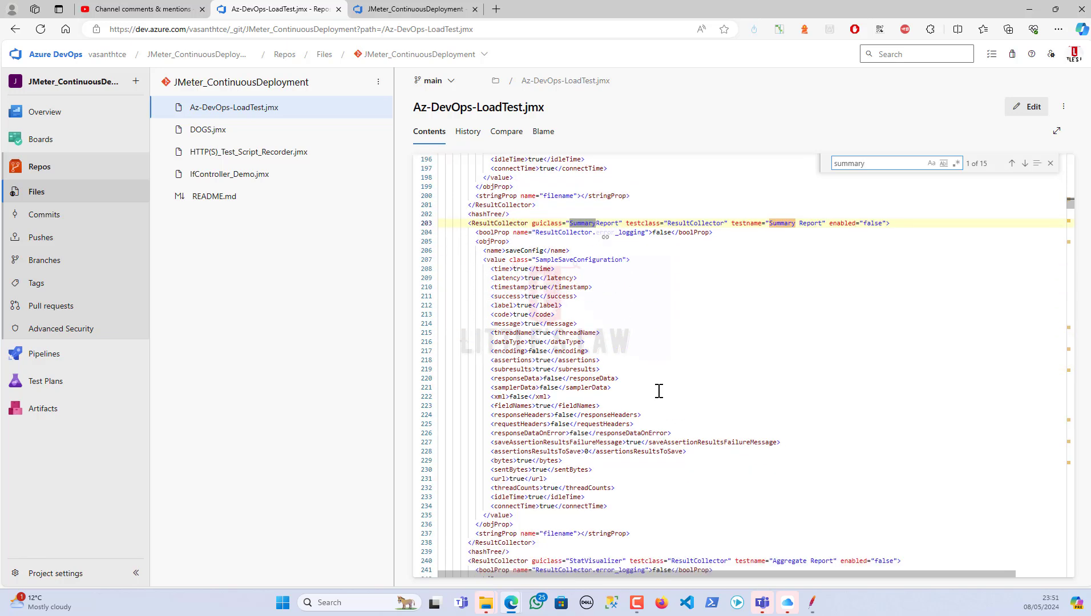
pyautogui.scroll(-3, 657, 399)
pyautogui.scroll(-3, 659, 434)
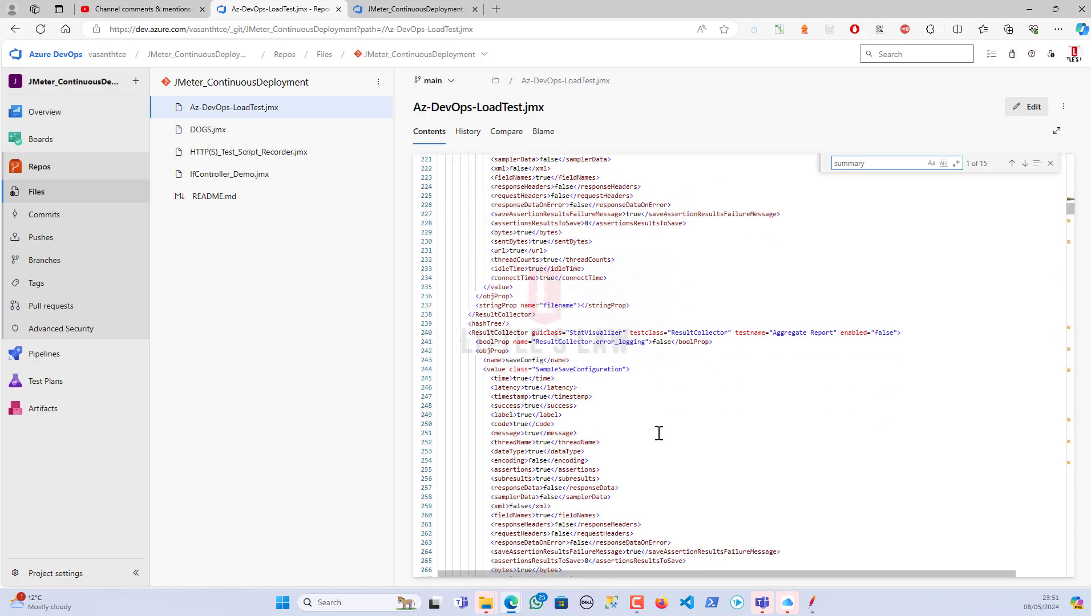
# - Switch to File Explorer, open the extracted 5__JMeter_ContinuousDeployment folder, and look inside its temp folder
pyautogui.scroll(-1, 659, 434)
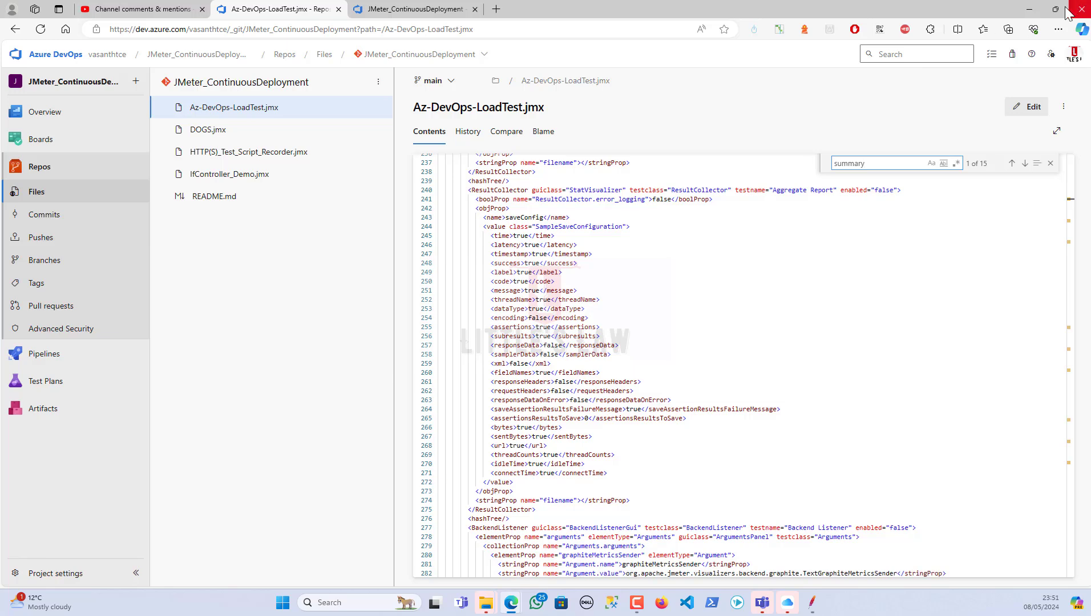
pyautogui.click(1030, 10)
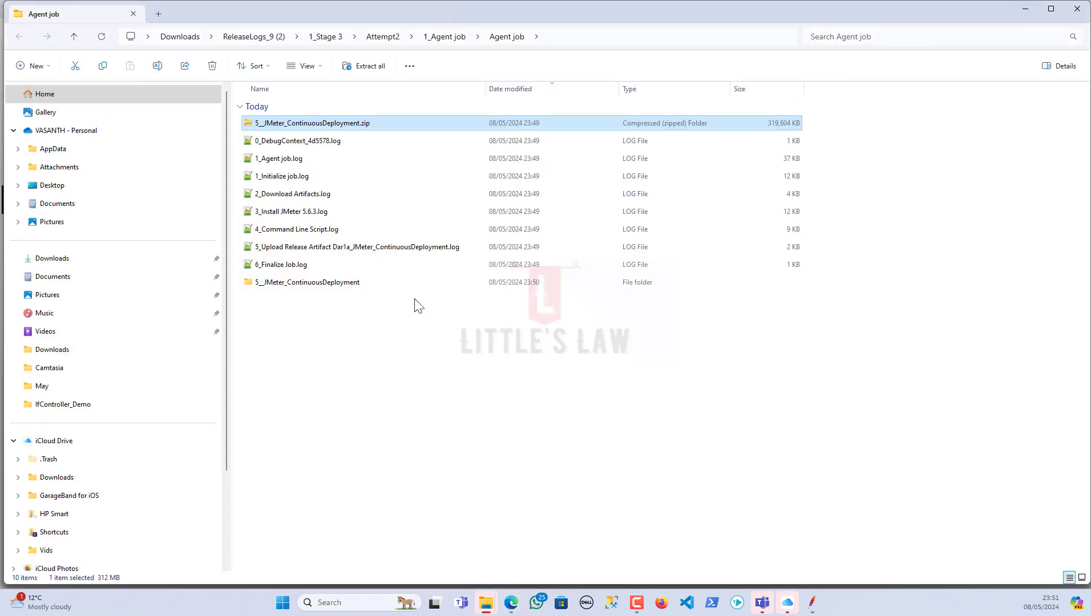
pyautogui.doubleClick(335, 285)
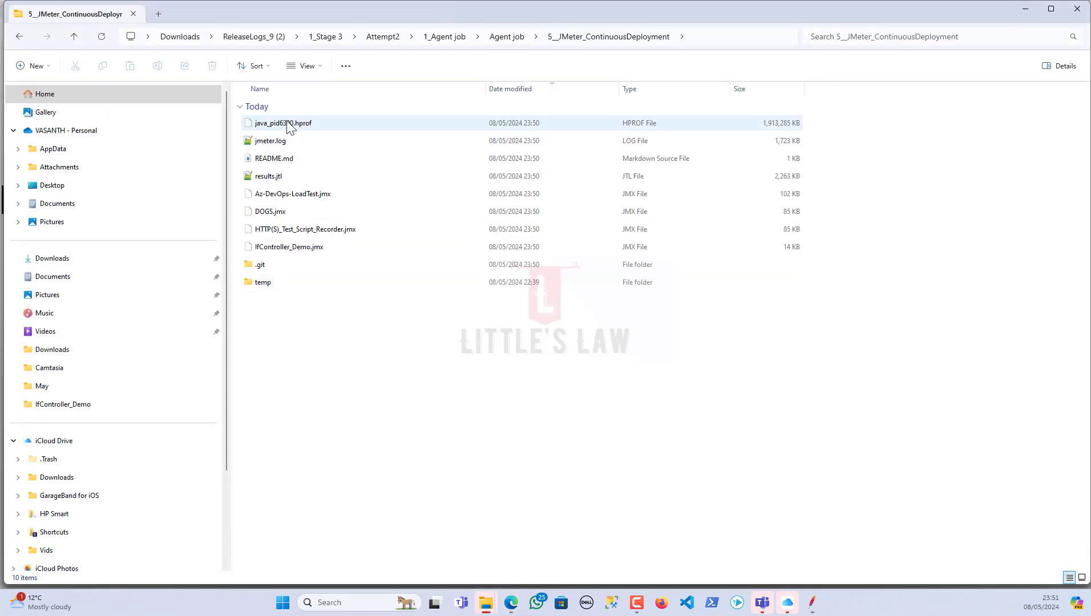
pyautogui.doubleClick(280, 282)
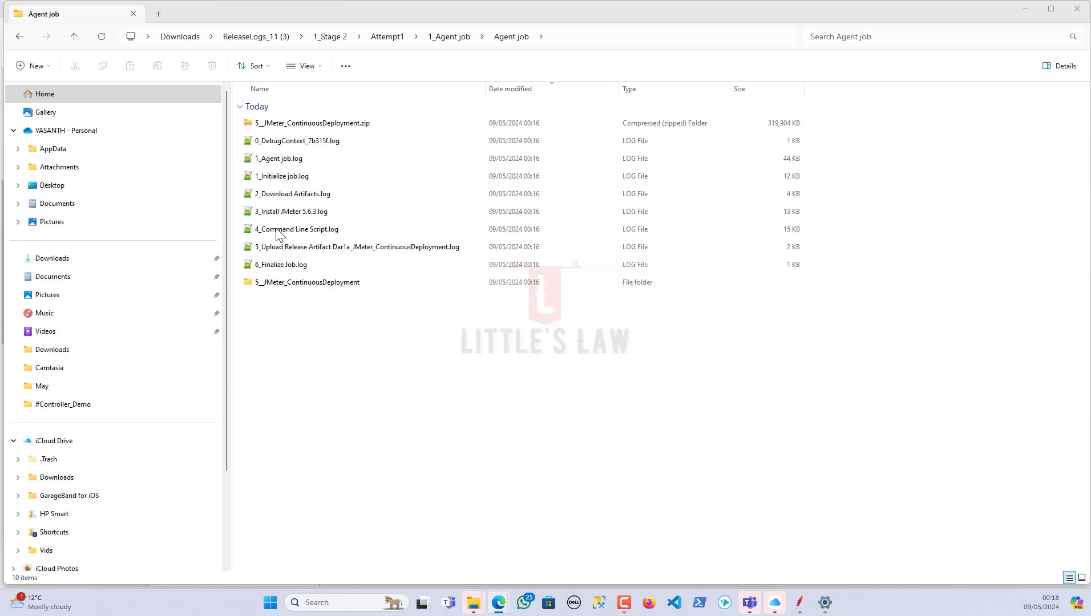
# - Switch to the Azure DevOps release in the browser and open Az-DevOps-LoadTest.jmx from the repository files
pyautogui.moveTo(499, 602)
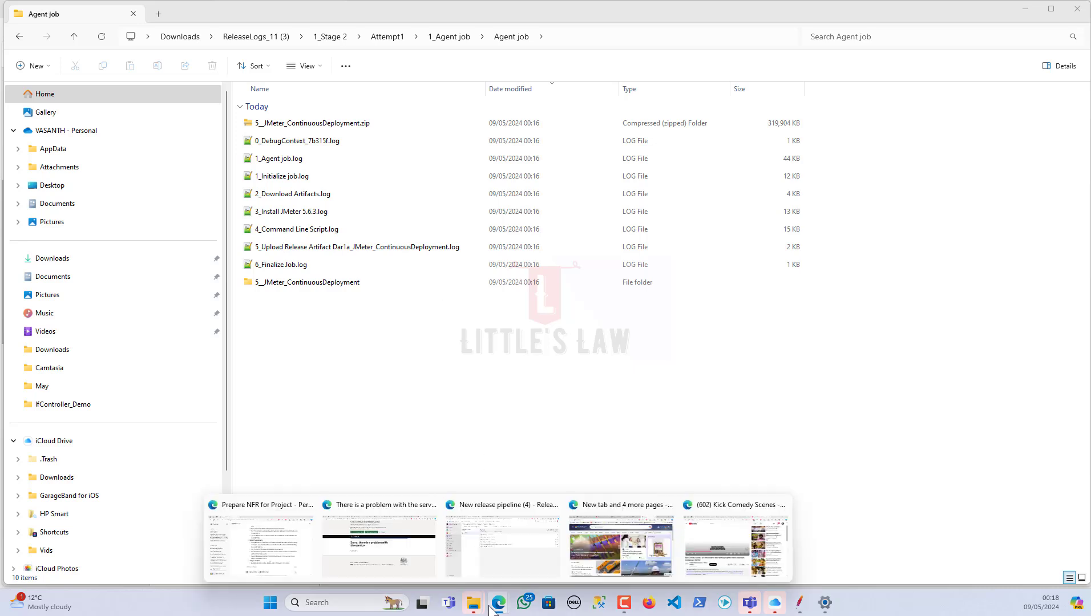
pyautogui.click(513, 548)
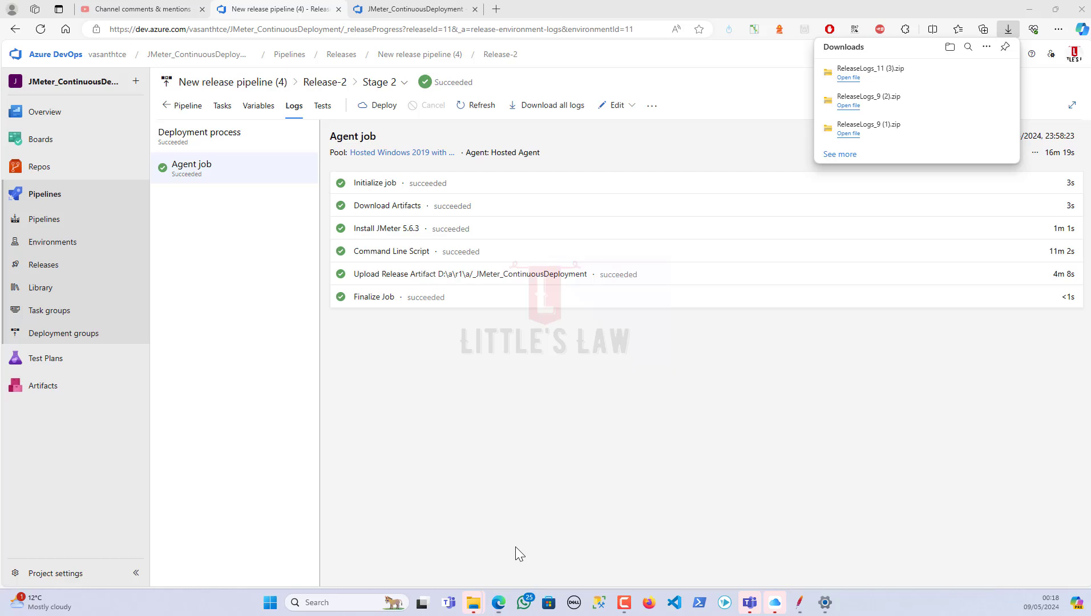
pyautogui.click(52, 179)
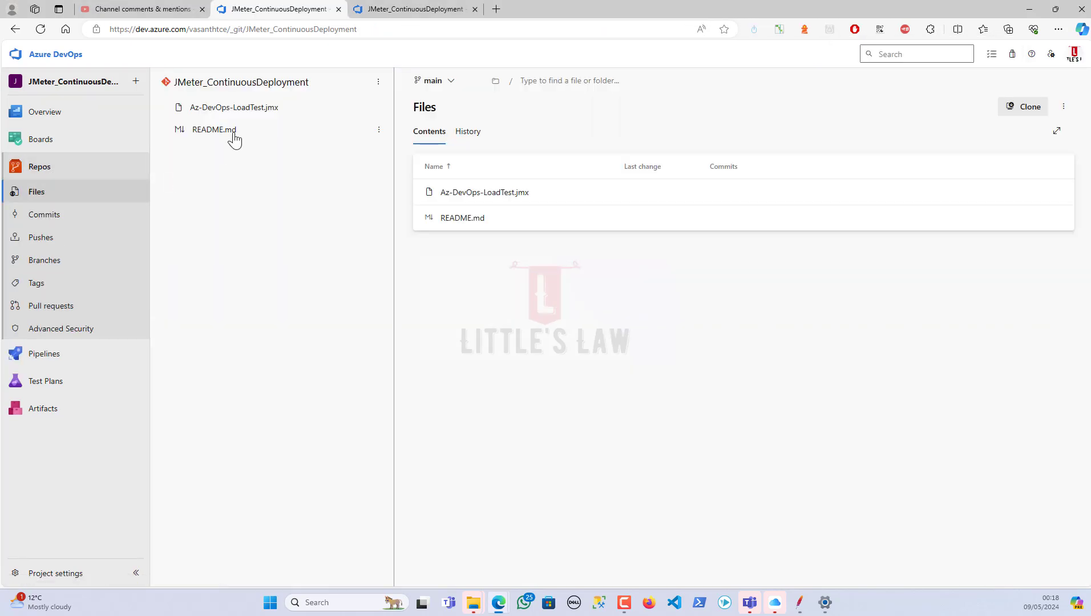
pyautogui.click(234, 109)
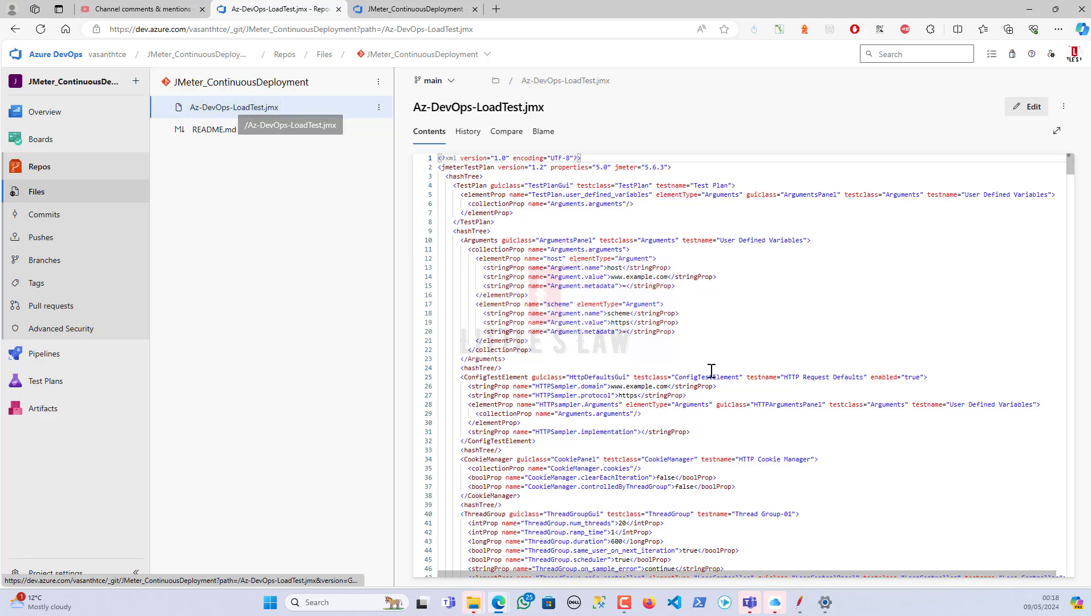
# - Search Az-DevOps-LoadTest.jmx for "report" and highlight the Summary Report ResultCollector line
pyautogui.click(898, 249)
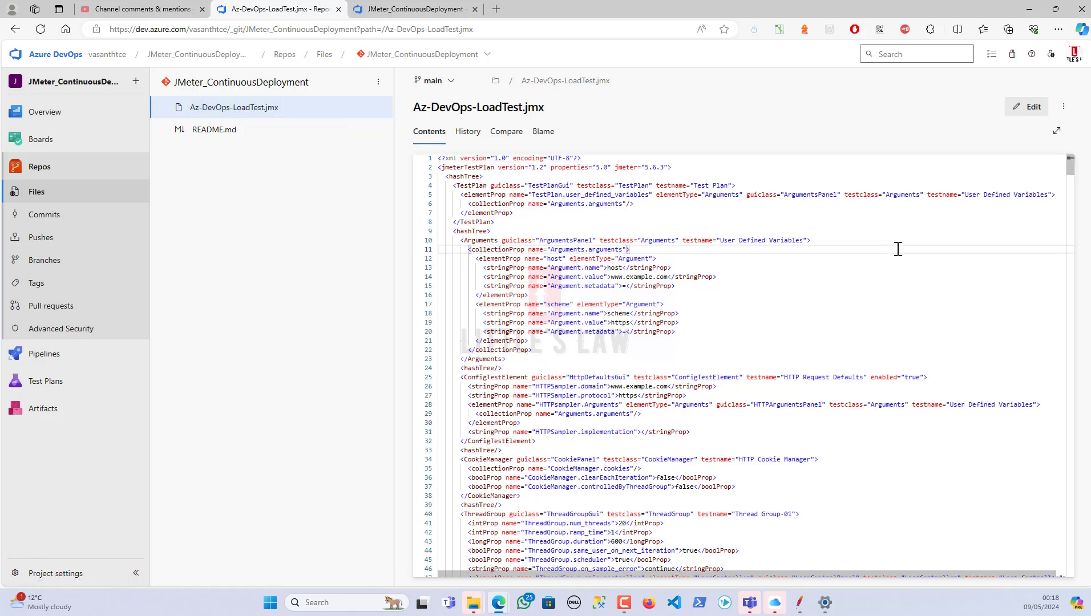
pyautogui.hotkey('ctrl', 'f')
pyautogui.write('report')
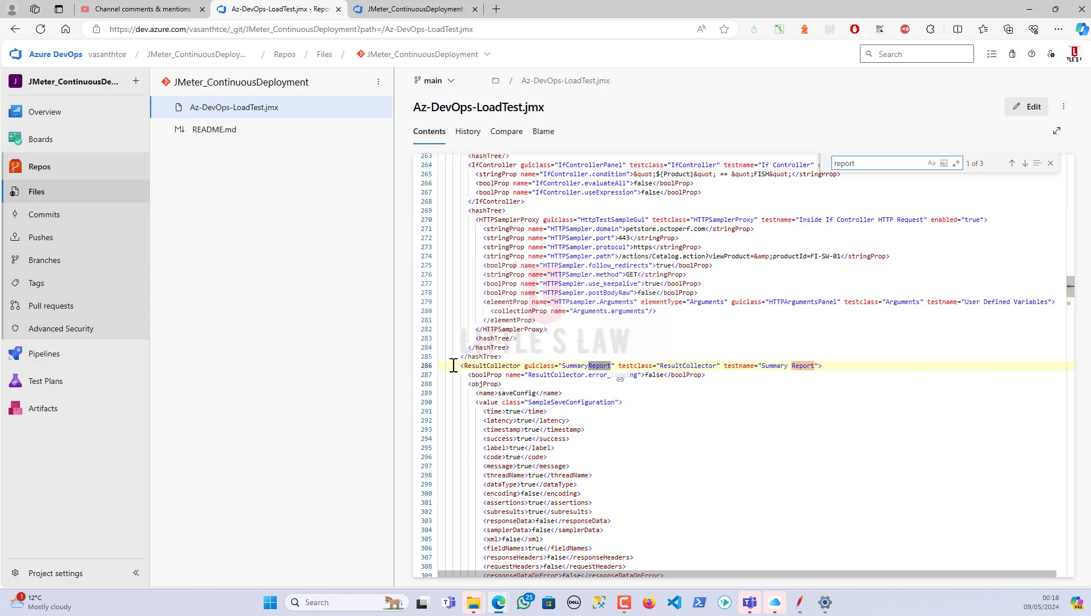
pyautogui.moveTo(454, 365); pyautogui.dragTo(822, 366)
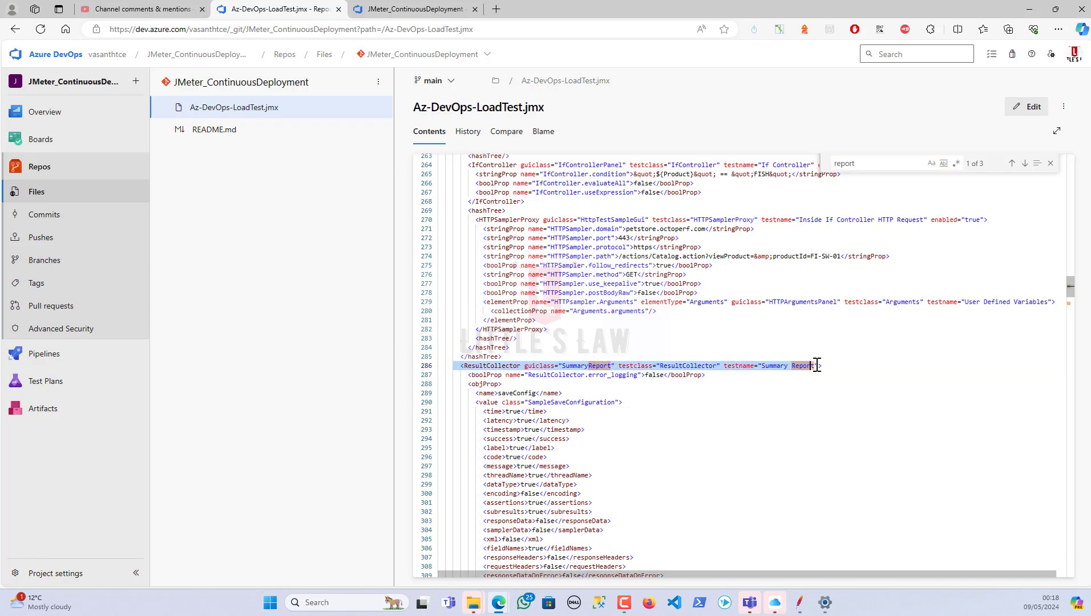
# - Switch to Apache JMeter, look over the test plan's listeners, and minimize it
pyautogui.click(799, 611)
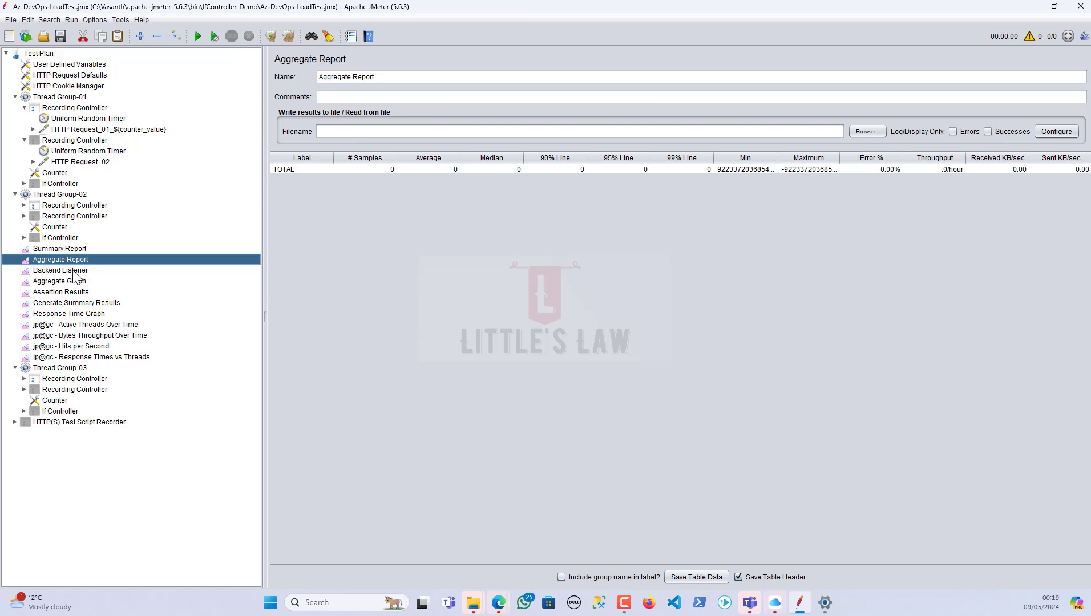
pyautogui.click(1029, 11)
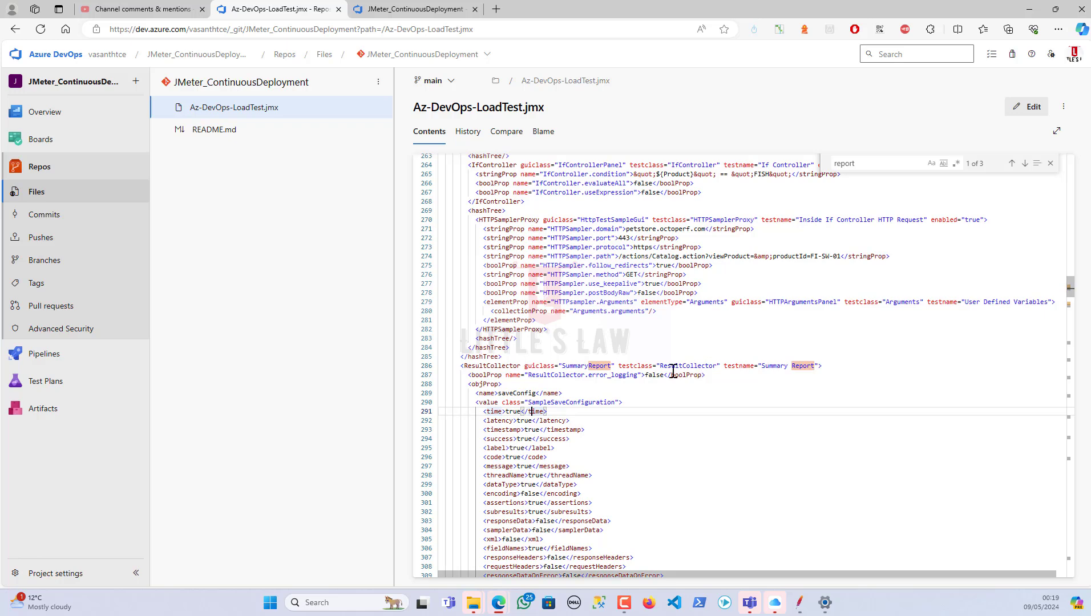
# - Examine the enabled attributes of the remaining listeners in Az-DevOps-LoadTest.jmx, including Aggregate Report, Backend Listener, Aggregate Graph, Assertion Results and Response Time Graph
pyautogui.scroll(-9, 710, 384)
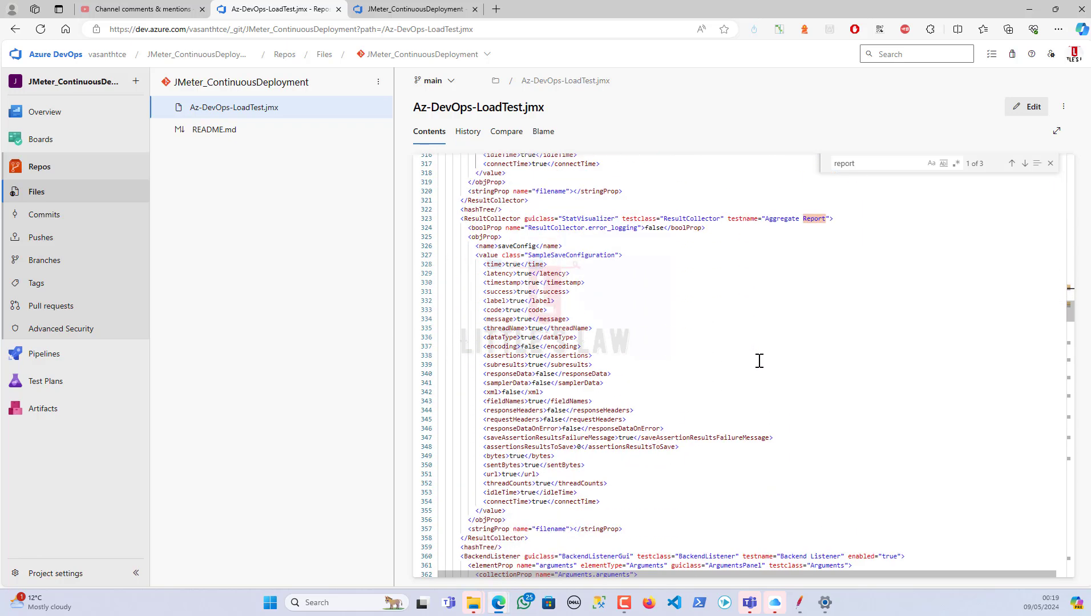
pyautogui.scroll(-3, 759, 361)
pyautogui.moveTo(875, 444); pyautogui.dragTo(907, 441)
pyautogui.scroll(-5, 759, 447)
pyautogui.scroll(-3, 759, 439)
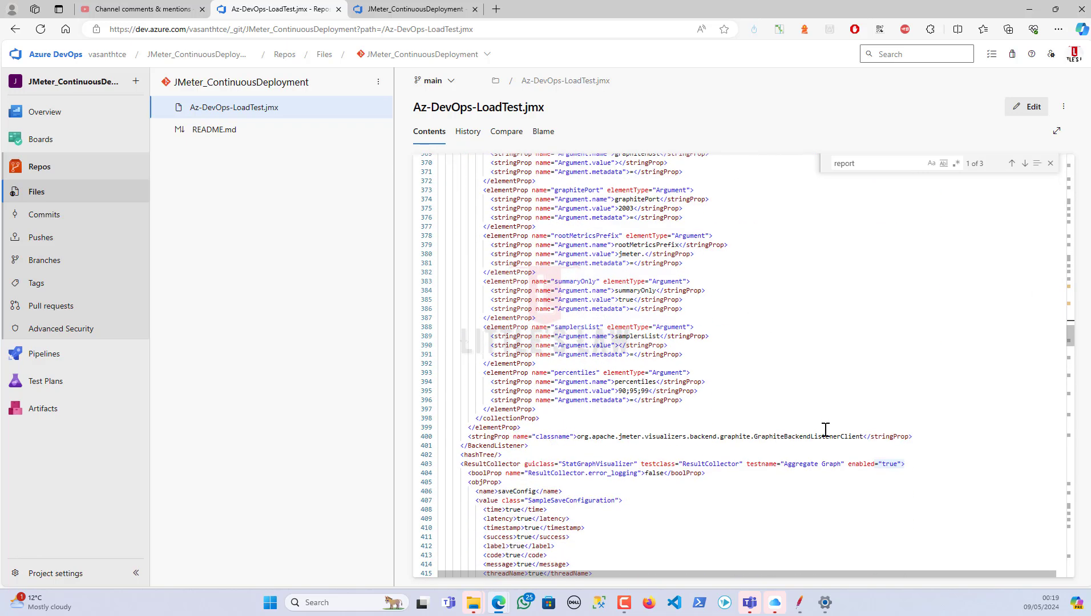
pyautogui.click(786, 410)
pyautogui.moveTo(850, 409); pyautogui.dragTo(902, 409)
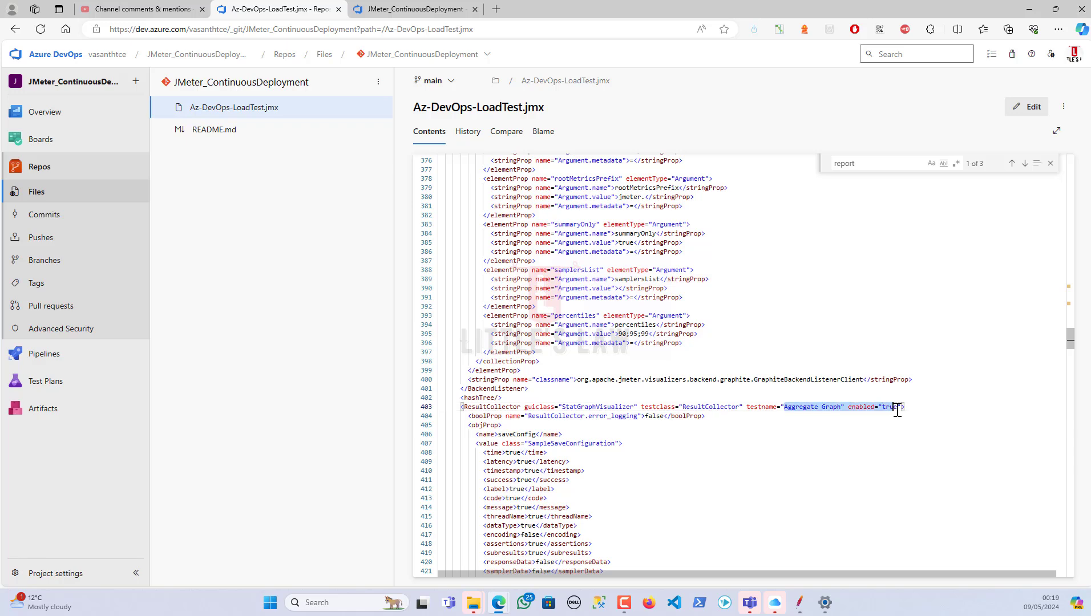
pyautogui.scroll(-7, 804, 428)
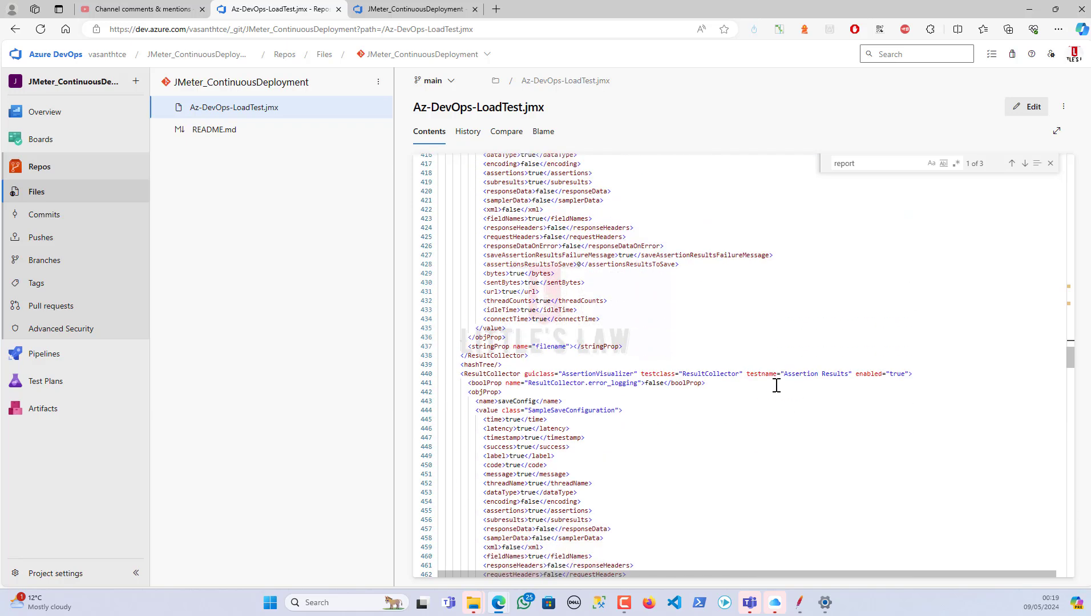
pyautogui.moveTo(785, 378); pyautogui.dragTo(913, 374)
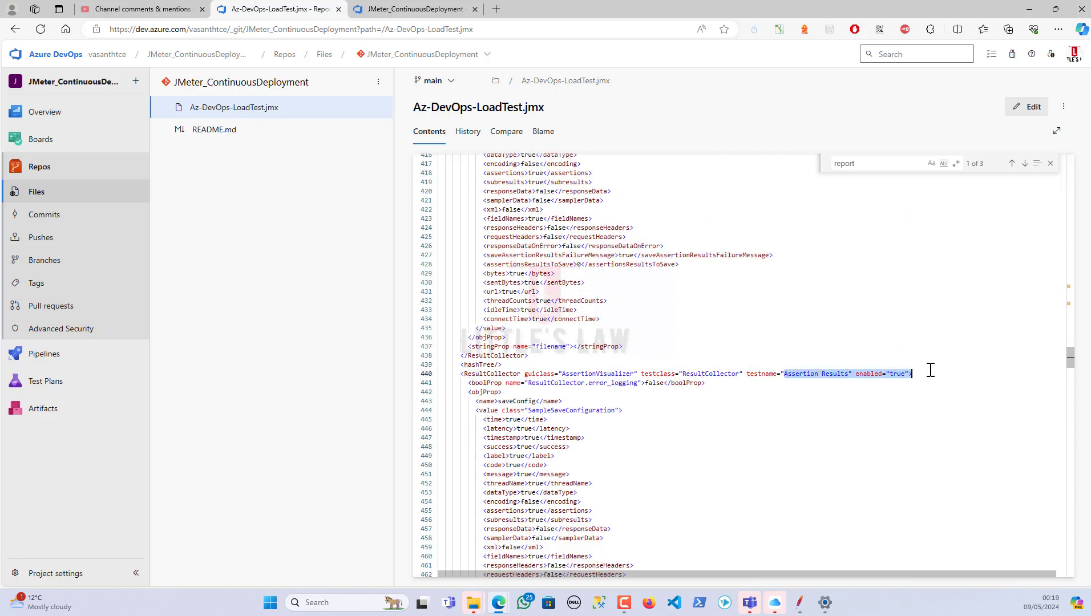
pyautogui.scroll(-3, 786, 380)
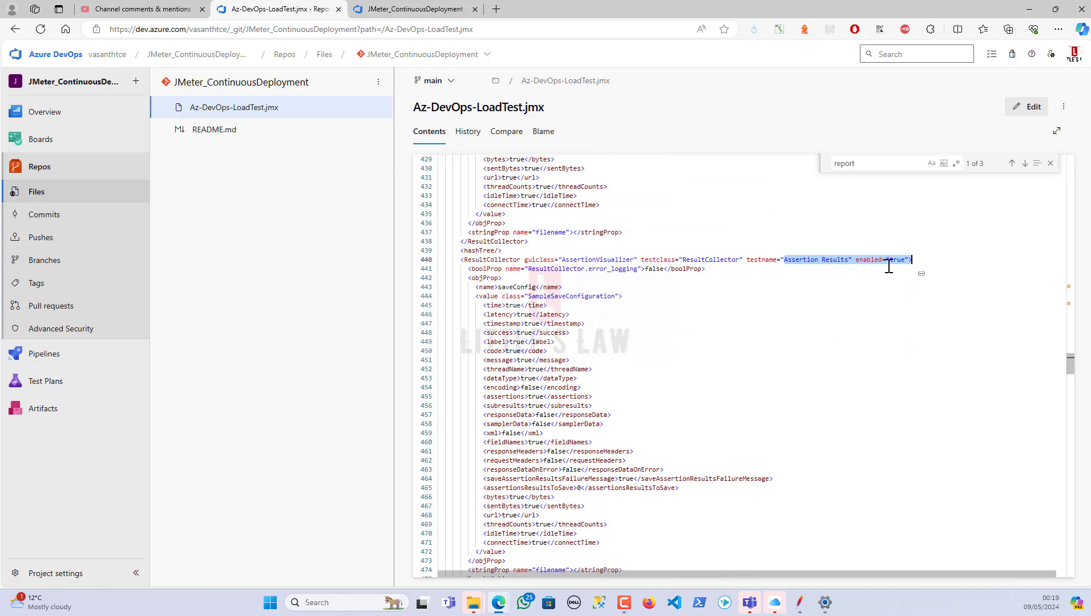
pyautogui.doubleClick(901, 261)
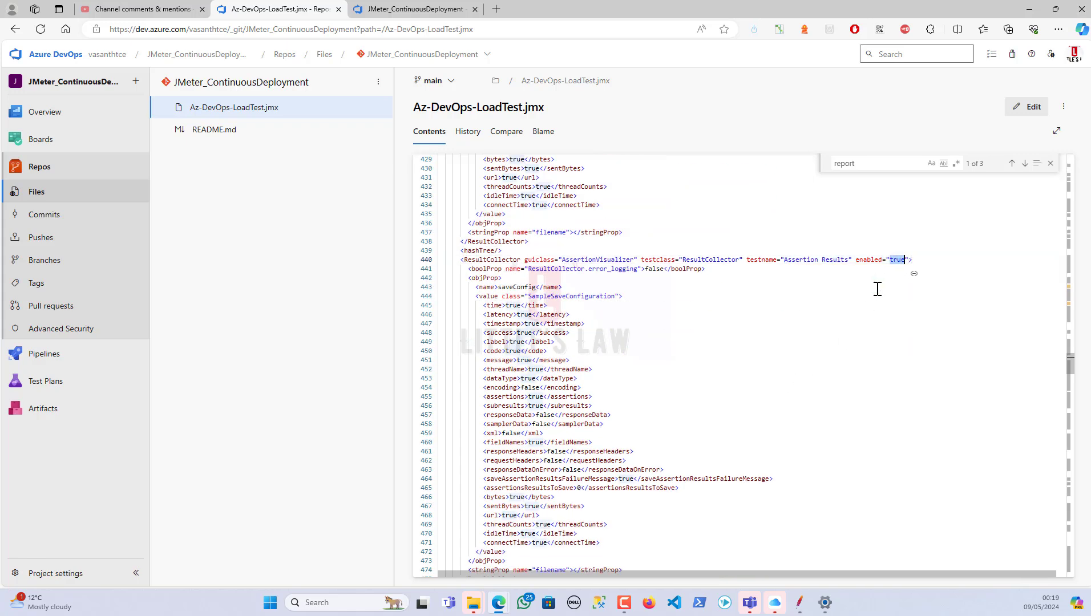
pyautogui.scroll(-6, 853, 319)
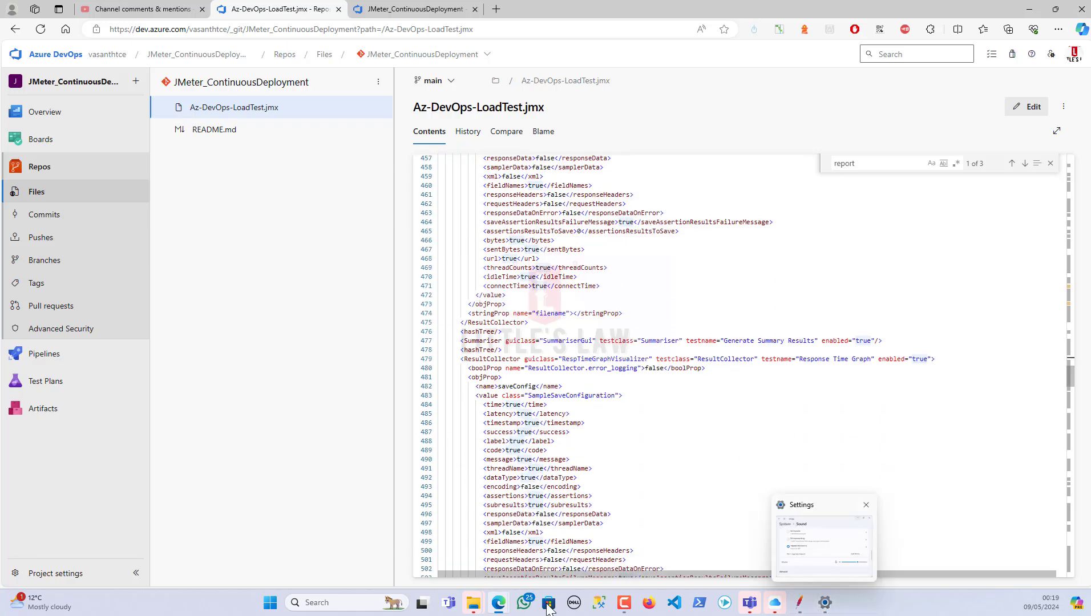
# - Switch to File Explorer and walk through ReleaseLogs_11 (3), 1_Stage 2, Attempt1 and 1_Agent job to the Agent job folder
pyautogui.moveTo(475, 605)
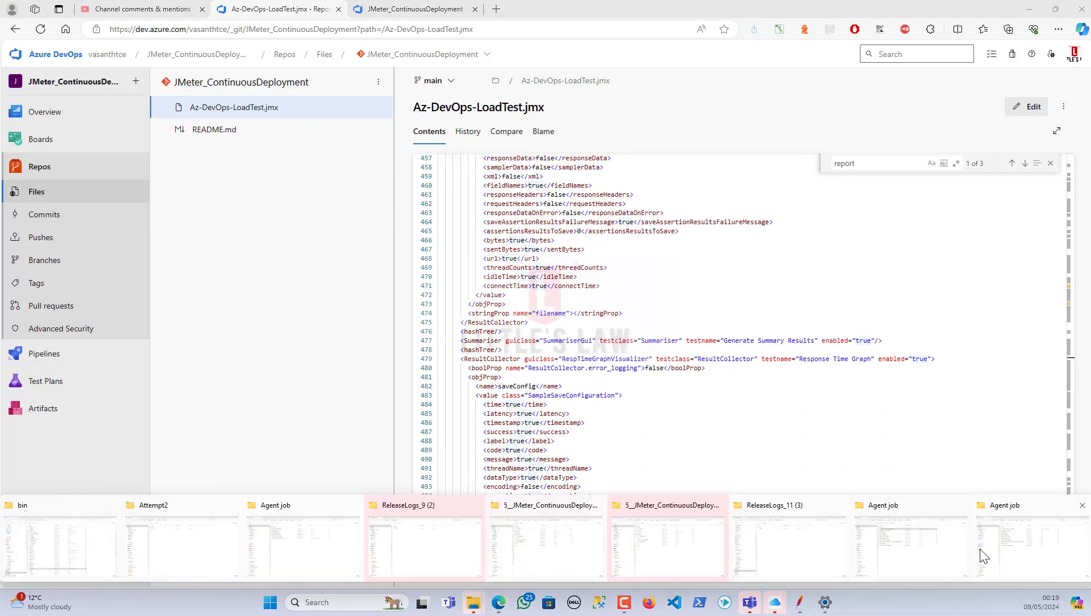
pyautogui.click(1048, 556)
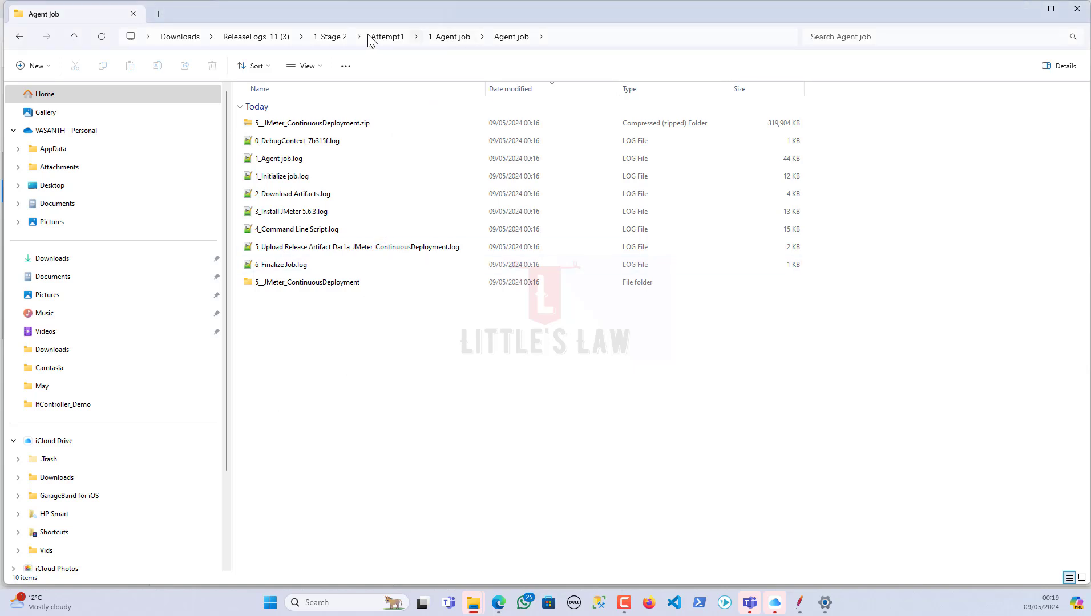
pyautogui.click(250, 38)
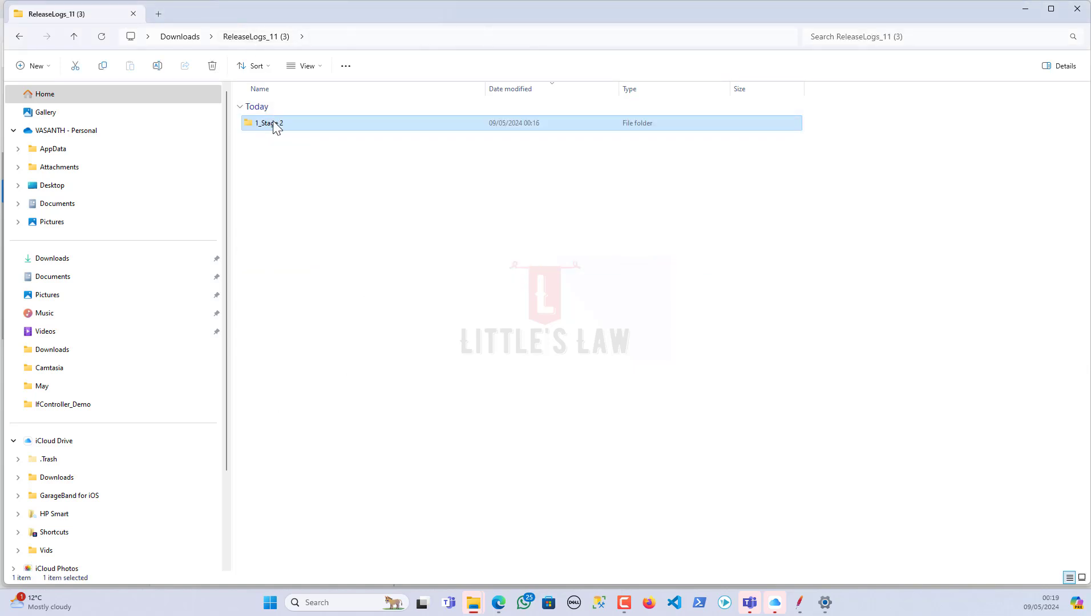
pyautogui.doubleClick(274, 124)
pyautogui.doubleClick(276, 124)
pyautogui.doubleClick(275, 125)
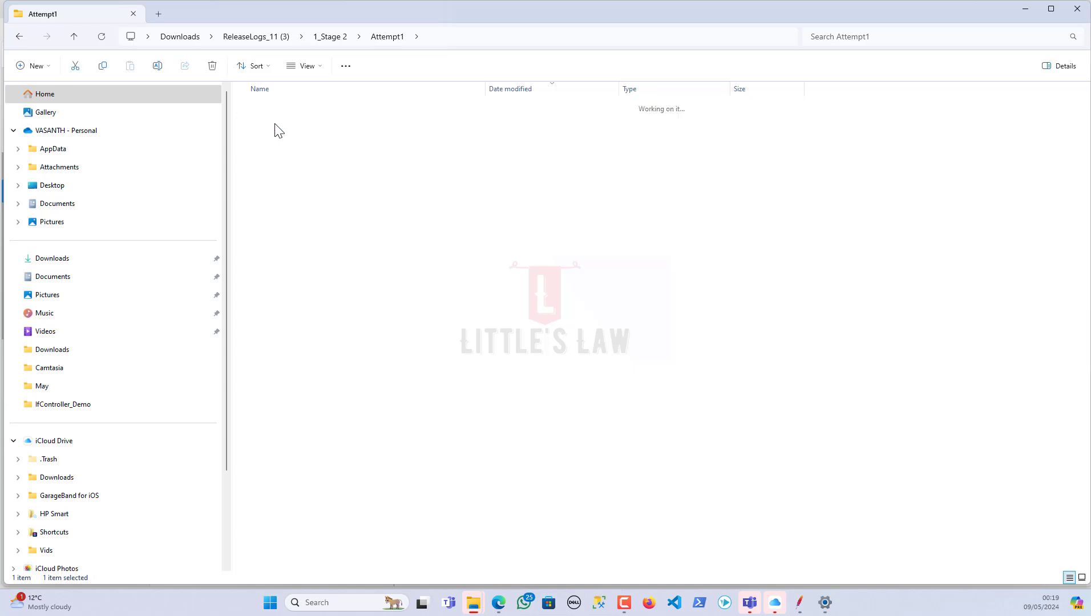
pyautogui.doubleClick(275, 124)
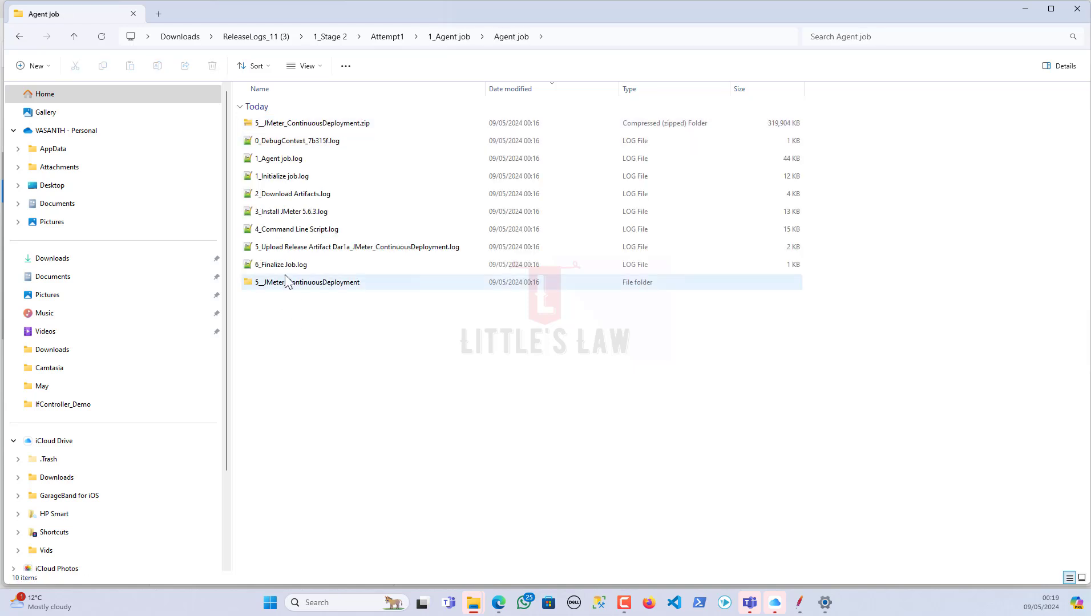
# - Open the extracted 5__JMeter_ContinuousDeployment folder and select results.jtl
pyautogui.click(300, 125)
pyautogui.click(288, 286)
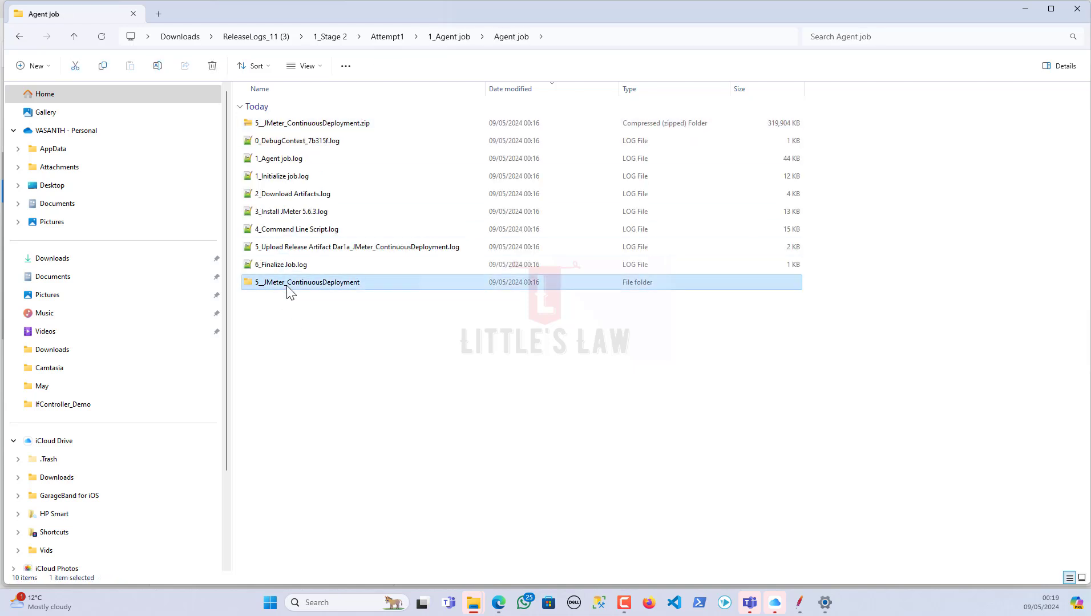
pyautogui.doubleClick(288, 284)
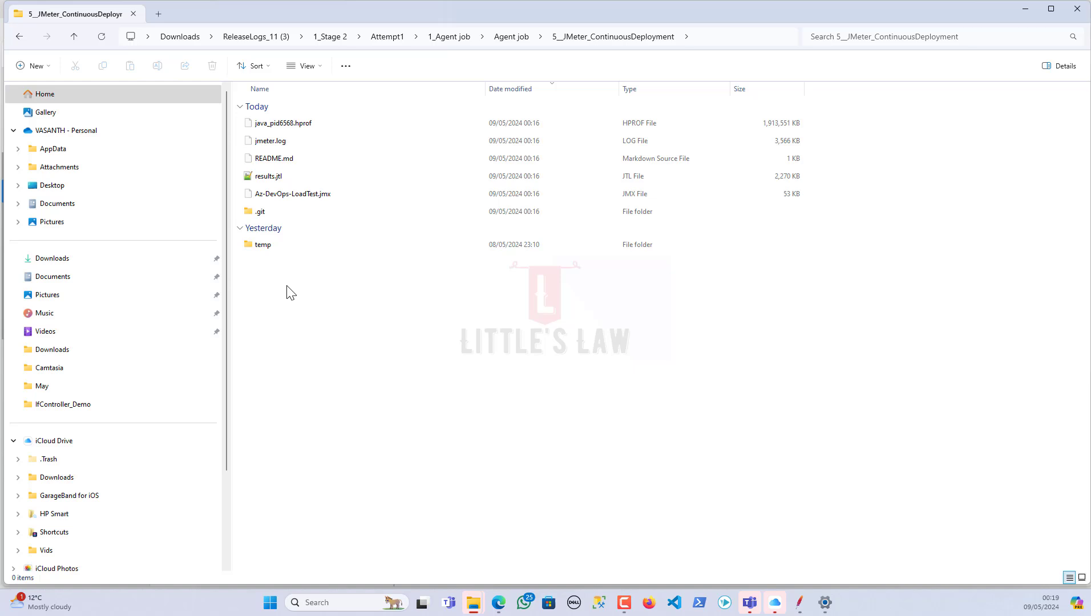
pyautogui.click(281, 178)
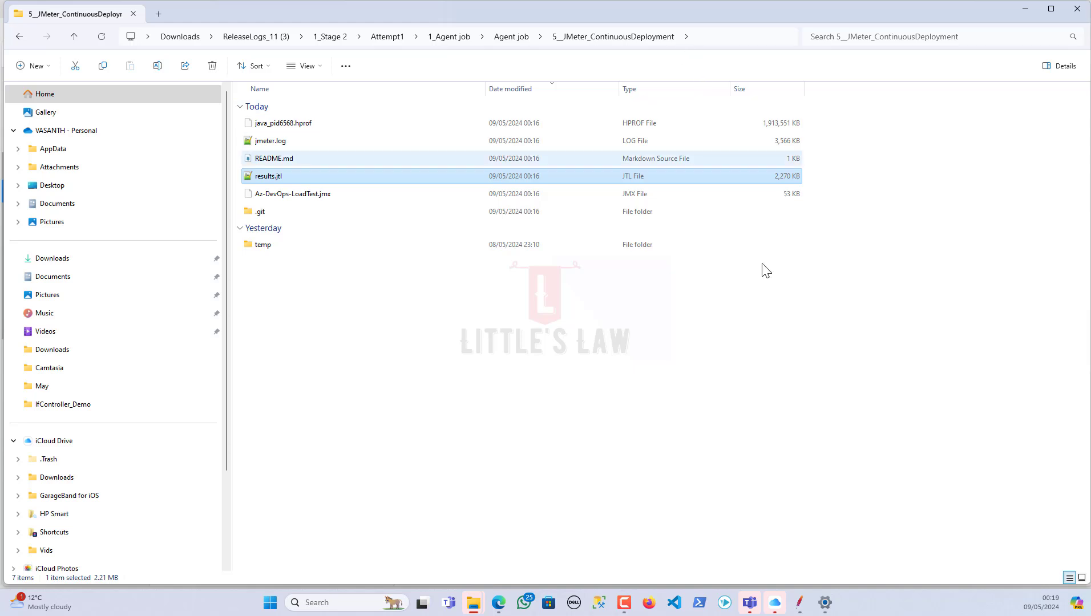
# - Switch to Apache JMeter, open the Summary Report listener, and copy the results.jtl path from its filename
pyautogui.moveTo(799, 600)
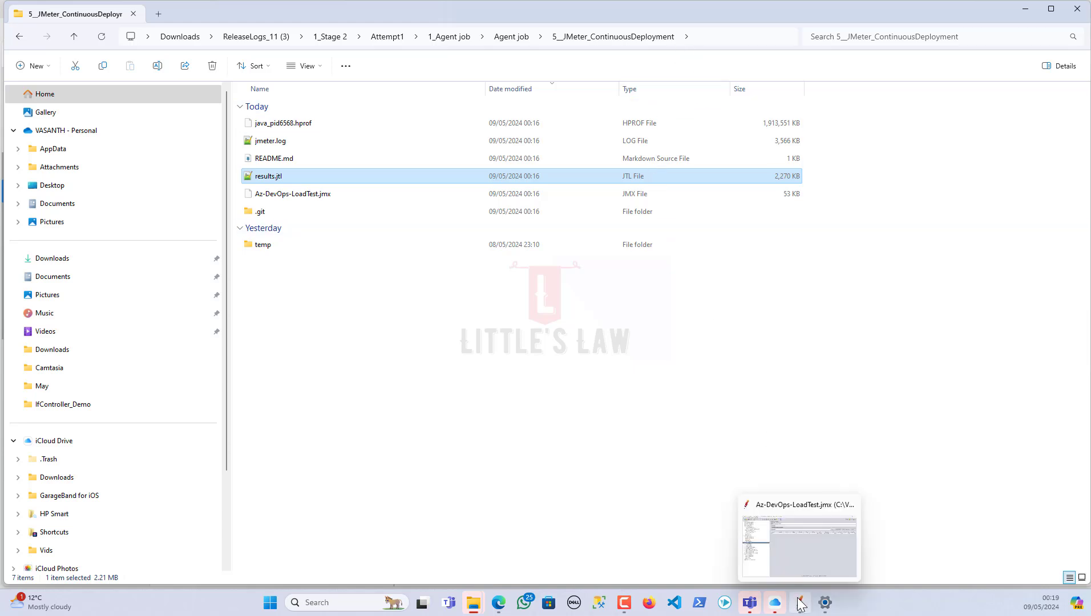
pyautogui.click(773, 503)
pyautogui.click(61, 250)
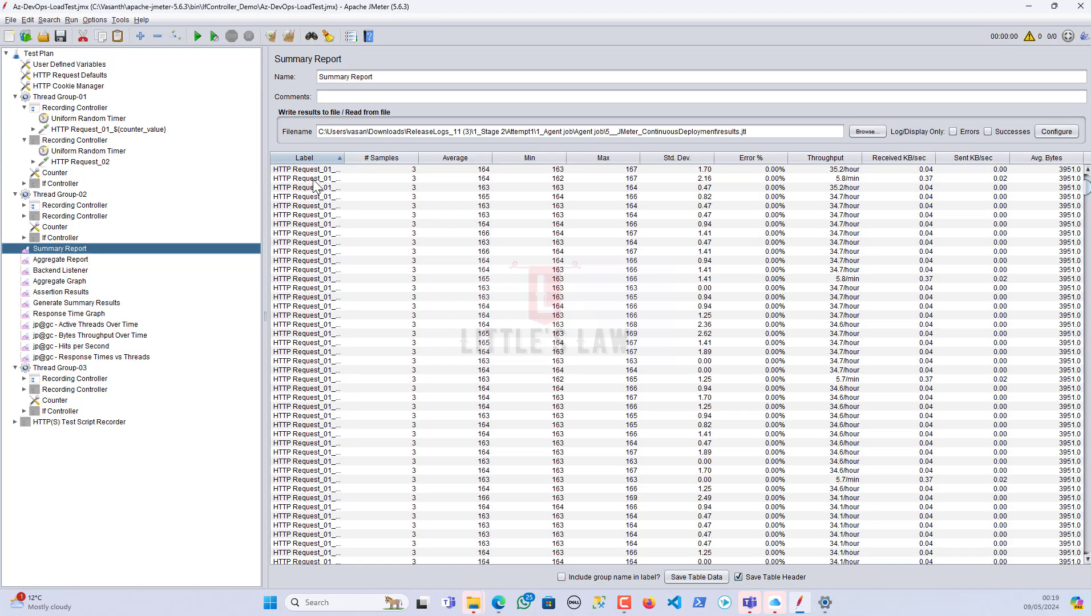
pyautogui.moveTo(773, 136); pyautogui.dragTo(270, 136)
pyautogui.hotkey('ctrl', 'c')
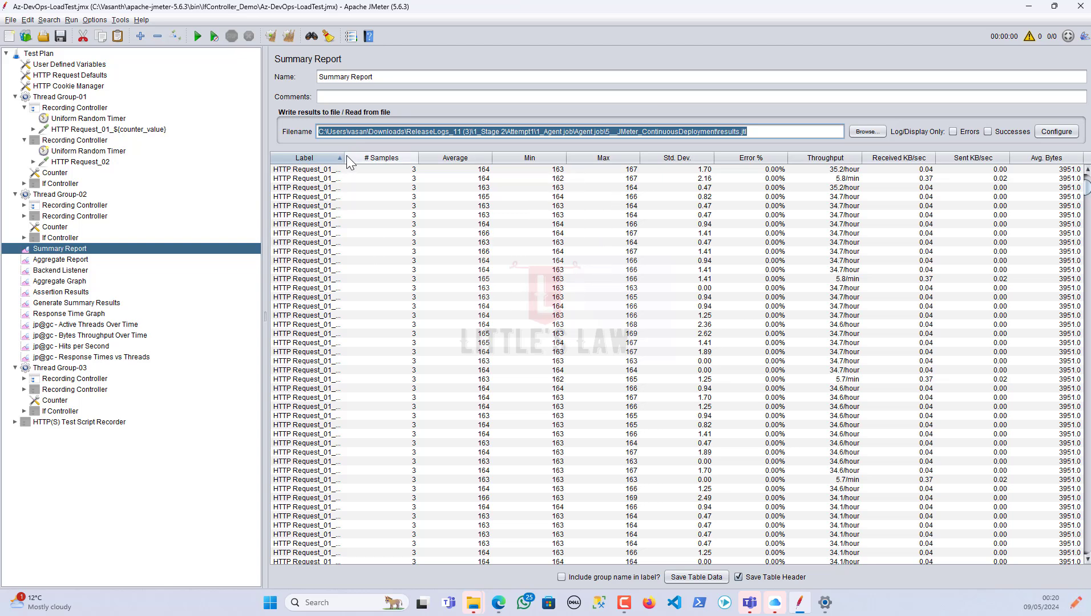
# - Widen the Summary Report's Label column and review the HTTP Request_01 result rows
pyautogui.moveTo(346, 157); pyautogui.dragTo(399, 163)
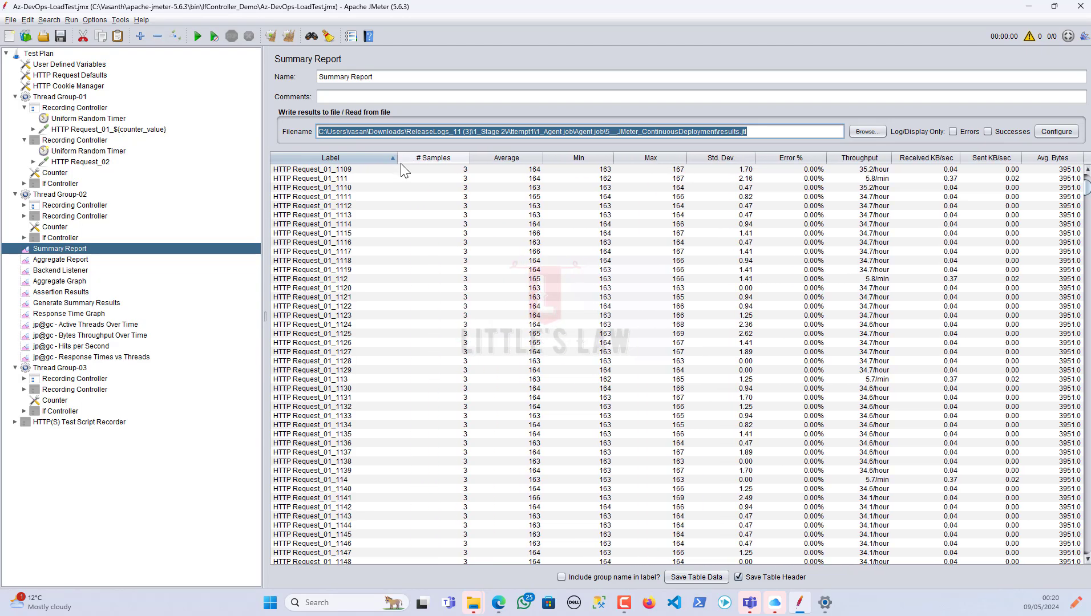
pyautogui.scroll(-6, 452, 337)
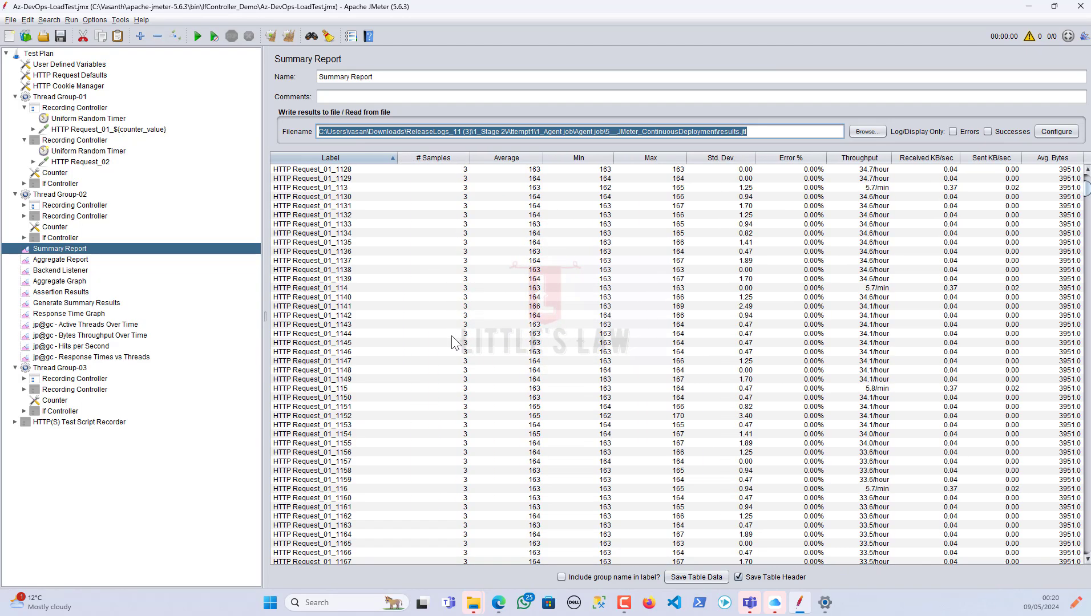
pyautogui.scroll(-20, 452, 343)
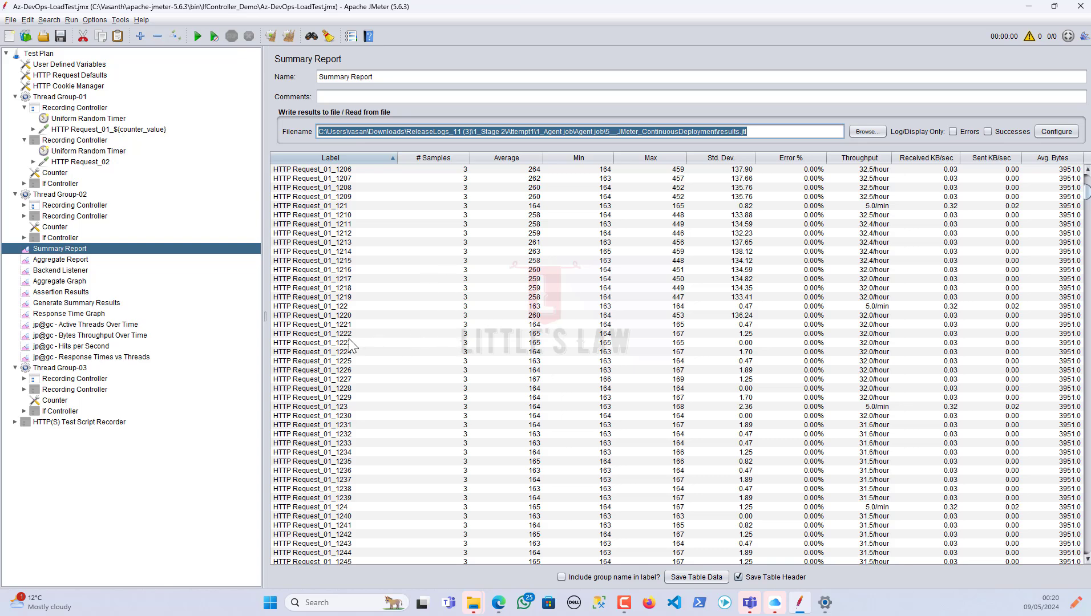
# - Load results.jtl from the 5__JMeter_ContinuousDeployment folder into the Aggregate Report listener and compare its columns with the Summary Report
pyautogui.click(69, 260)
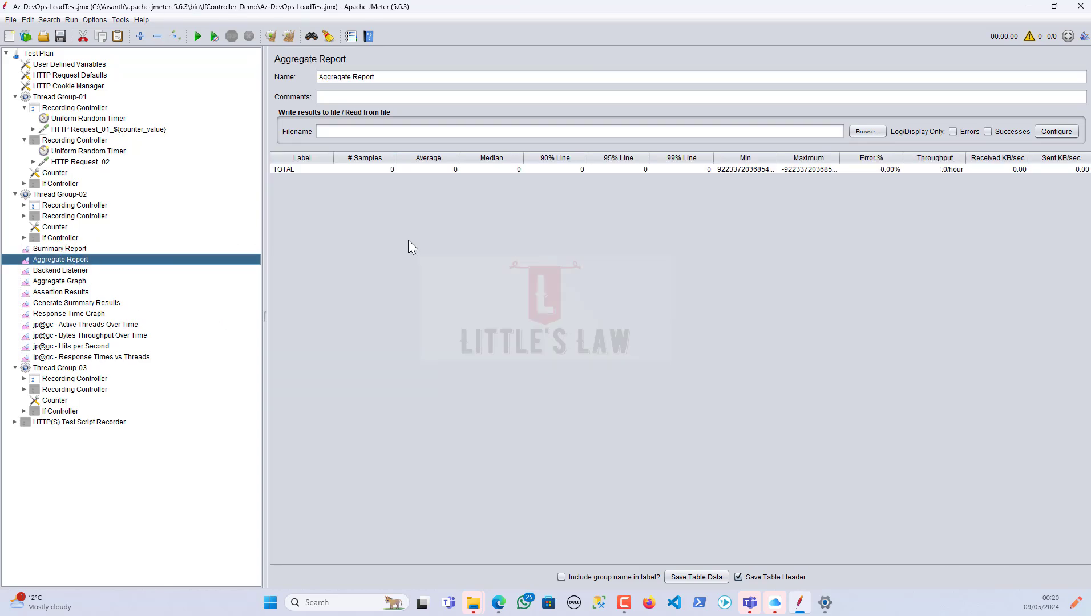
pyautogui.click(442, 134)
pyautogui.hotkey('ctrl', 'v')
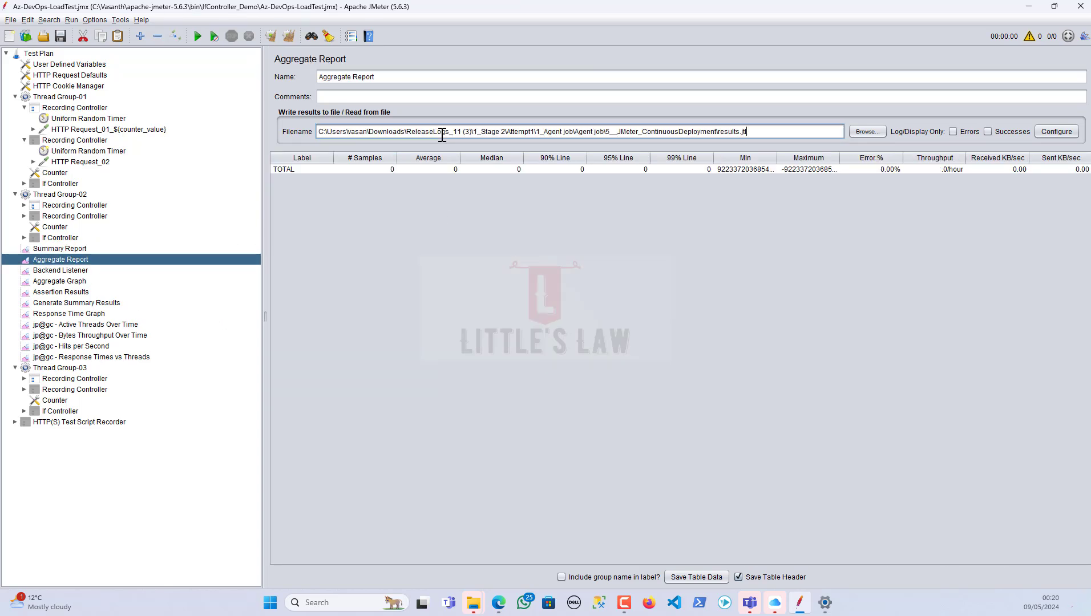
pyautogui.click(882, 132)
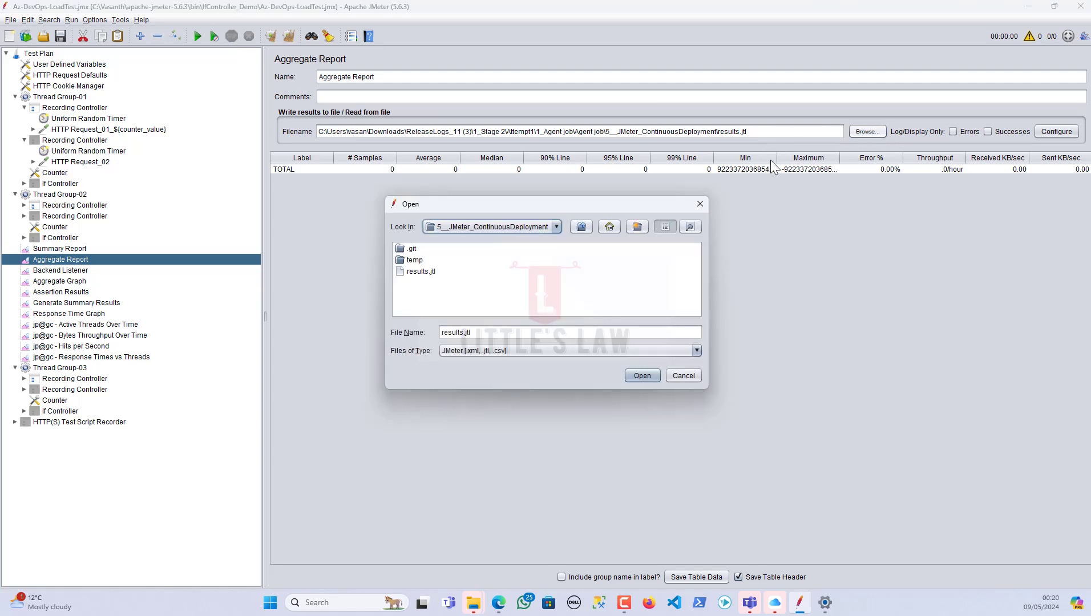
pyautogui.doubleClick(424, 271)
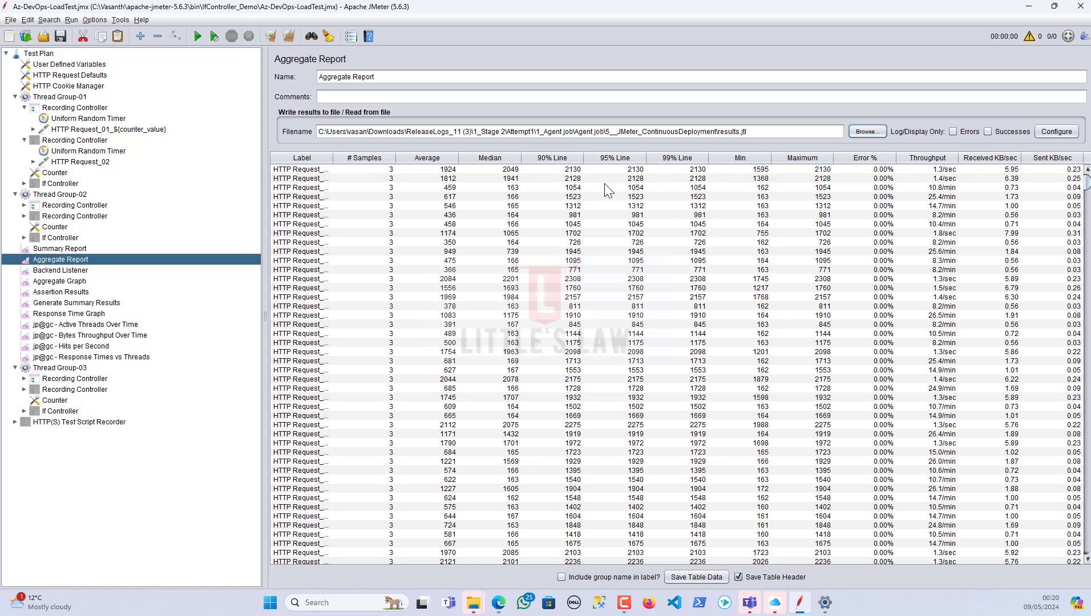
pyautogui.click(90, 249)
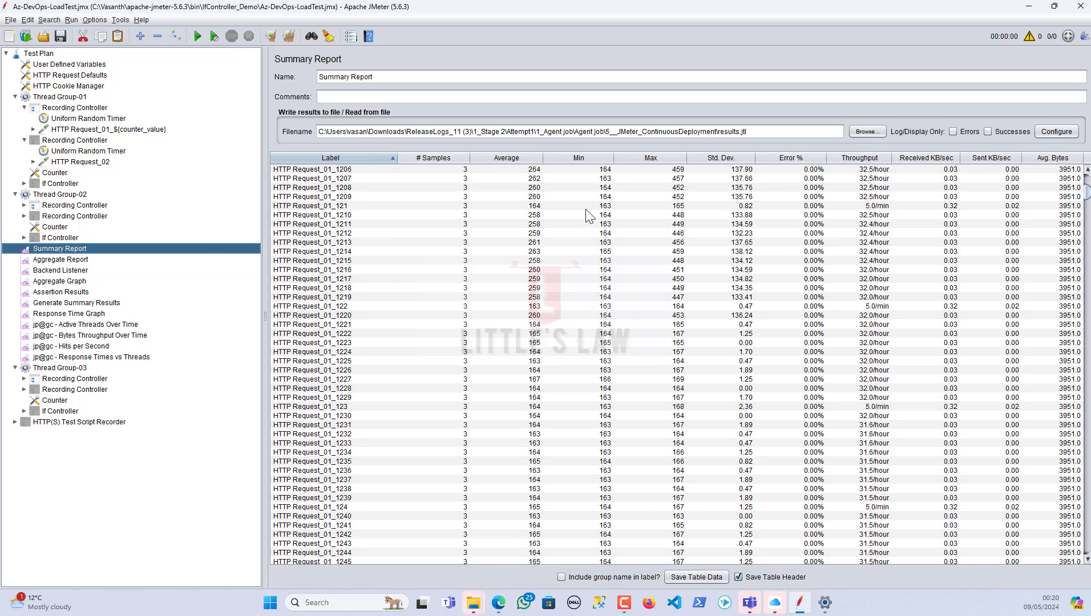
pyautogui.click(73, 259)
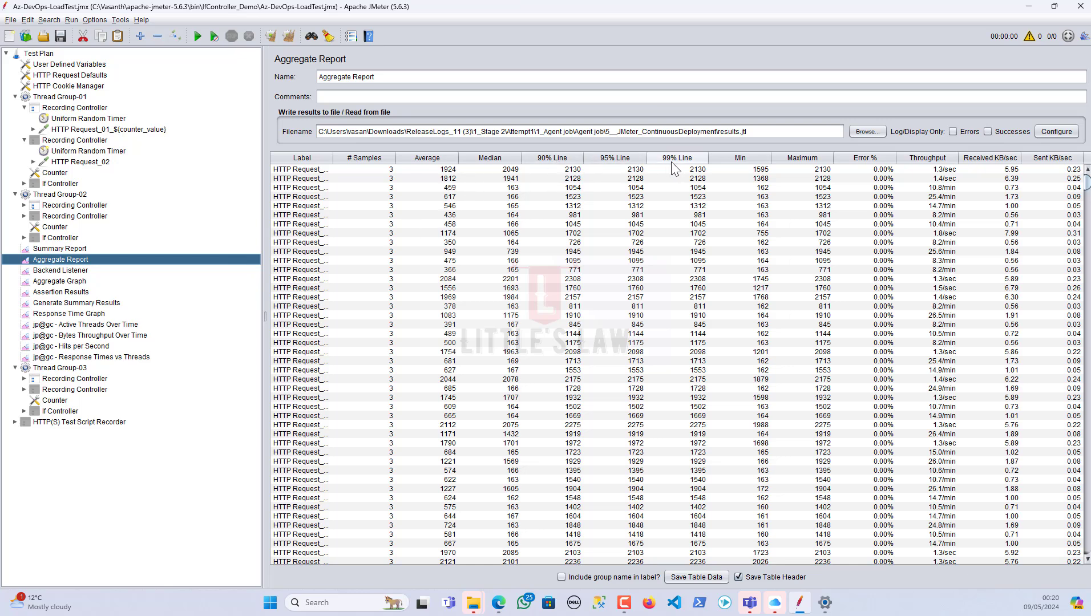
# - Load results.jtl into the Aggregate Graph listener and show its graph of average response times
pyautogui.click(67, 271)
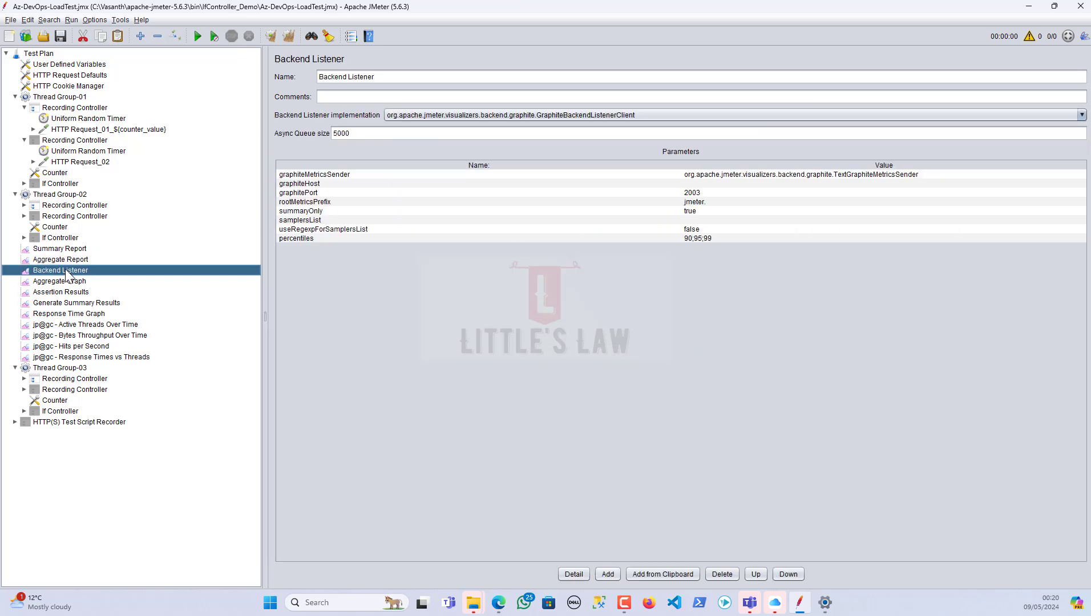
pyautogui.click(63, 282)
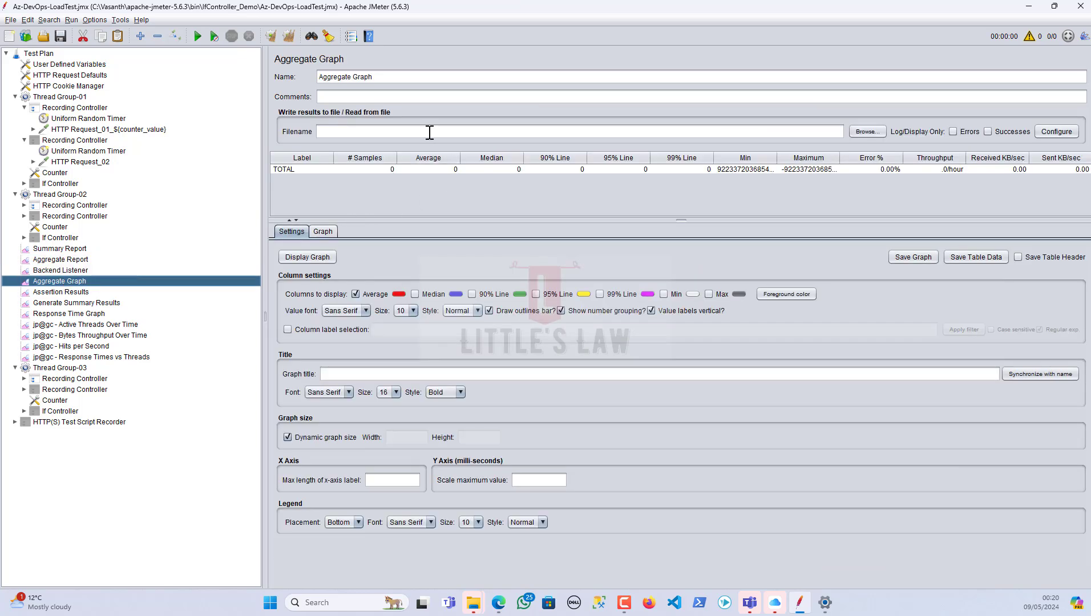
pyautogui.click(865, 132)
pyautogui.click(424, 273)
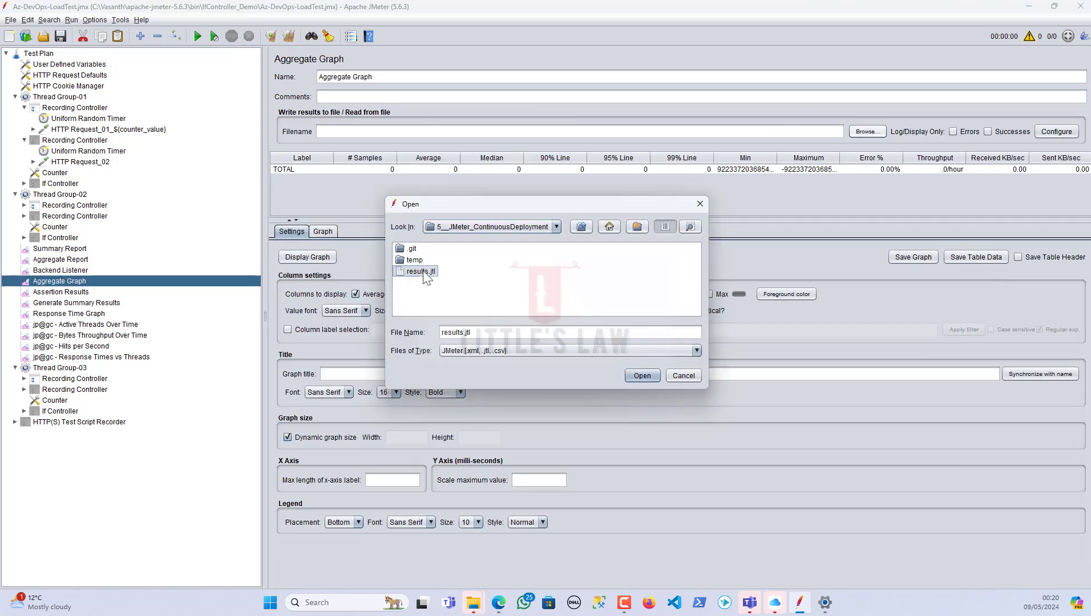
pyautogui.doubleClick(423, 272)
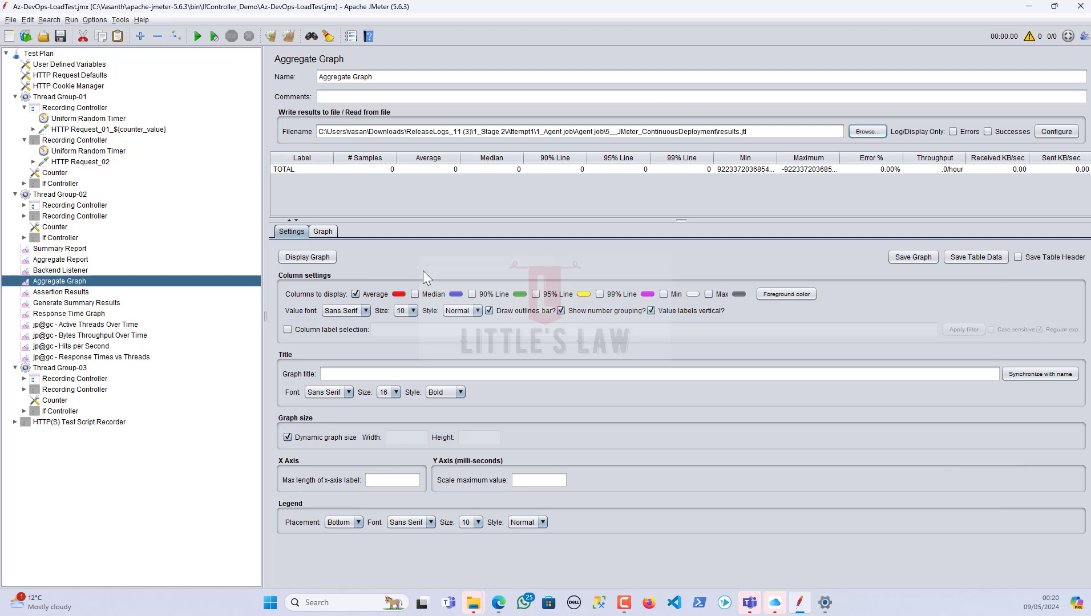
pyautogui.click(324, 232)
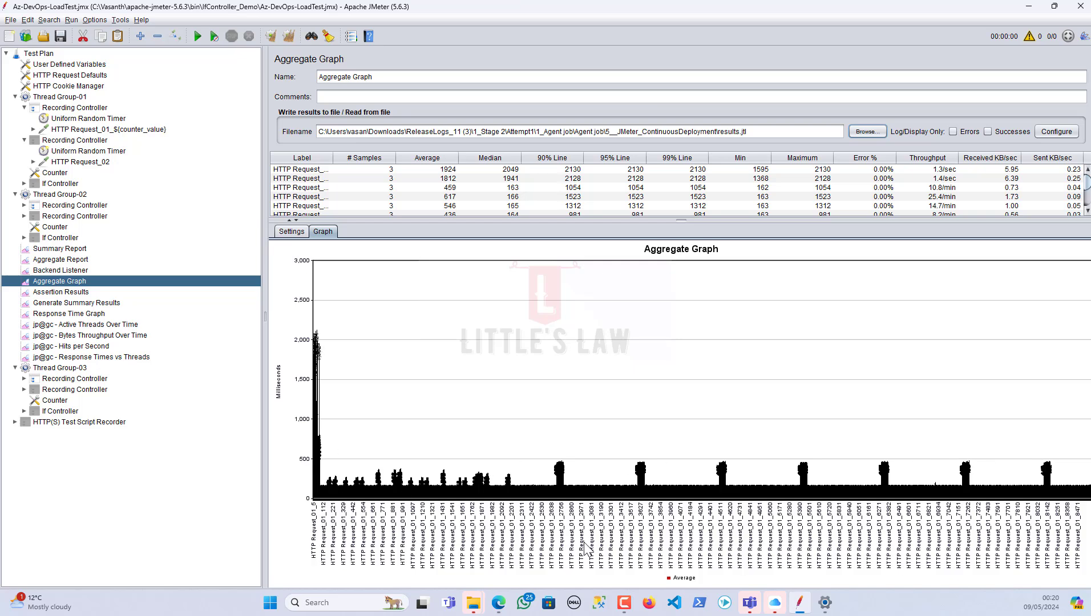
# - Load results.jtl into the Response Time Graph listener and display its graph
pyautogui.click(70, 306)
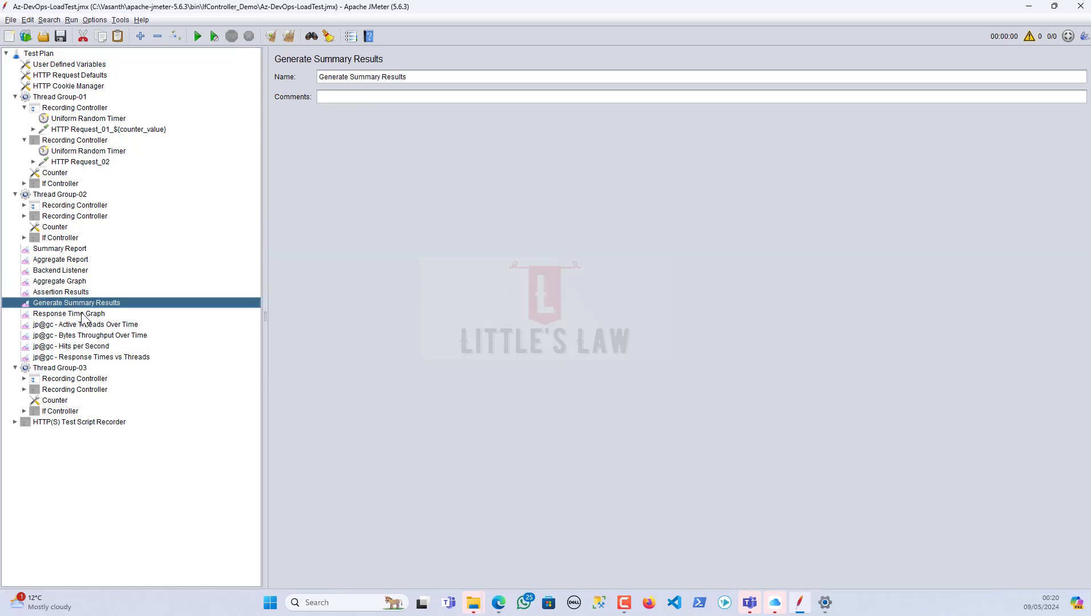
pyautogui.click(94, 315)
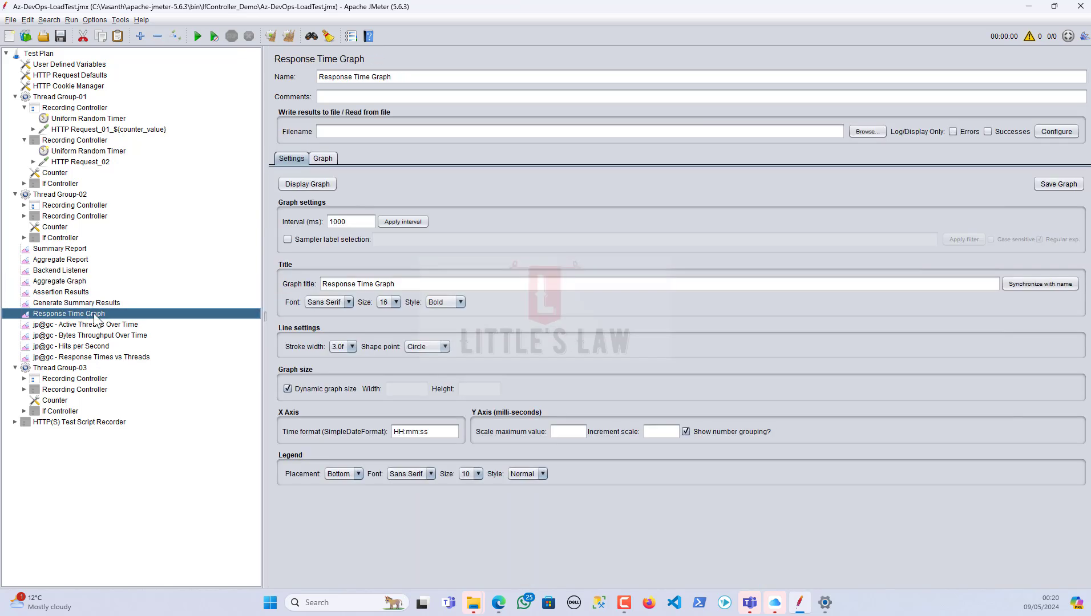
pyautogui.click(858, 128)
pyautogui.doubleClick(424, 271)
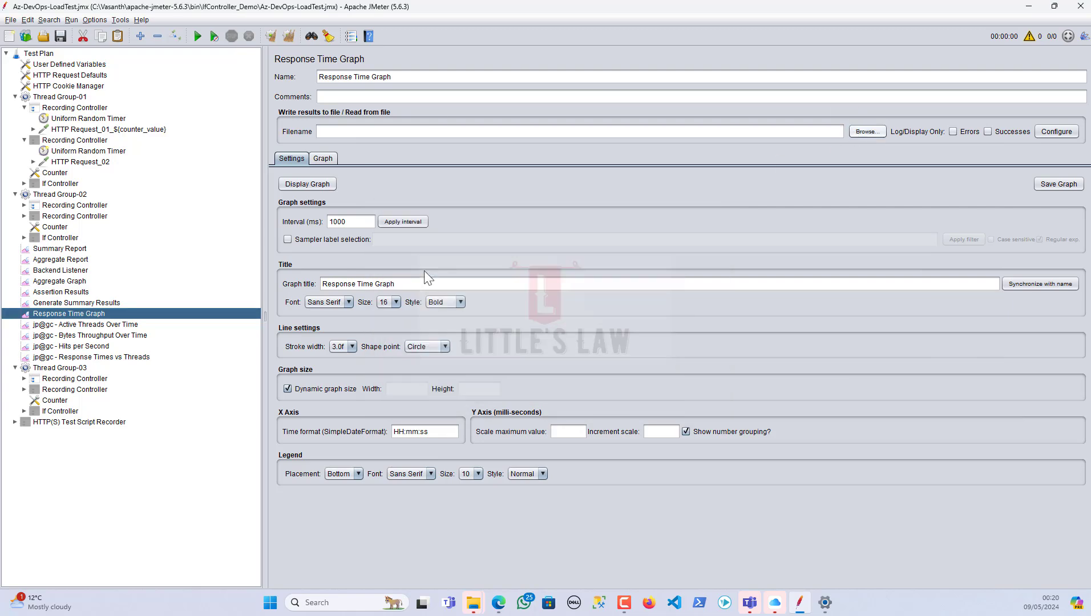
pyautogui.click(312, 185)
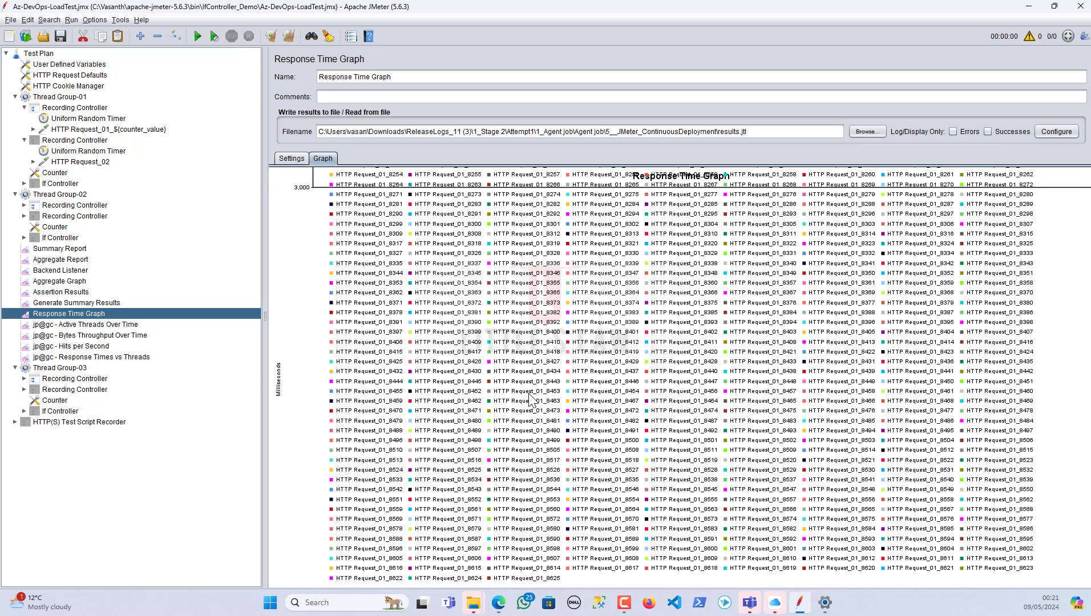
# - Load results.jtl into the jp@gc - Active Threads Over Time listener and view its chart
pyautogui.click(78, 327)
pyautogui.click(875, 137)
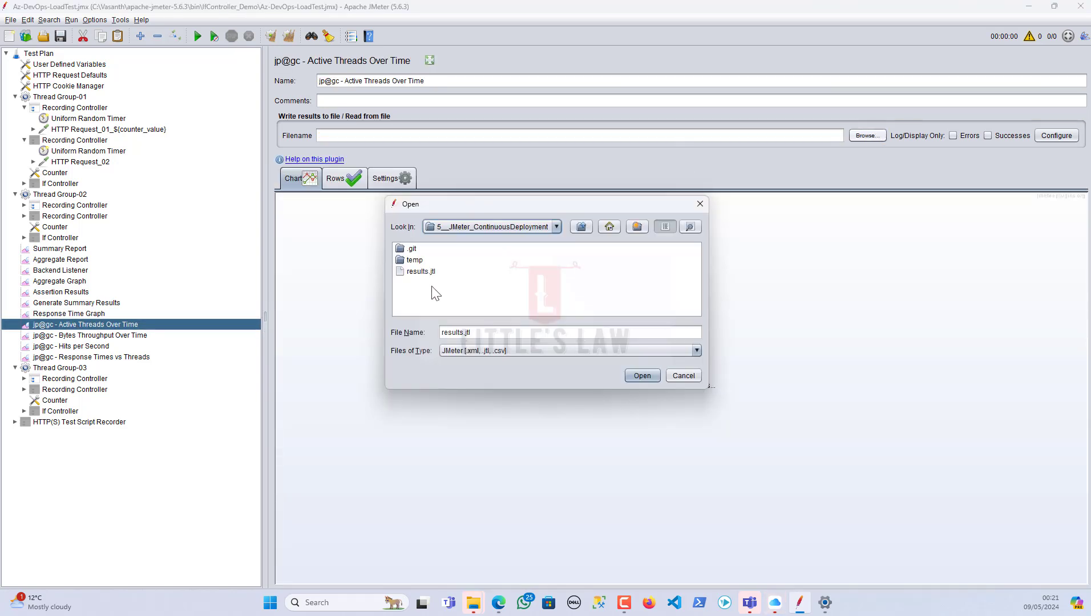
pyautogui.doubleClick(422, 272)
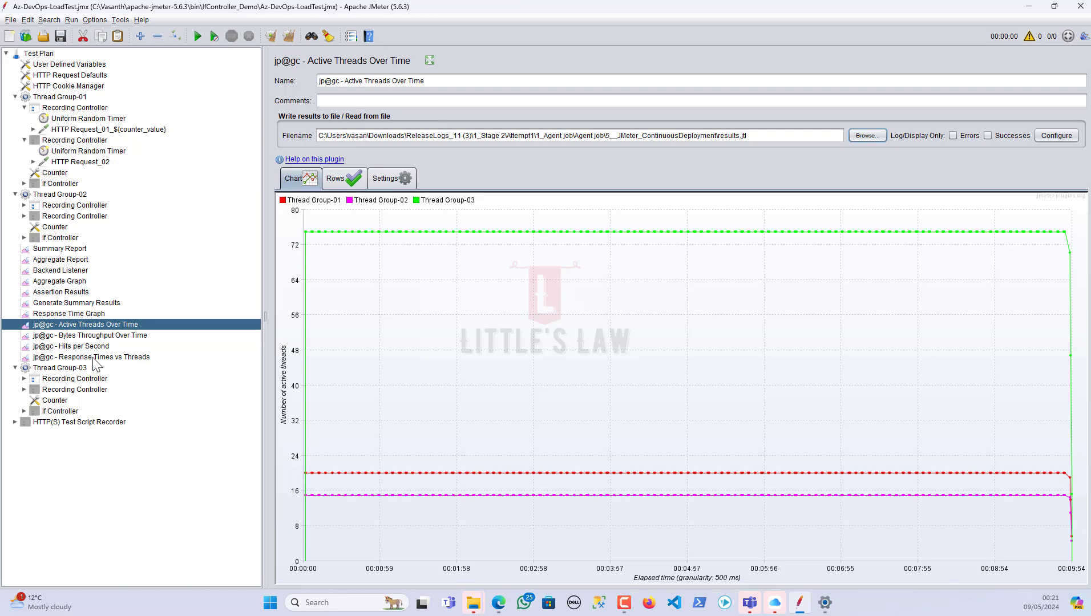
# - Load results.jtl into the jp@gc - Bytes Throughput Over Time listener and view its chart
pyautogui.click(94, 335)
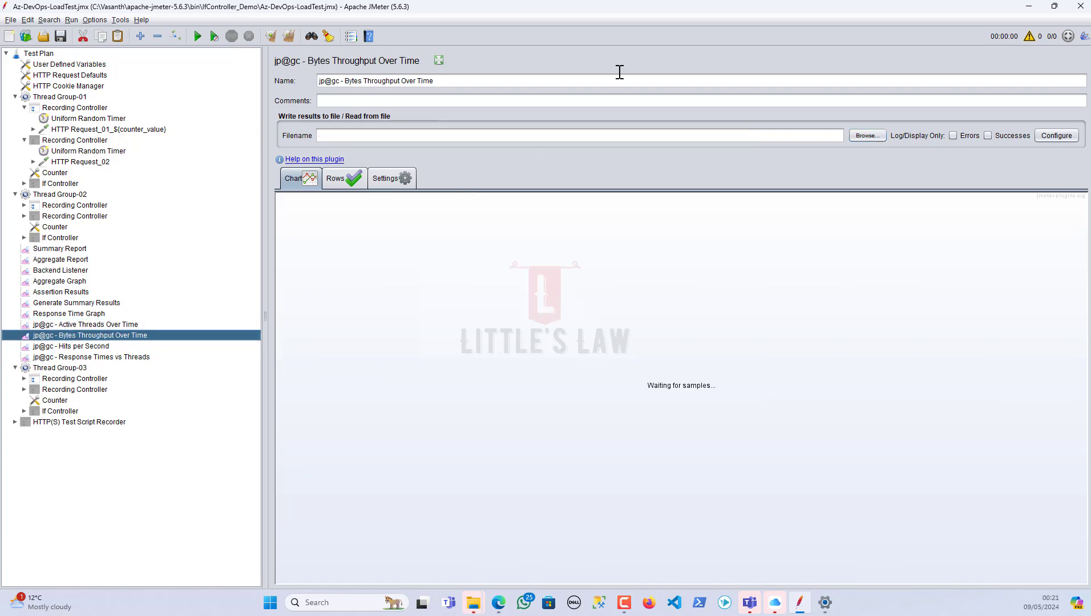
pyautogui.click(867, 136)
pyautogui.doubleClick(436, 271)
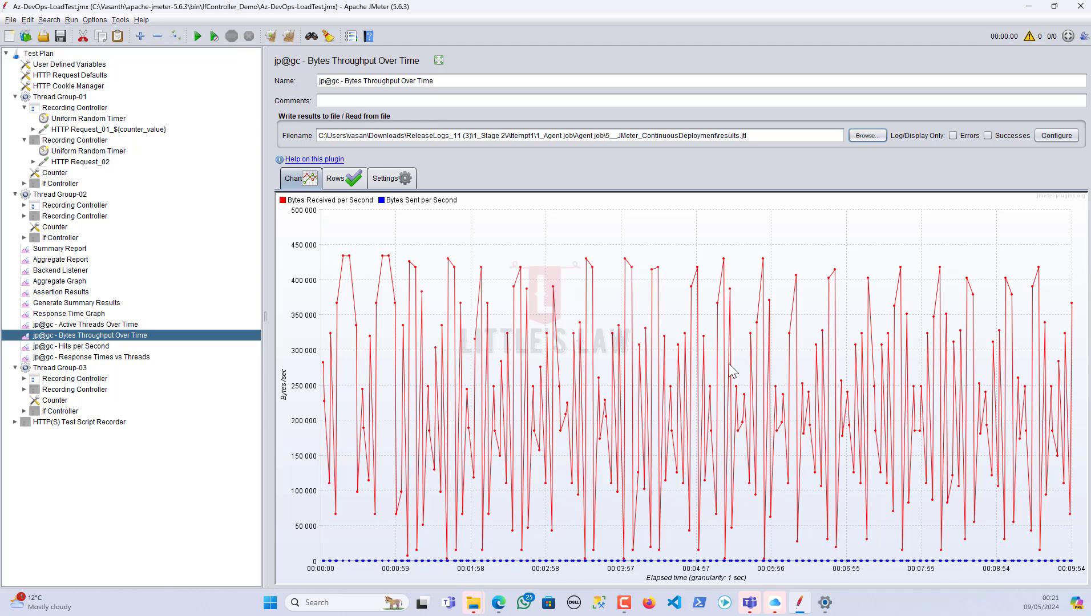
# - Load results.jtl into the jp@gc - Hits per Second listener and view its chart
pyautogui.click(94, 347)
pyautogui.click(864, 136)
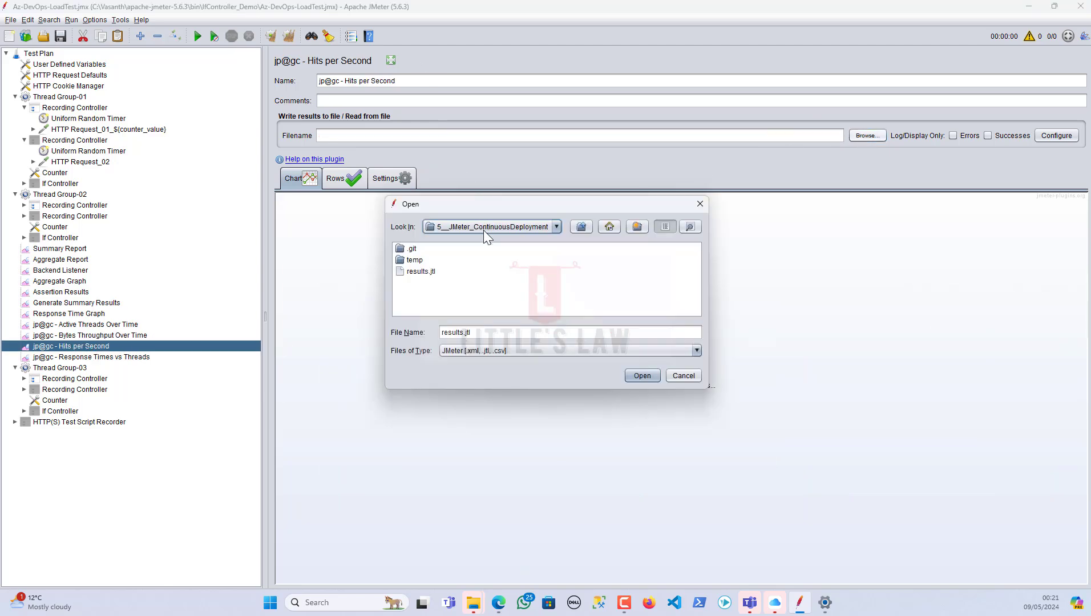
pyautogui.doubleClick(424, 273)
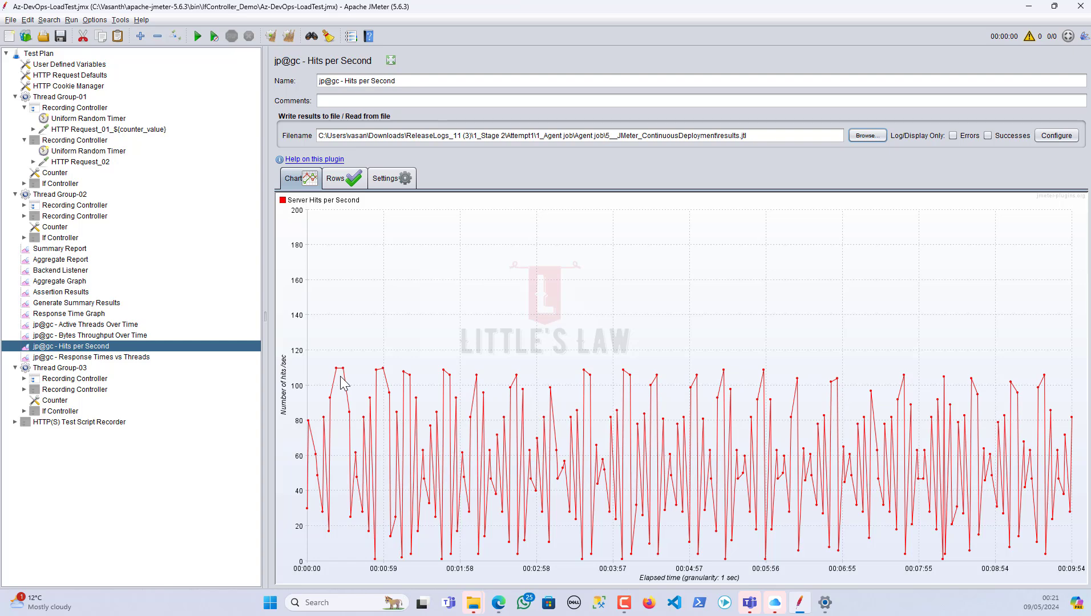
# - Load results.jtl into the jp@gc - Response Times vs Threads listener and view its chart
pyautogui.click(78, 358)
pyautogui.click(864, 137)
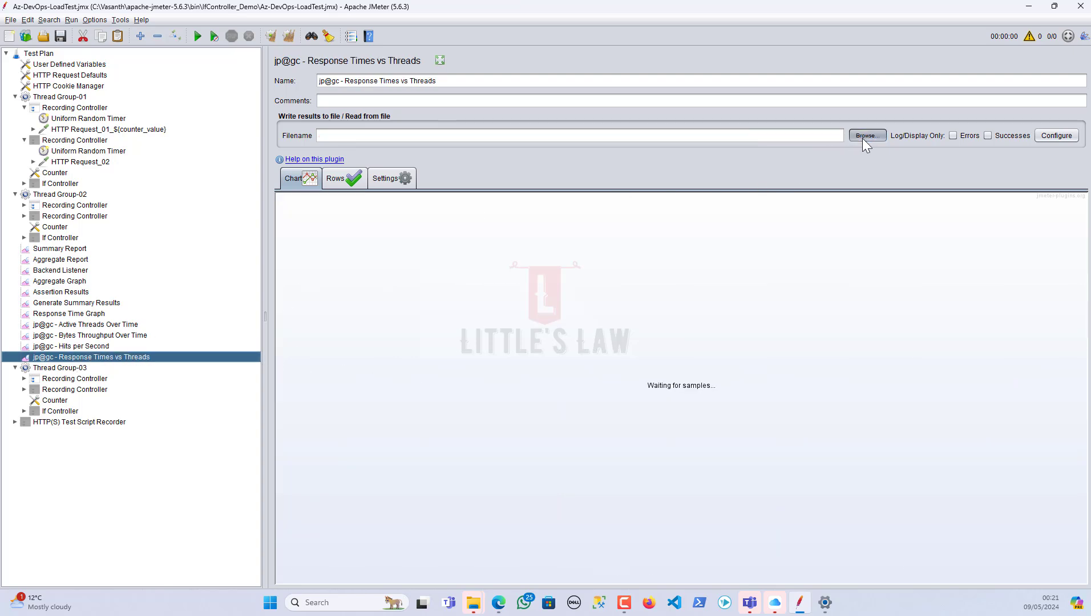
pyautogui.doubleClick(430, 272)
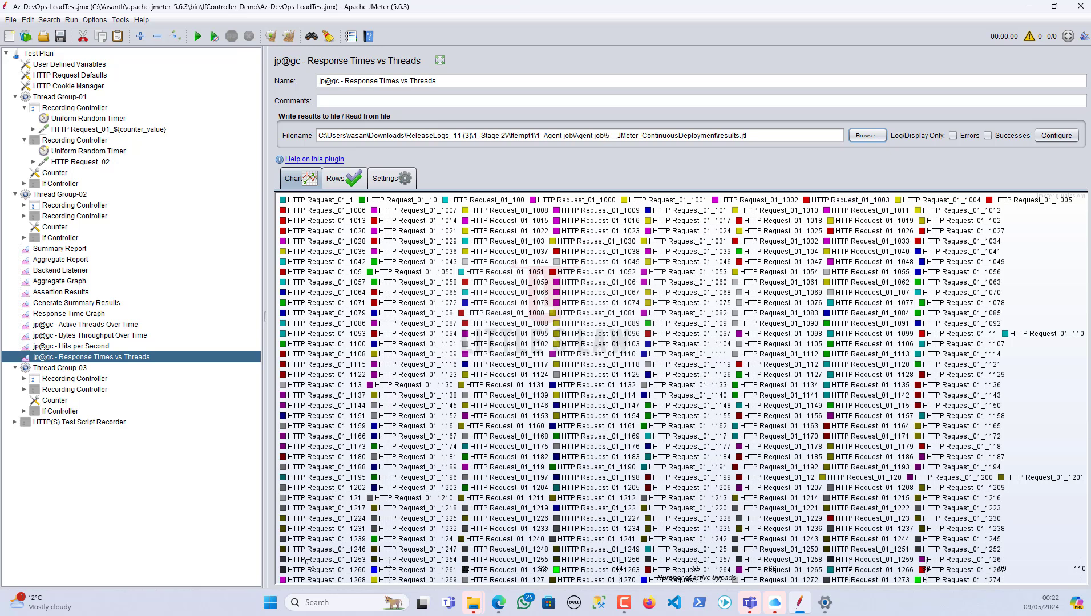
# - Switch to Az-DevOps-LoadTest.jmx in Azure DevOps and examine the thread count, ramp-up time and duration set for Thread Group-01
pyautogui.click(499, 603)
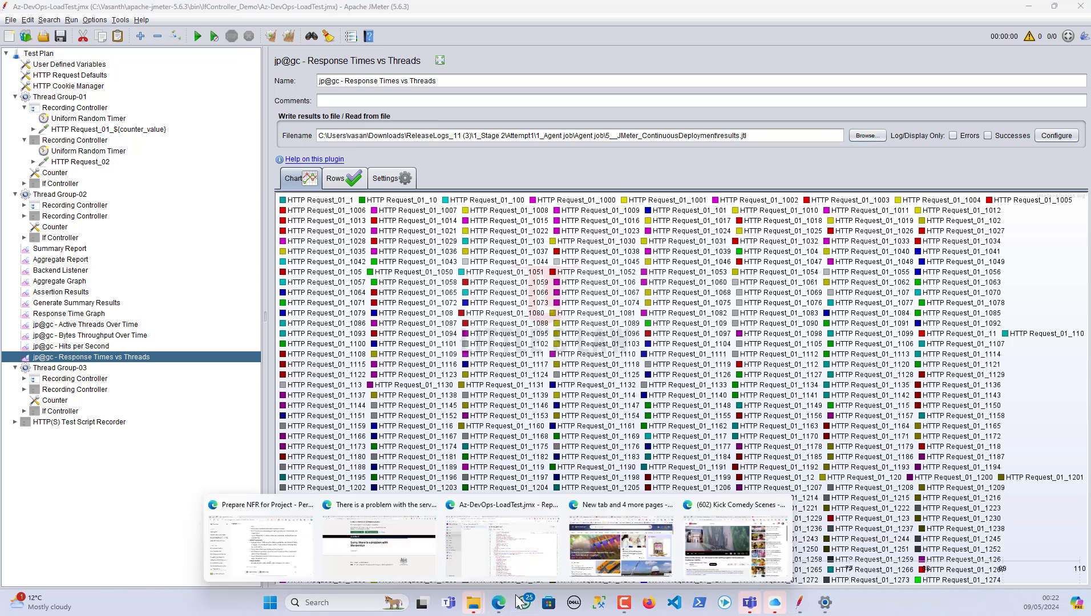
pyautogui.click(488, 540)
pyautogui.scroll(10, 649, 377)
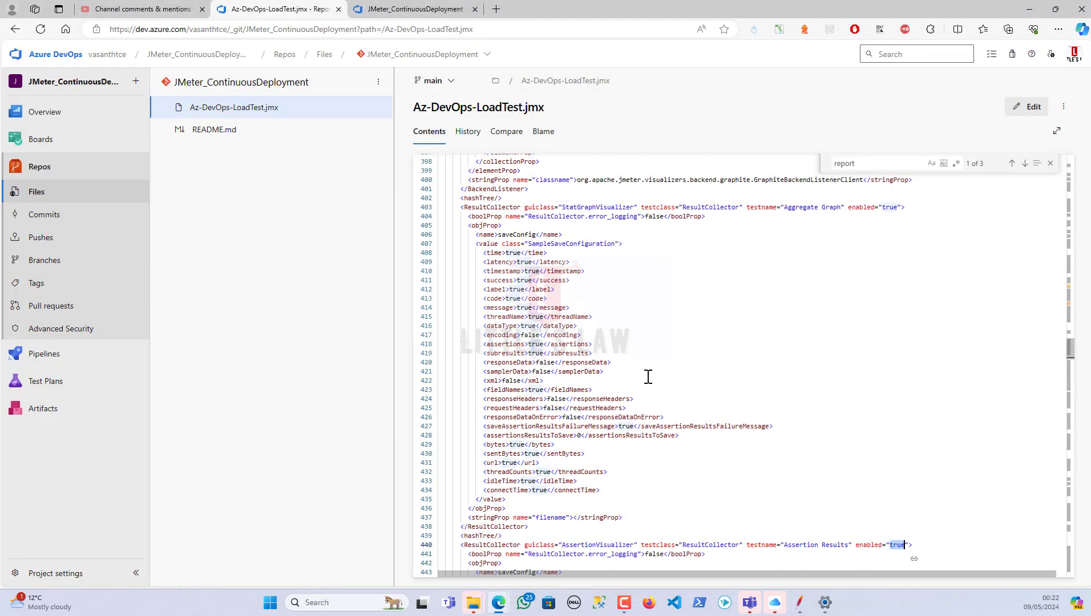
pyautogui.scroll(15, 649, 377)
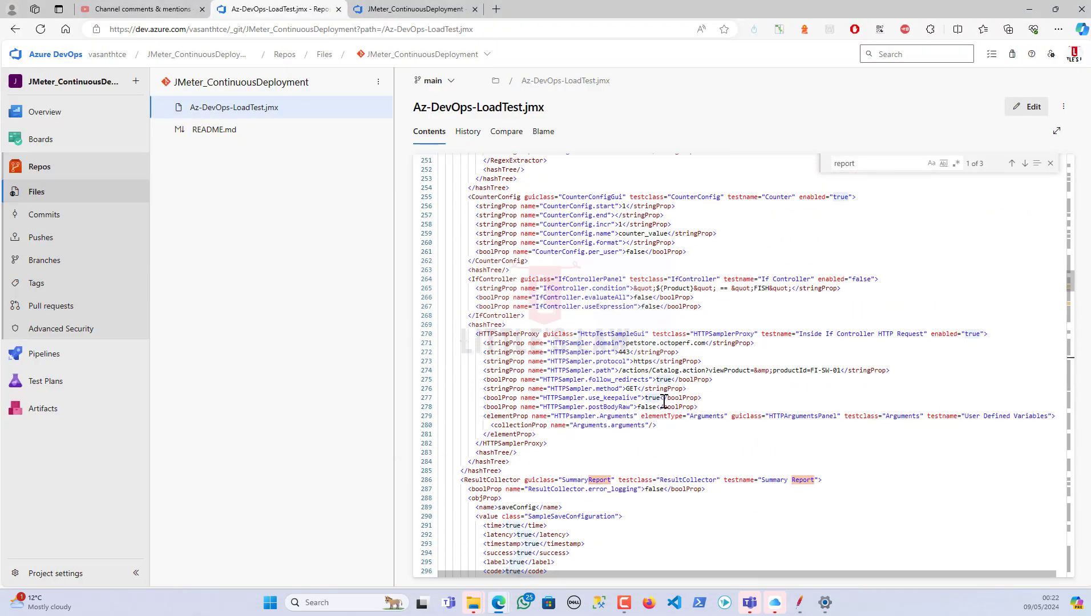
pyautogui.scroll(15, 664, 401)
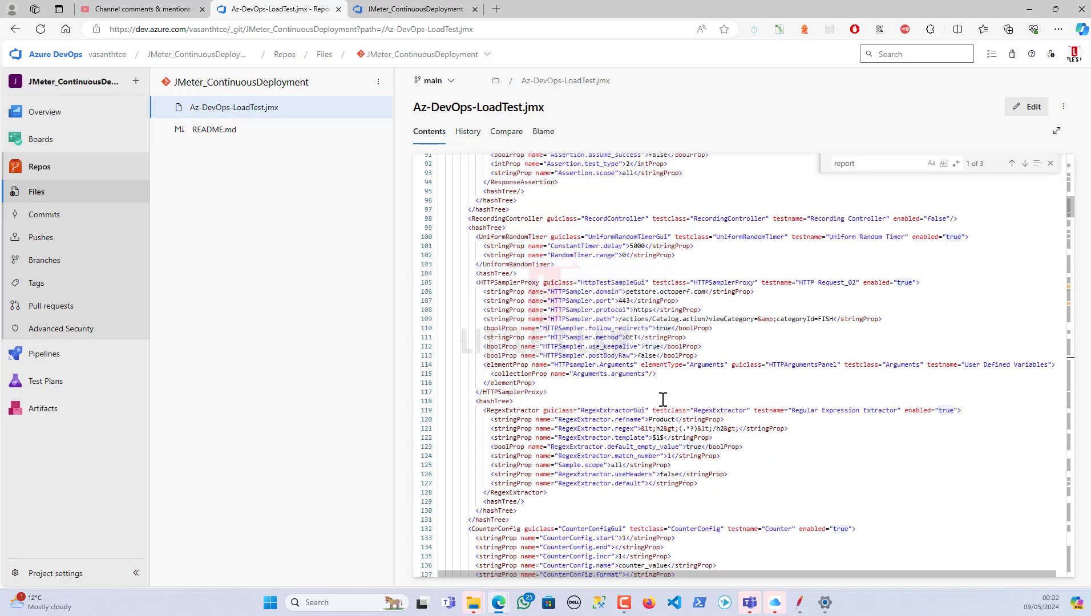
pyautogui.scroll(15, 663, 400)
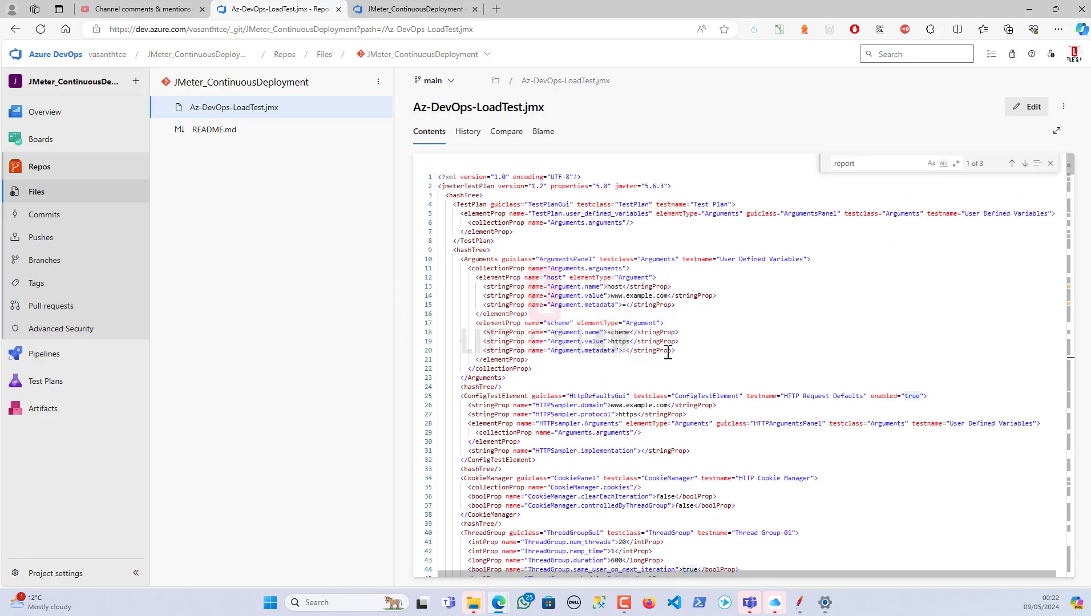
pyautogui.scroll(-1, 698, 343)
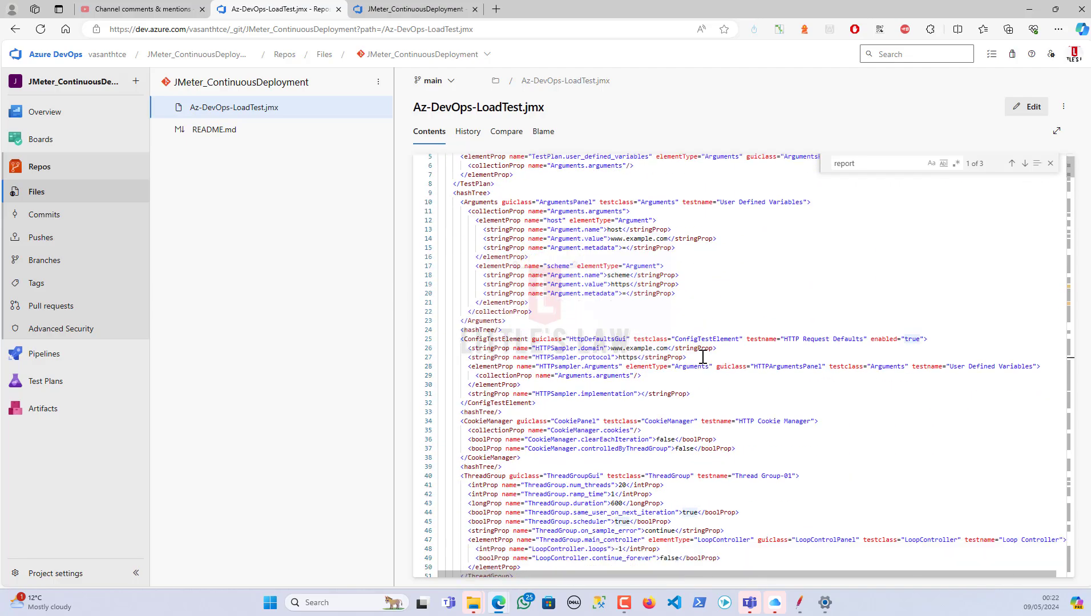
pyautogui.doubleClick(771, 477)
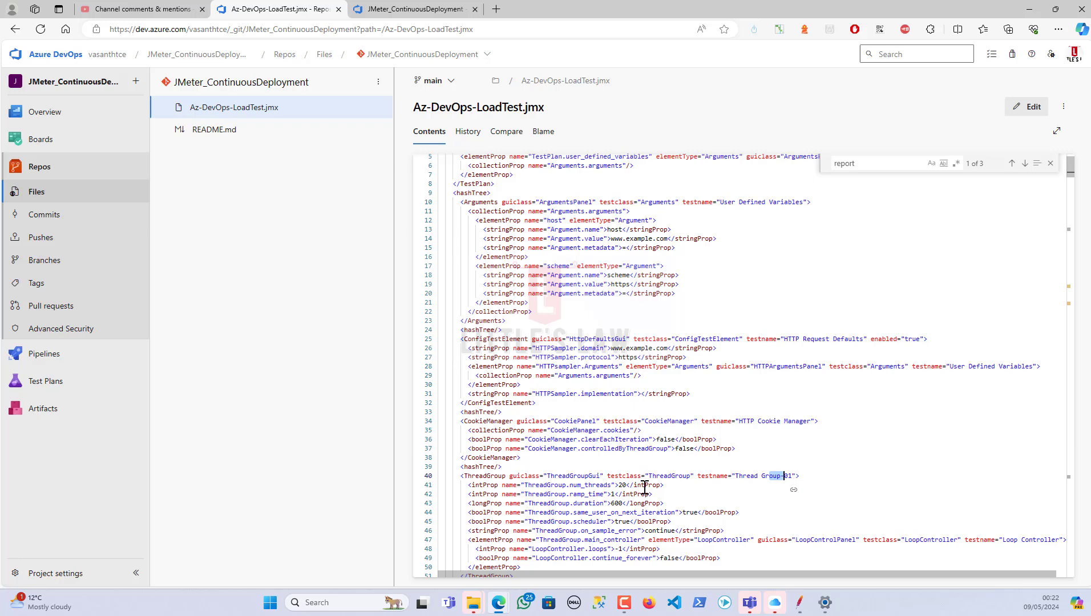
pyautogui.doubleClick(613, 495)
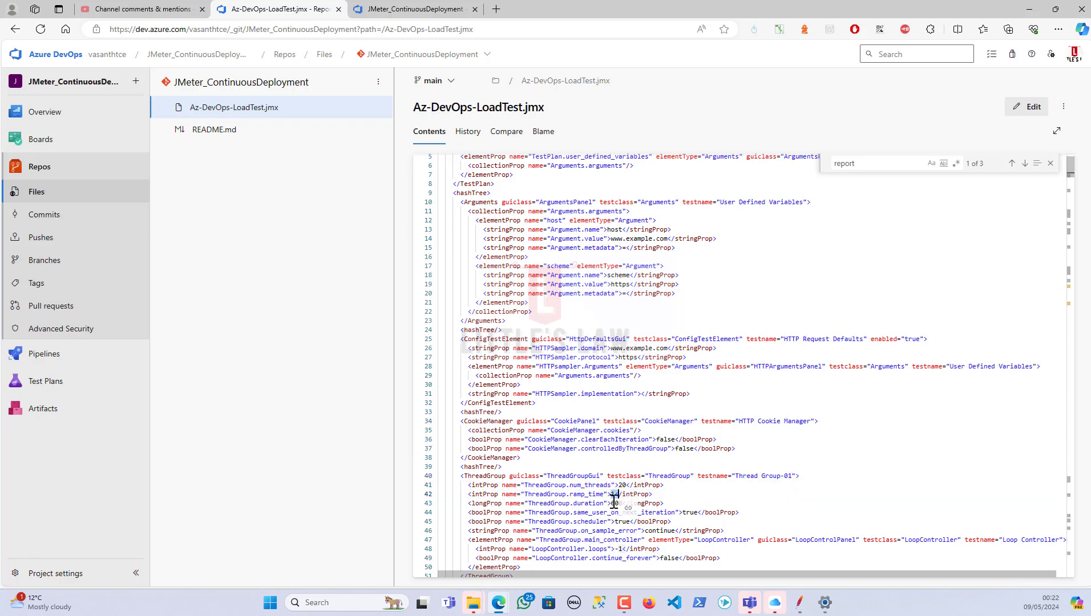
pyautogui.doubleClick(615, 504)
# - Examine Thread Group-01's same-user-on-next-iteration setting and its loop controller's loop count in the file
pyautogui.scroll(-1, 691, 503)
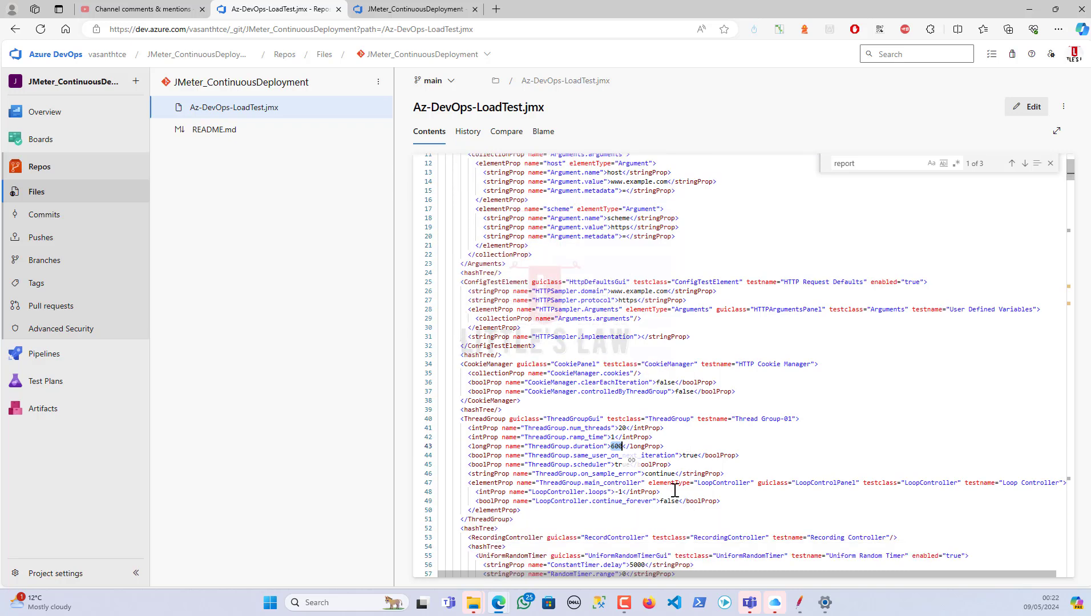
pyautogui.click(691, 457)
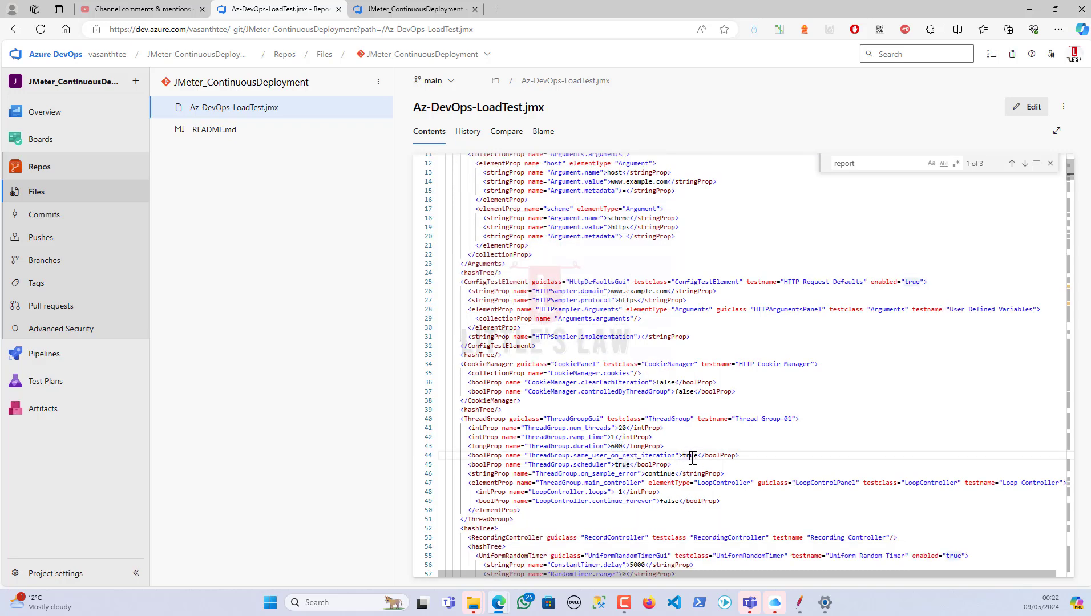
pyautogui.doubleClick(692, 457)
pyautogui.moveTo(627, 492); pyautogui.dragTo(612, 492)
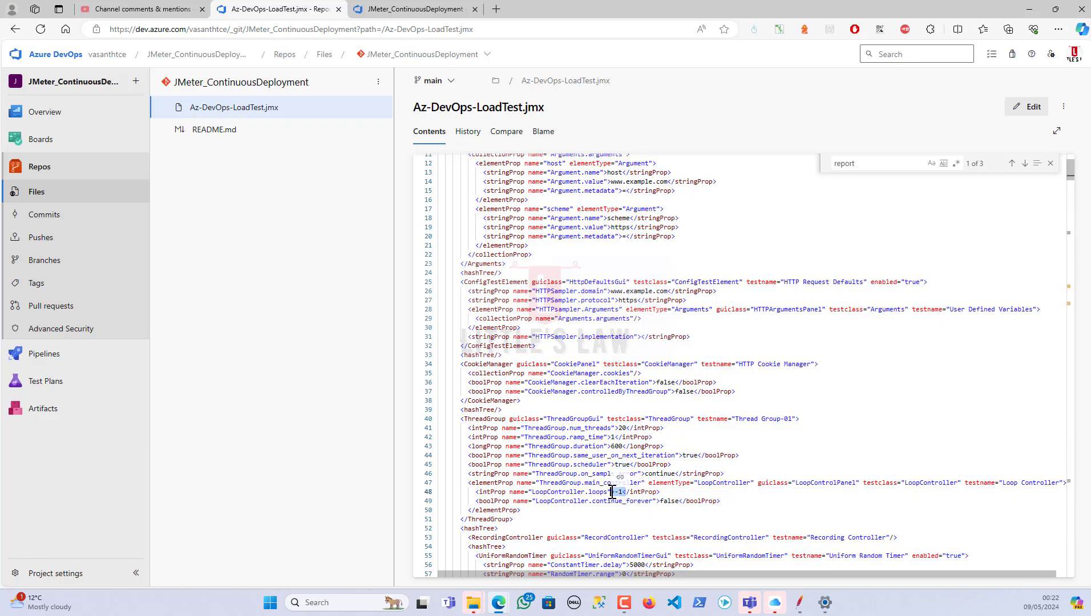
pyautogui.scroll(-1, 592, 494)
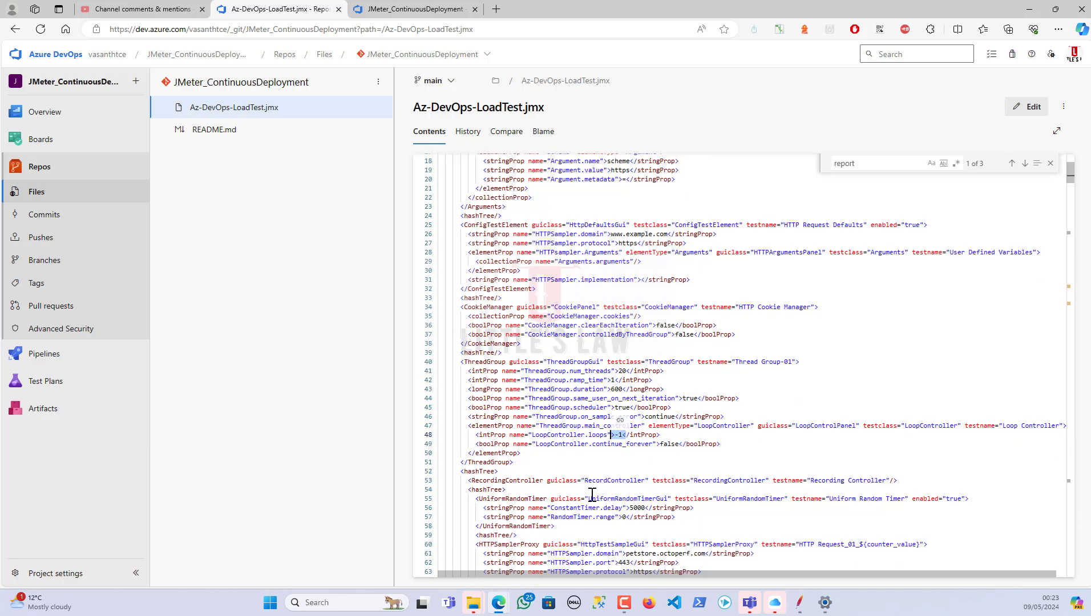